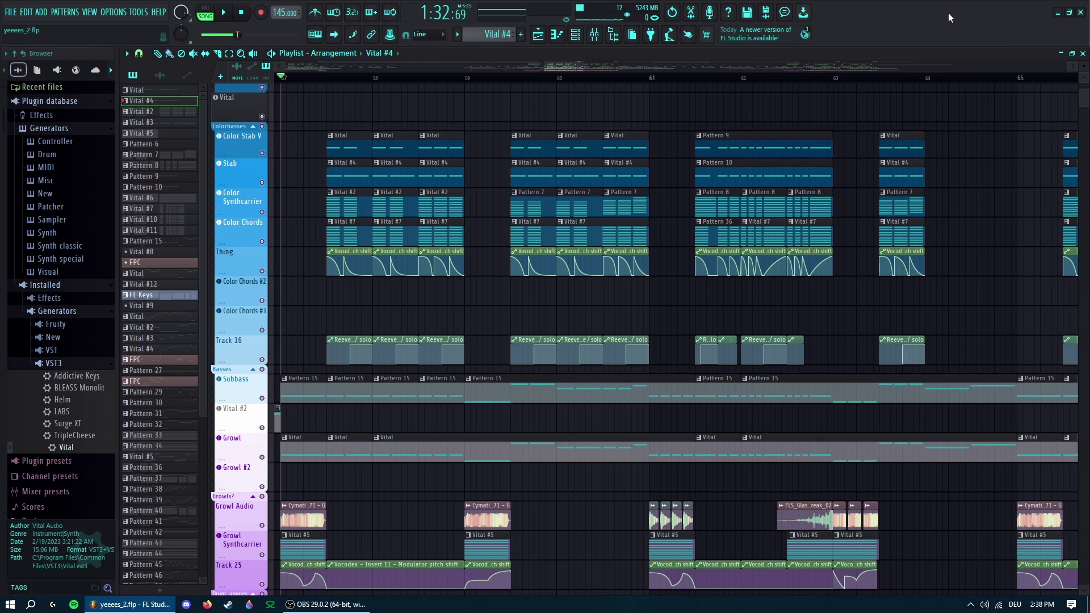
- Play the arrangement from bar 57 to hear the full mix of the drop
key("space")
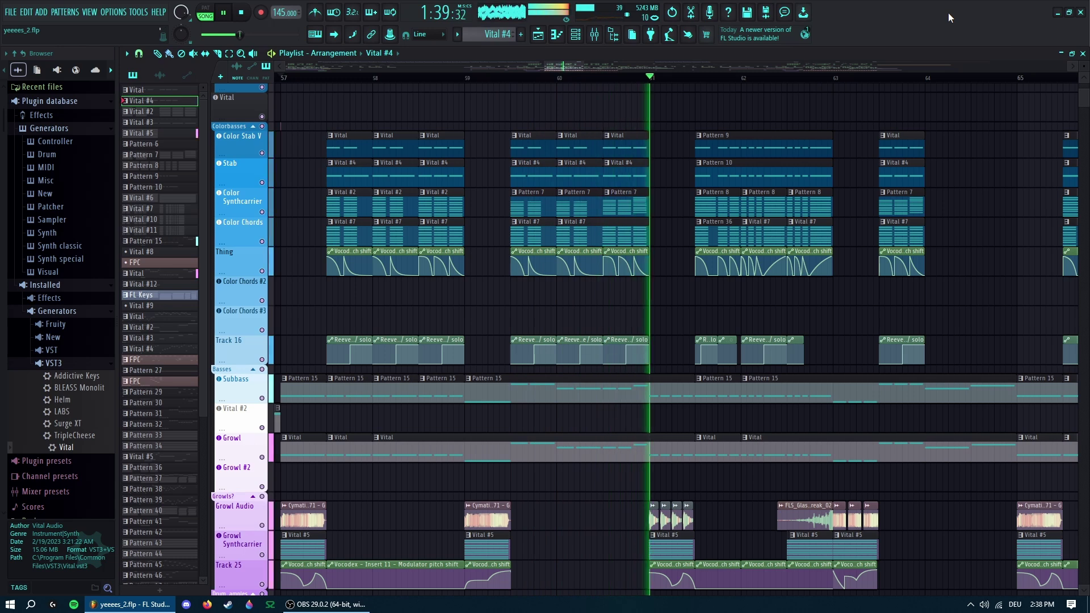
key("space")
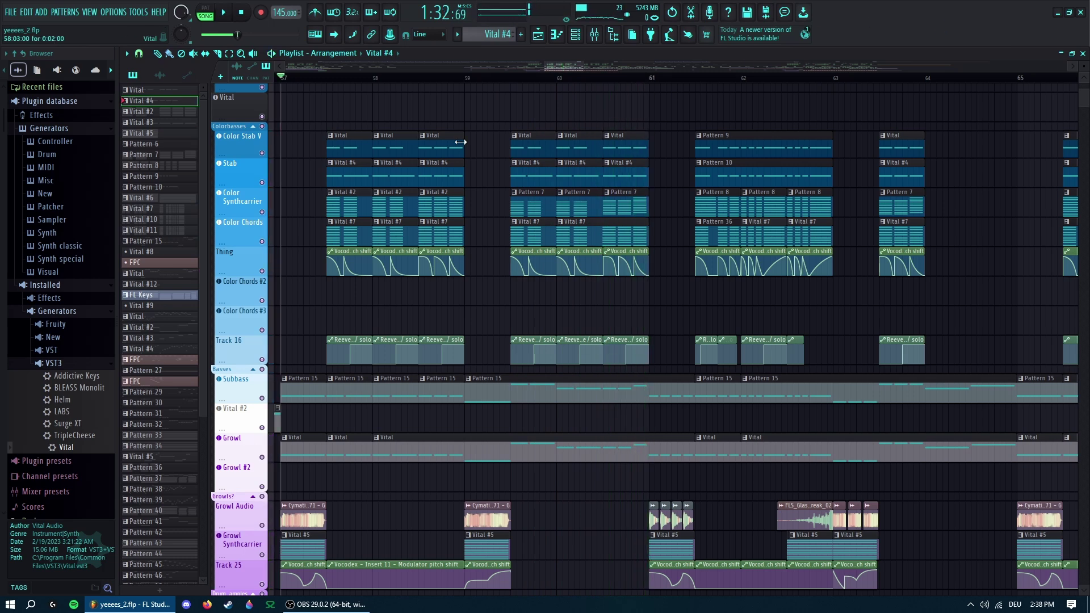
- Solo the Color Stab, Stab, Color Synthcarrier, Color Chords, Thing and Track 16 playlist tracks and play them back from bar 57
left_click(261, 153, "ctrl")
left_click(263, 182)
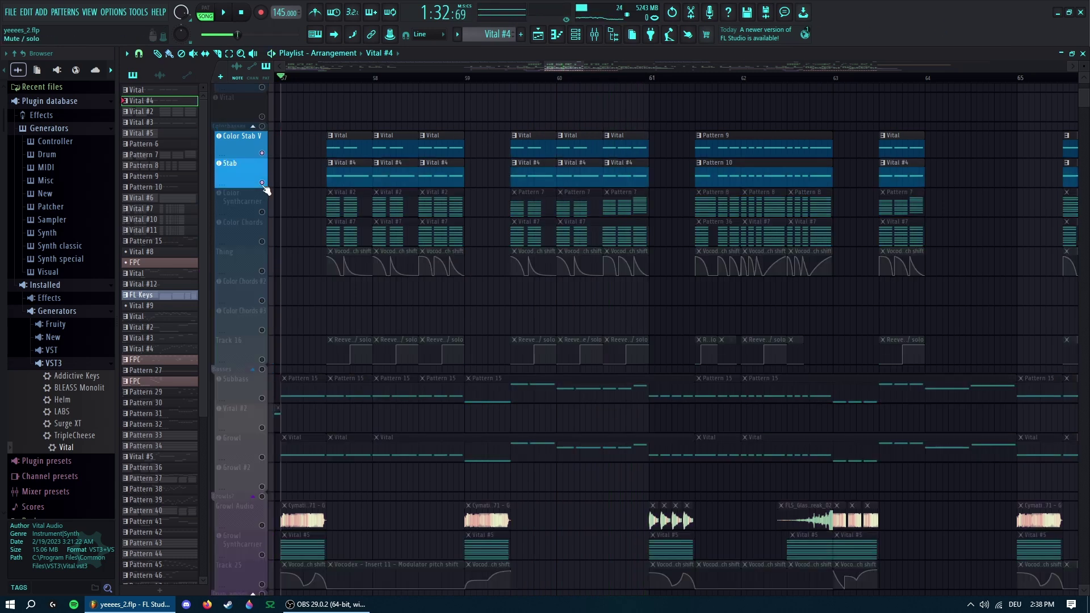
left_click(263, 211)
left_click(262, 478)
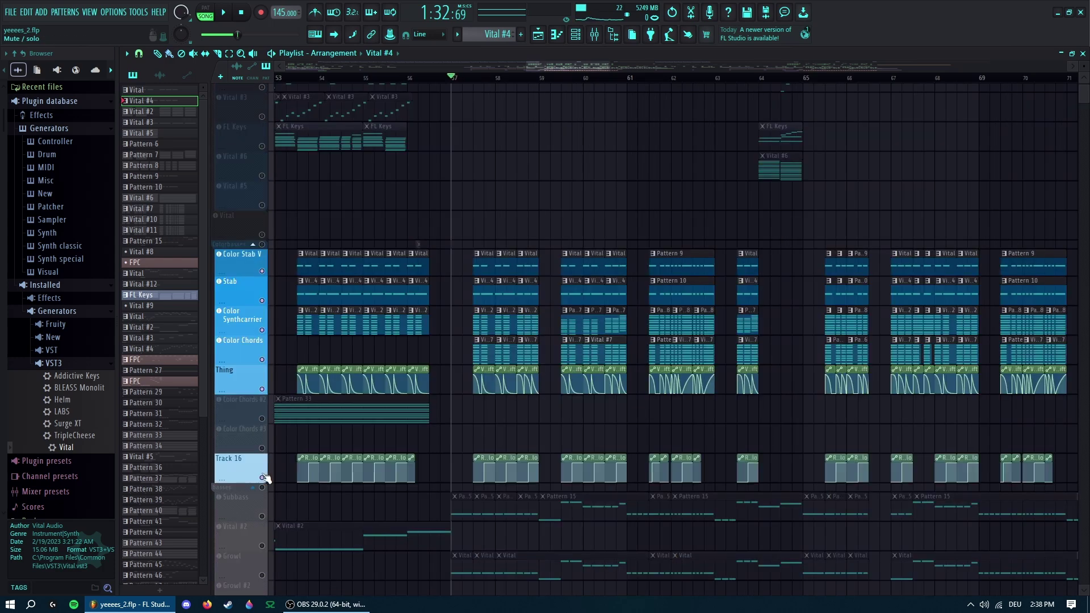
scroll(524, 240, "up", 1)
scroll(534, 240, "up", 2)
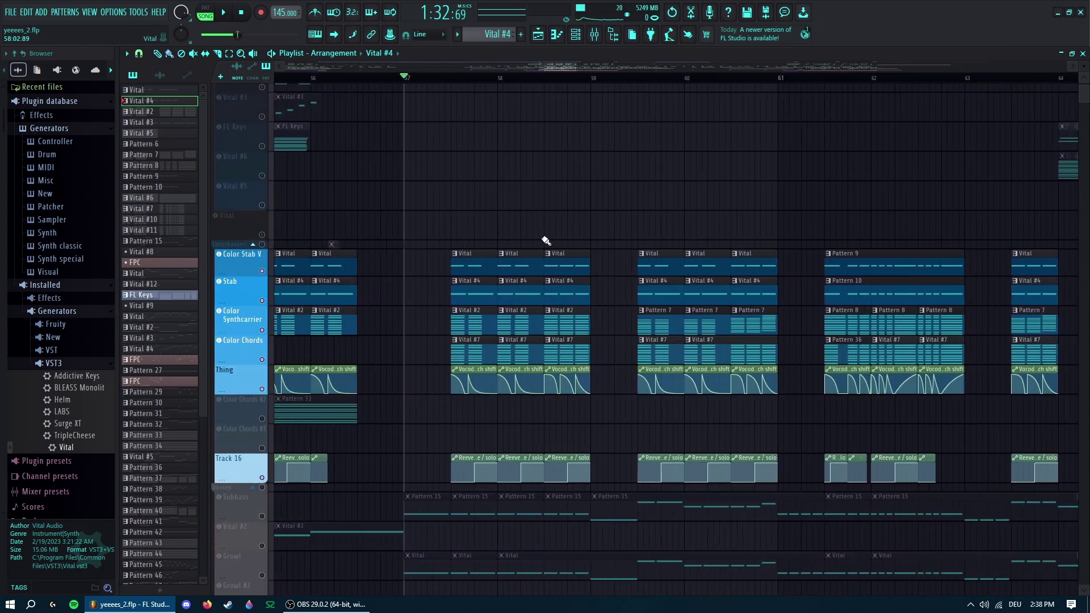
scroll(311, 219, "down", 1)
key("space")
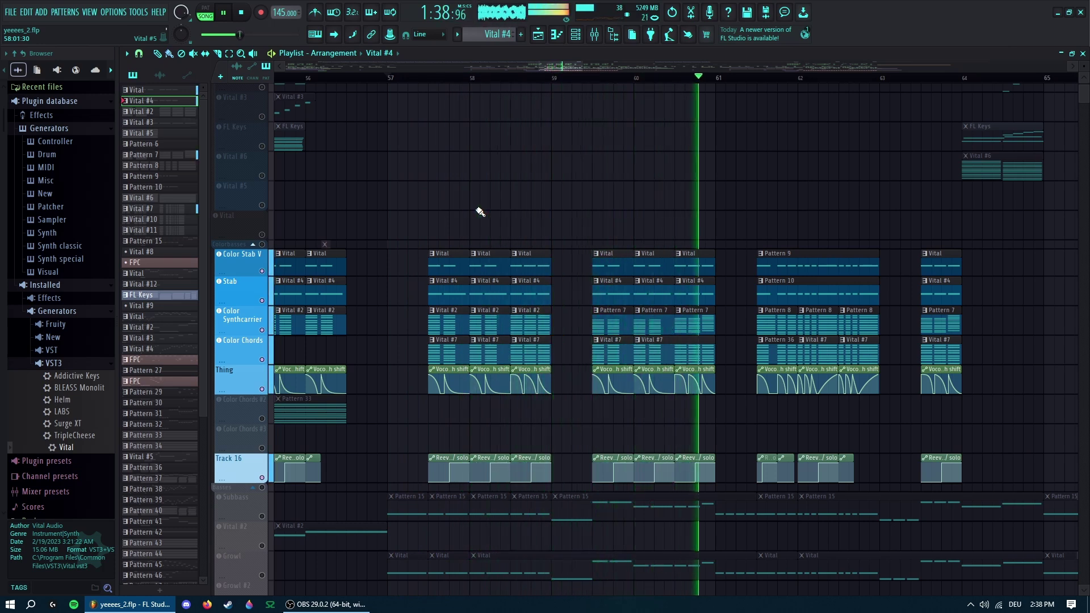
key("space")
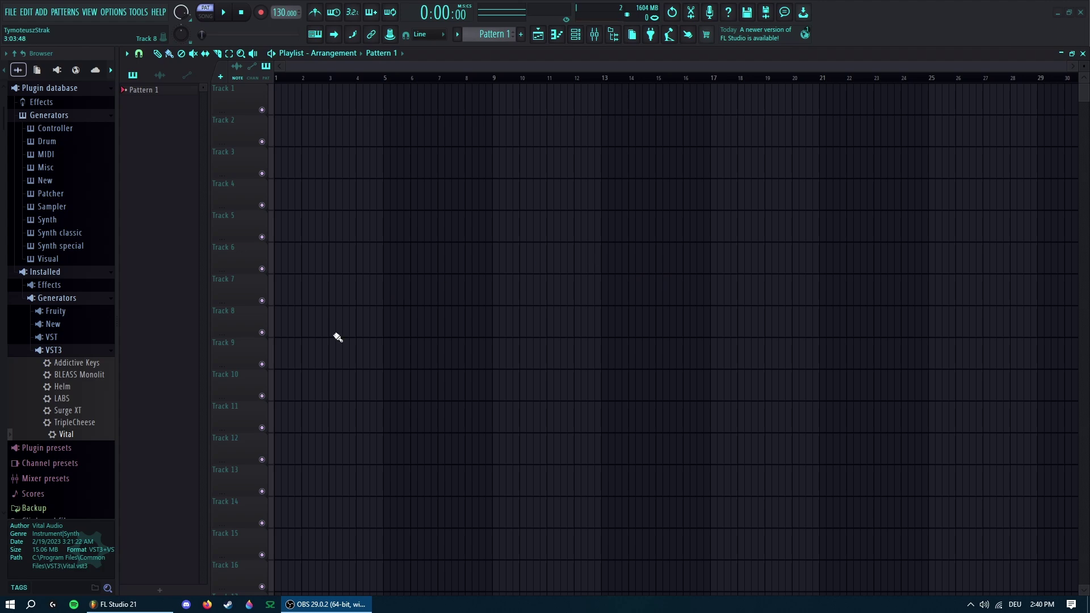
- Add a Vital instrument to the first playlist track, keeping the Init Preset, and move its window clear over the playlist
left_click_drag(65, 438, 230, 97)
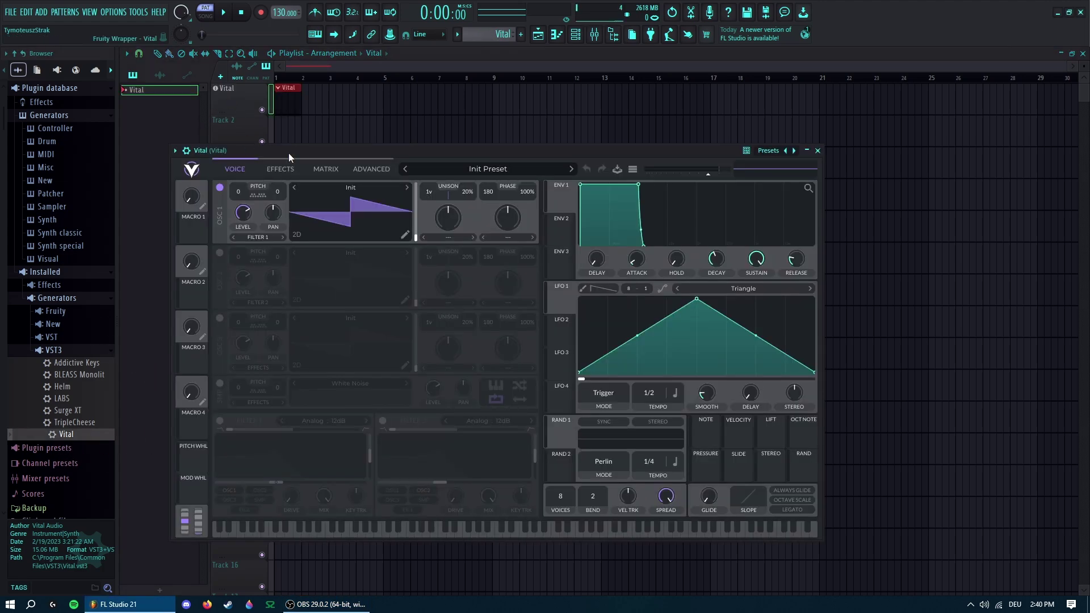
left_click_drag(297, 154, 362, 134)
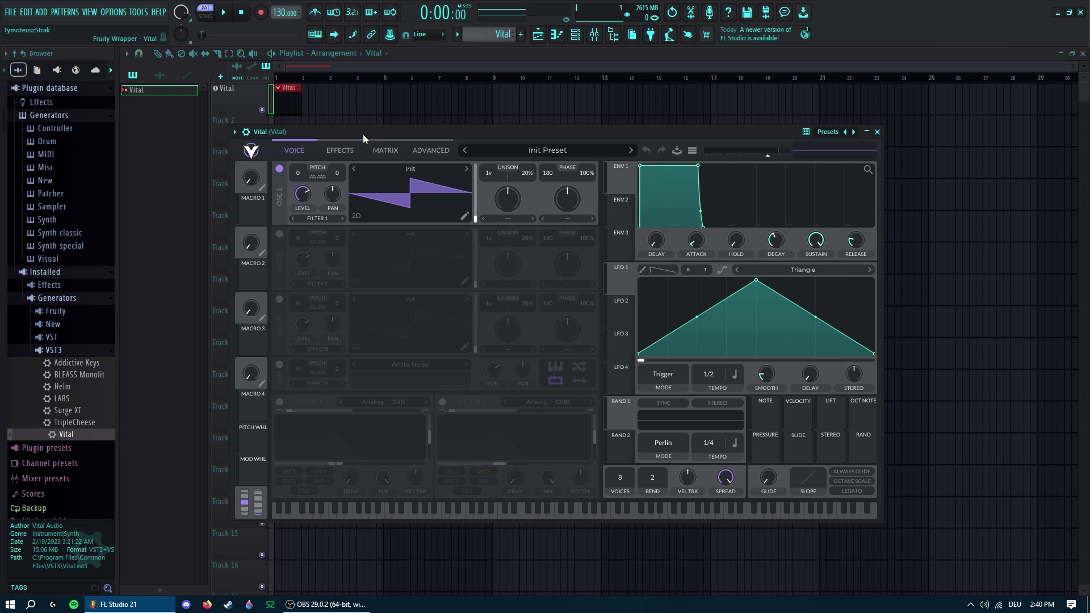
left_click(692, 150)
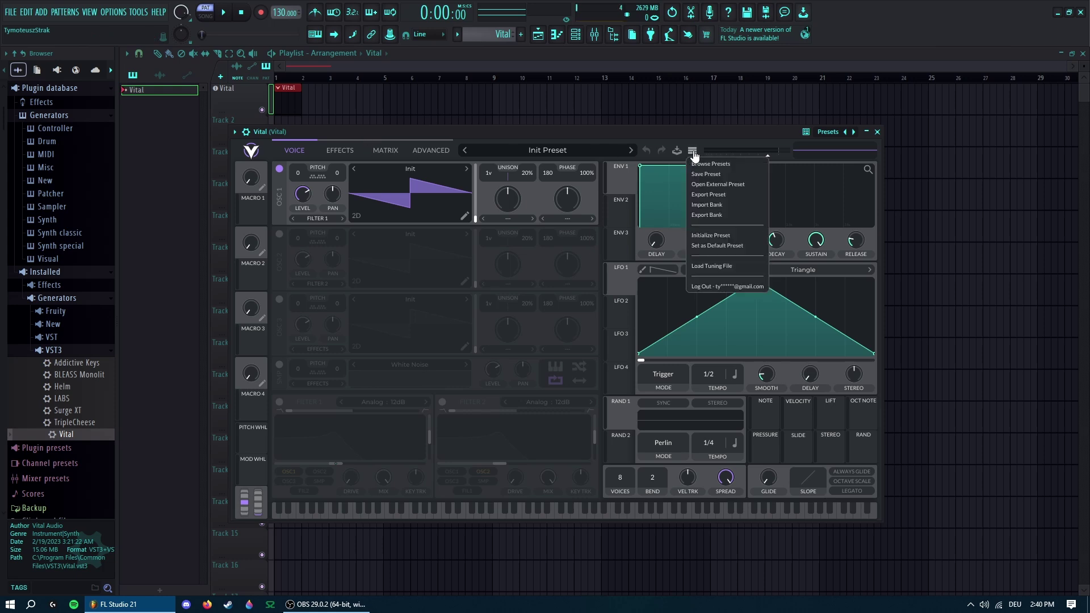
left_click(670, 165)
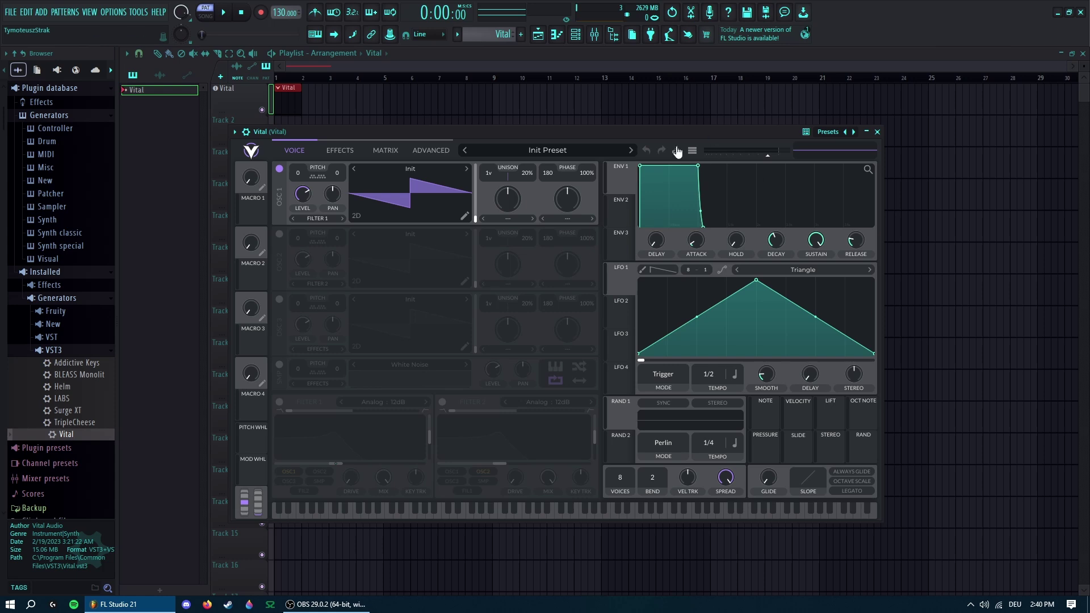
left_click(692, 151)
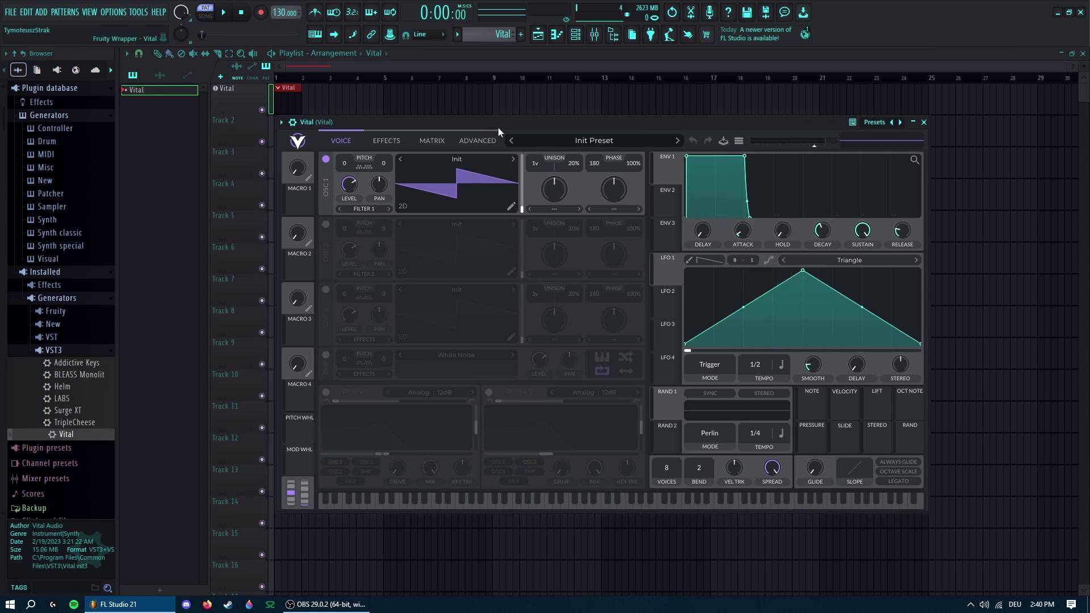
left_click_drag(498, 127, 598, 175)
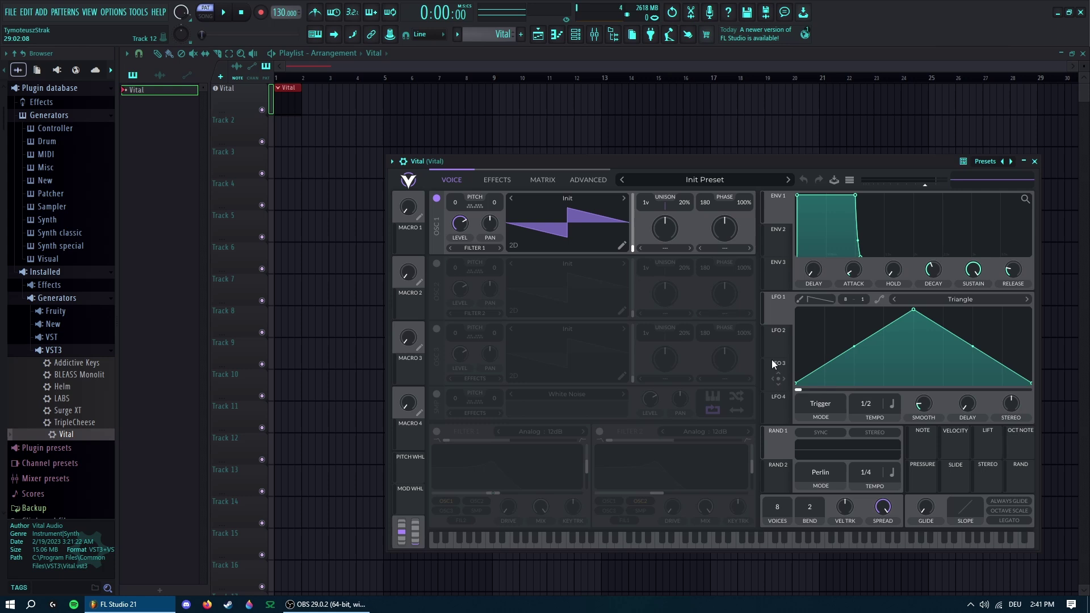
- Load the Granular Upgrade wavetable from the Glorkglunk folder into oscillator 1 and set its wave frame near the start
left_click(561, 196)
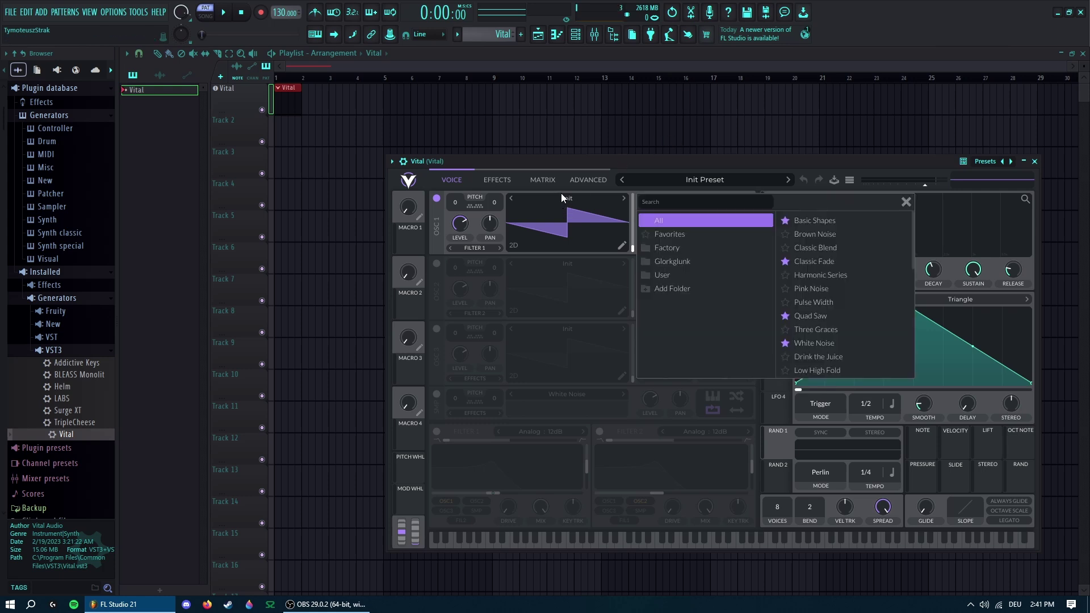
left_click(744, 262)
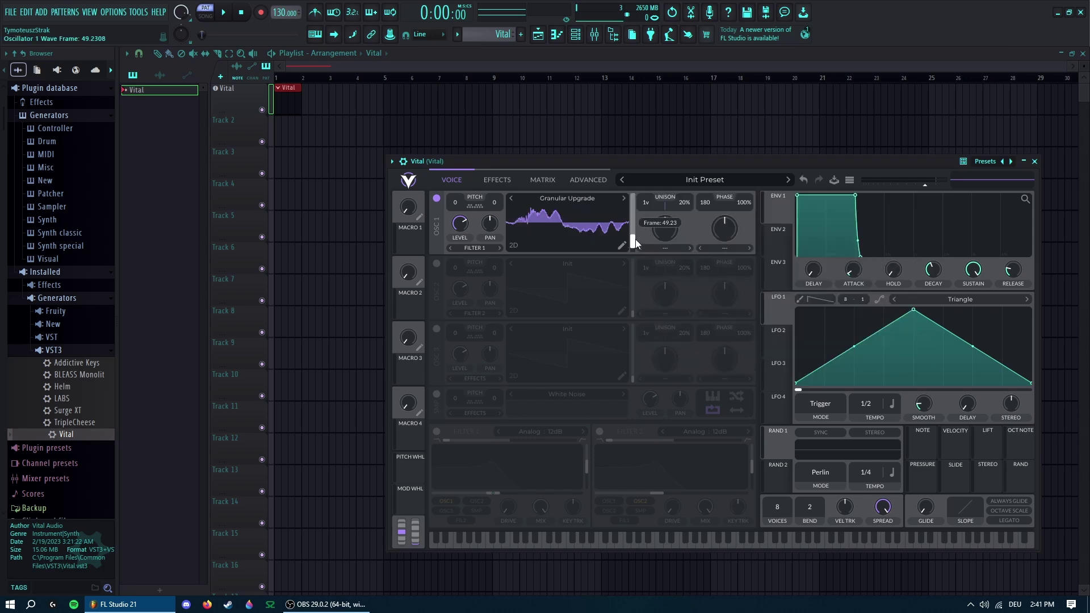
mouse_move(635, 239)
left_mouse_down()
mouse_move(639, 218)
mouse_move(641, 250)
left_mouse_up()
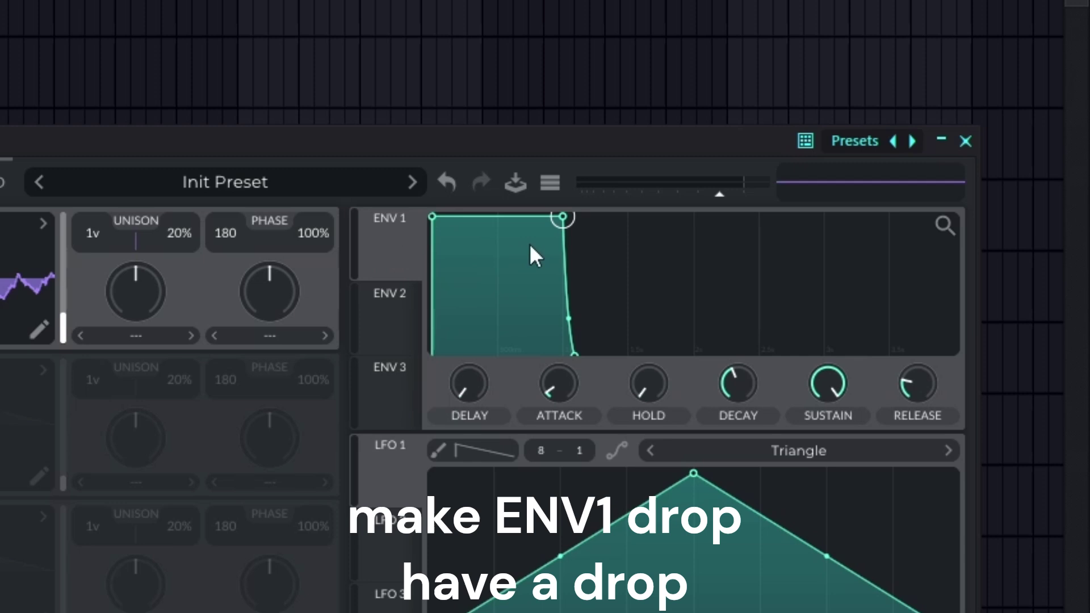
- Shape envelope 1 into a short drop with zero attack and no sustain, and envelope 2 into an even faster, steeper drop
left_click_drag(855, 194, 812, 237)
left_click_drag(464, 314, 468, 358)
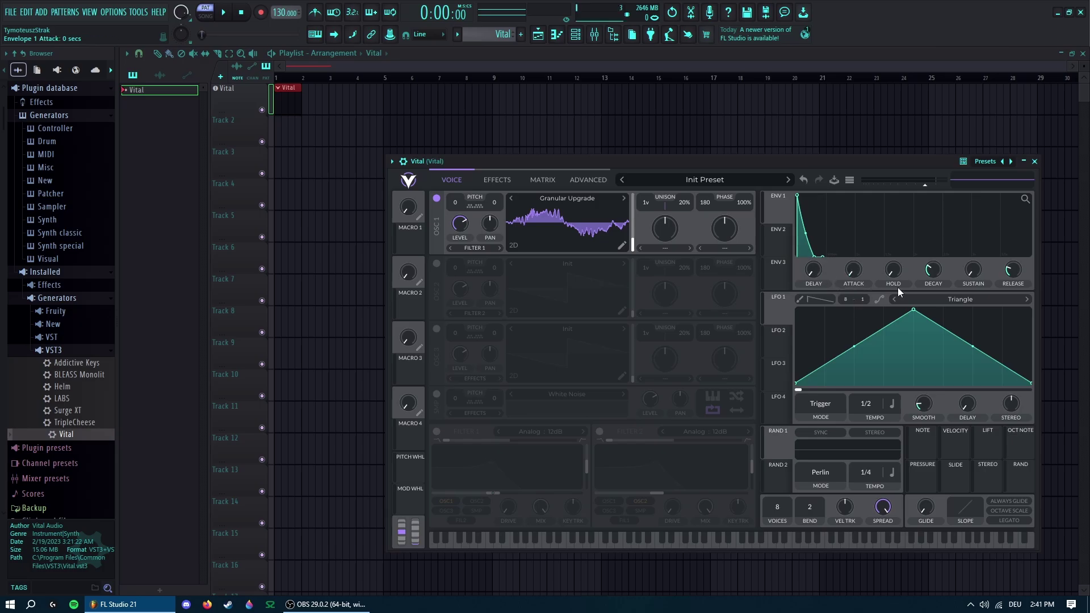
left_click(775, 238)
left_click_drag(616, 275, 514, 439)
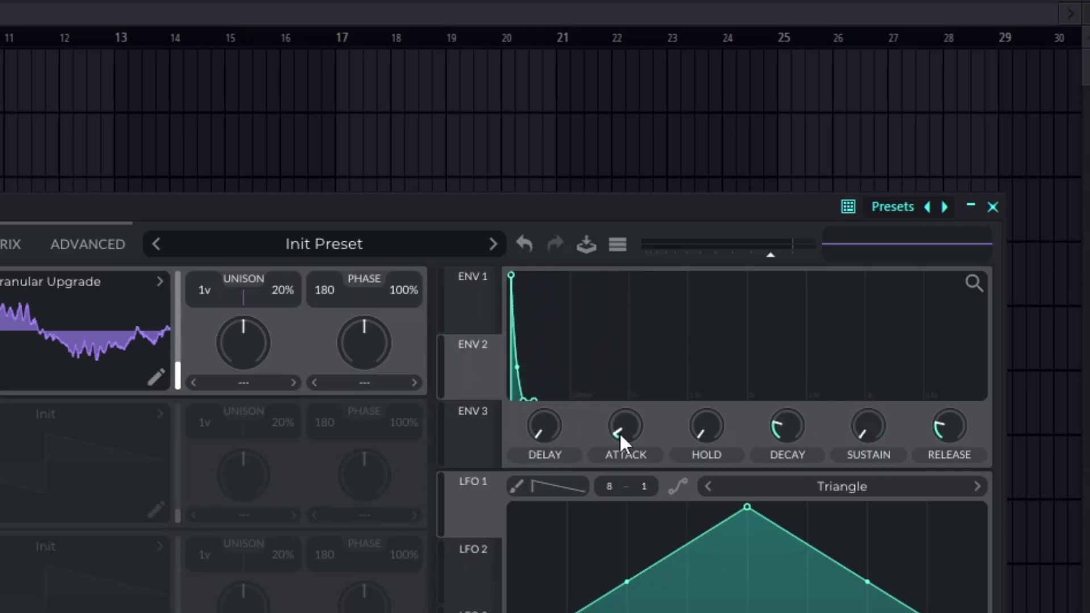
left_click_drag(620, 435, 618, 440)
left_click_drag(522, 371, 524, 360)
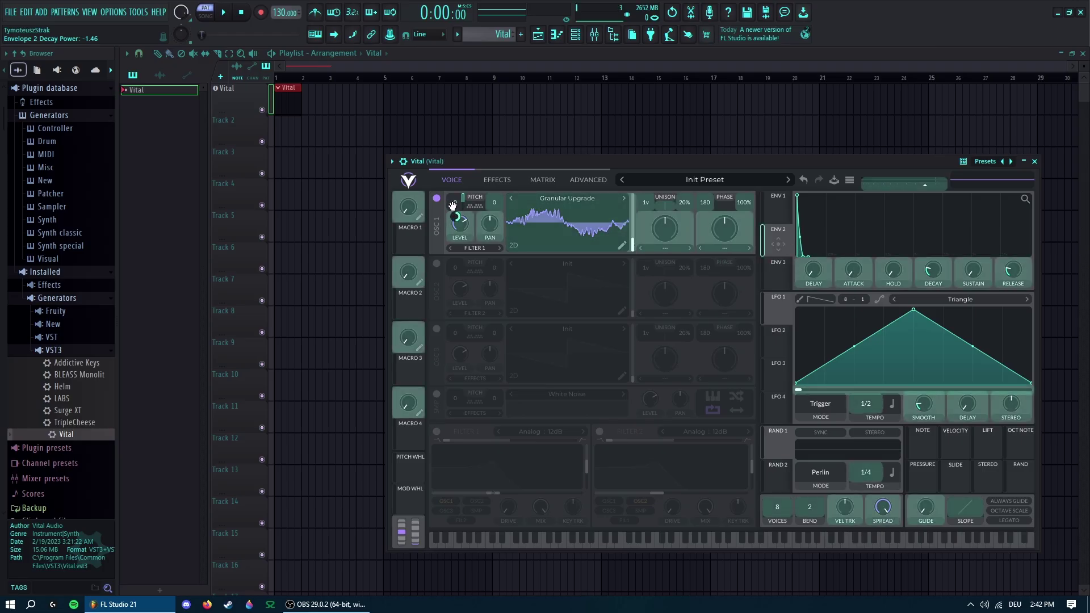
- Modulate oscillator 1's pitch transpose and wave frame with envelope 2, and fine-tune the envelope's decay
left_click_drag(455, 202, 455, 204)
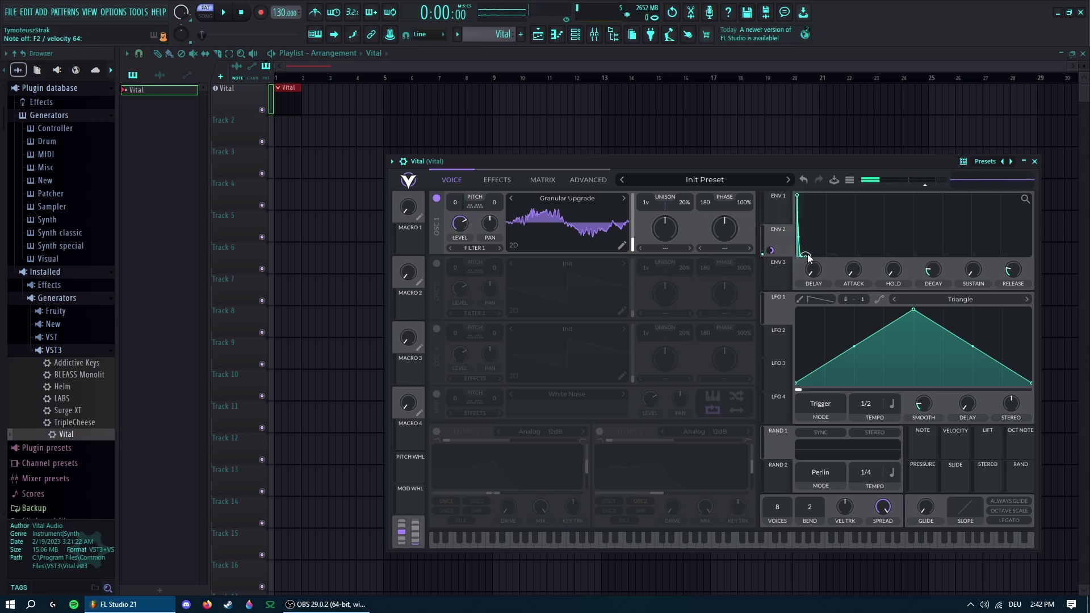
left_click_drag(770, 250, 624, 231)
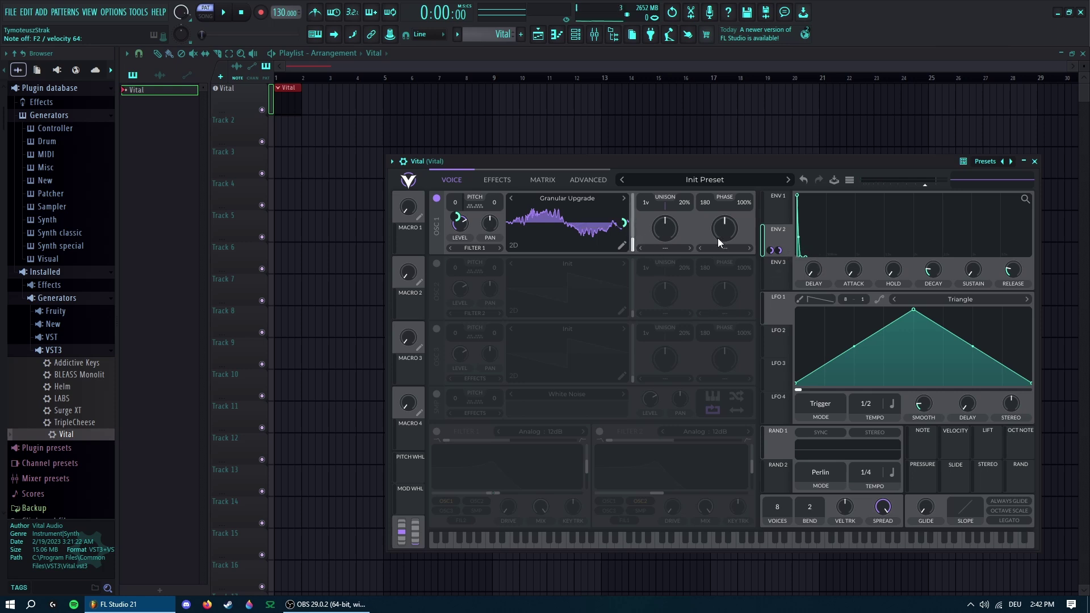
left_click_drag(801, 257, 803, 258)
- Set oscillator 1's unison to 2 voices with 5% detune and switch its wavetable to Solar Powered from the Glorkglunk folder
scroll(645, 204, "up", 1)
scroll(691, 209, "down", 3)
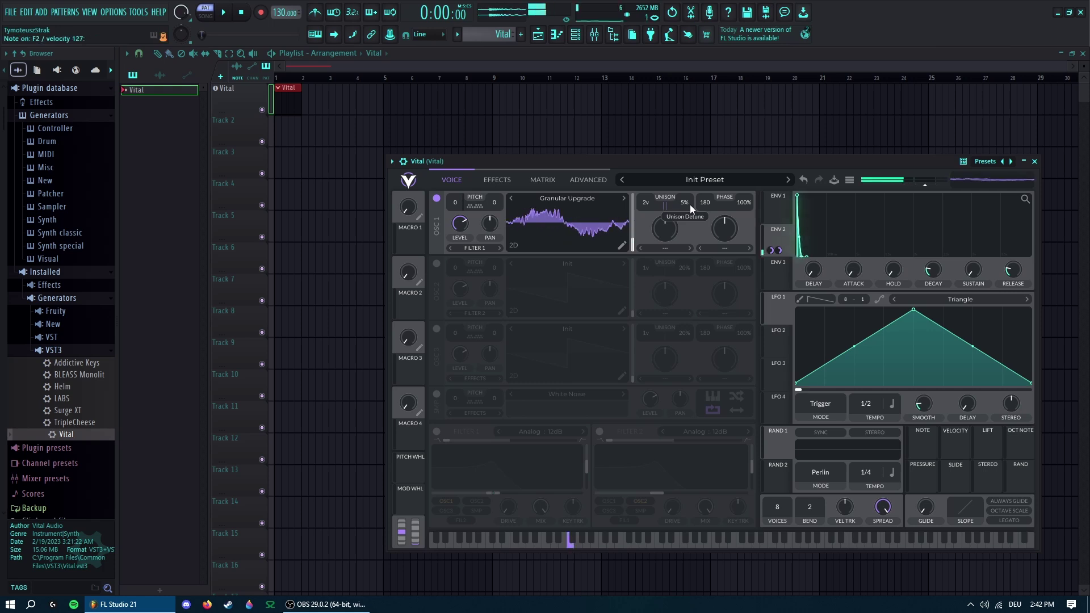
left_click(597, 198)
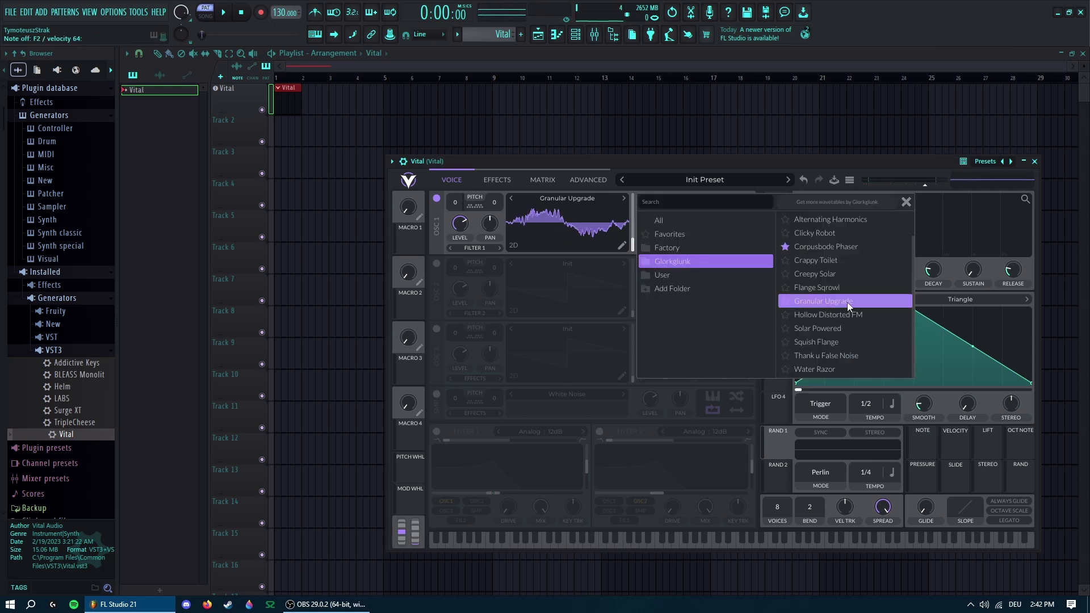
scroll(852, 352, "up", 1)
scroll(850, 350, "down", 1)
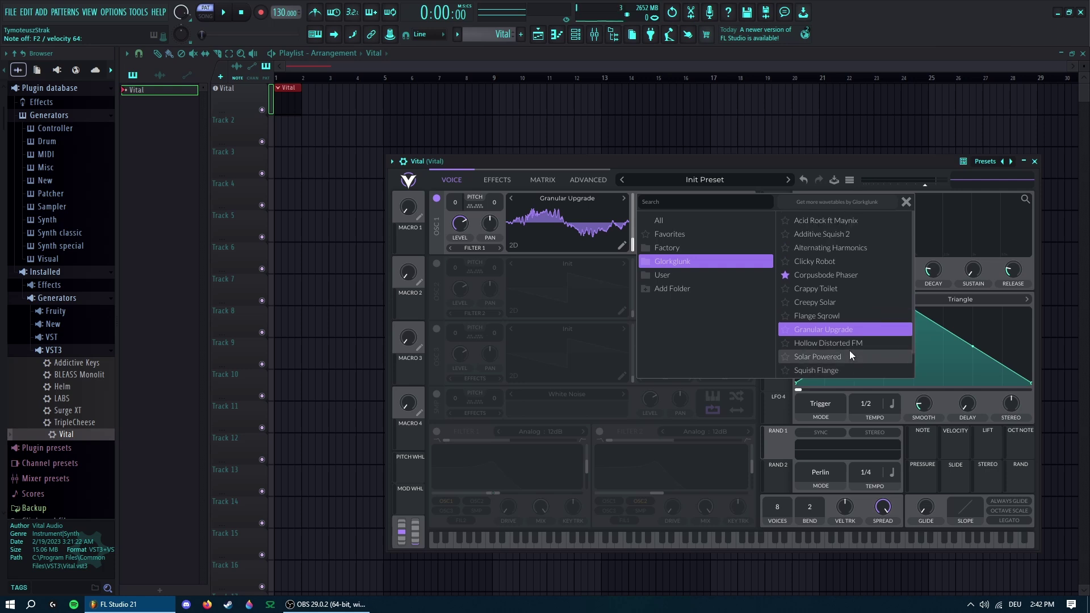
scroll(849, 350, "up", 1)
left_click(840, 346)
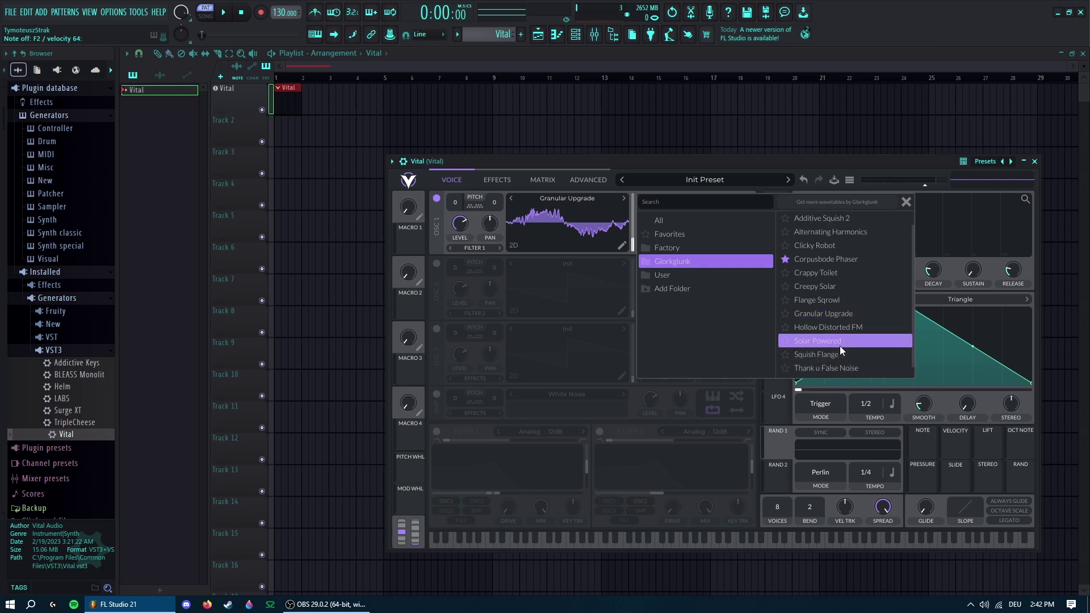
scroll(842, 355, "up", 1)
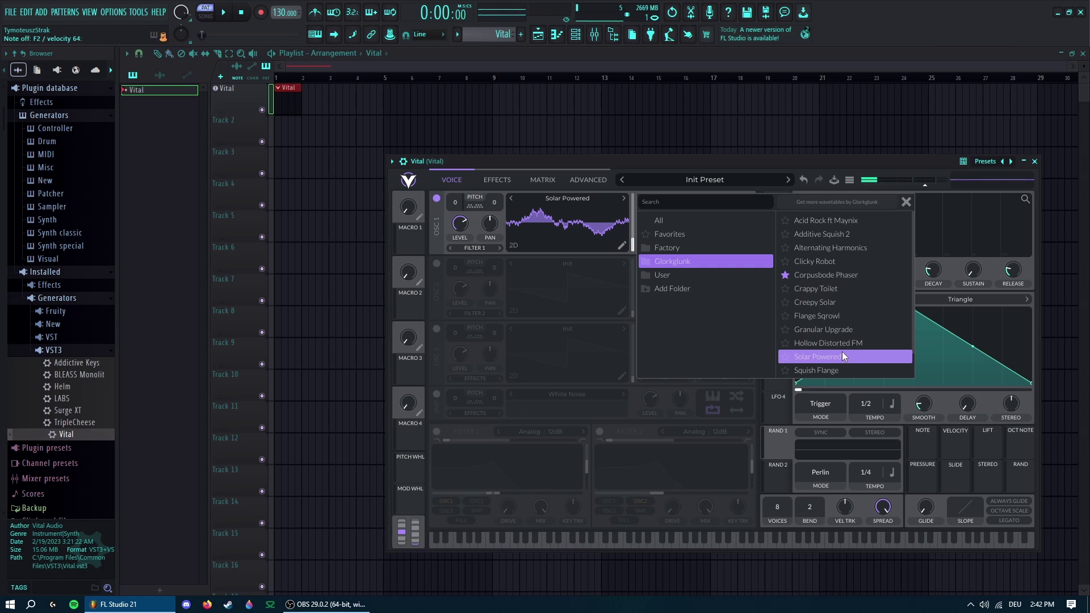
left_click(906, 202)
- Enable the Compressor and Distortion effects, and set the distortion type to Linear Fold with a drive of about 11.73 dB
left_click(497, 180)
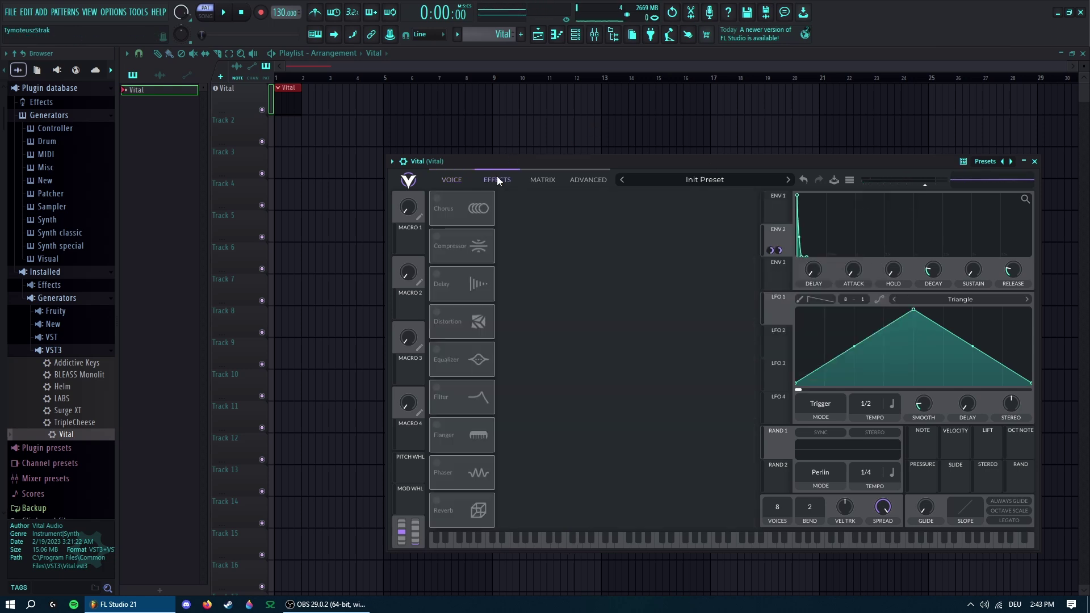
left_click(439, 237)
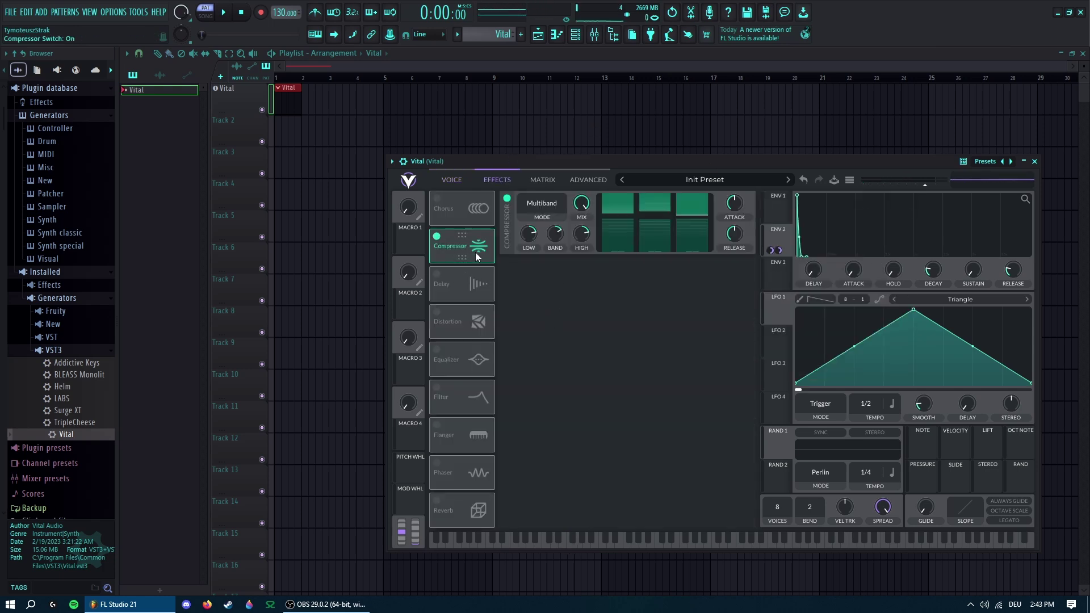
left_click(437, 313)
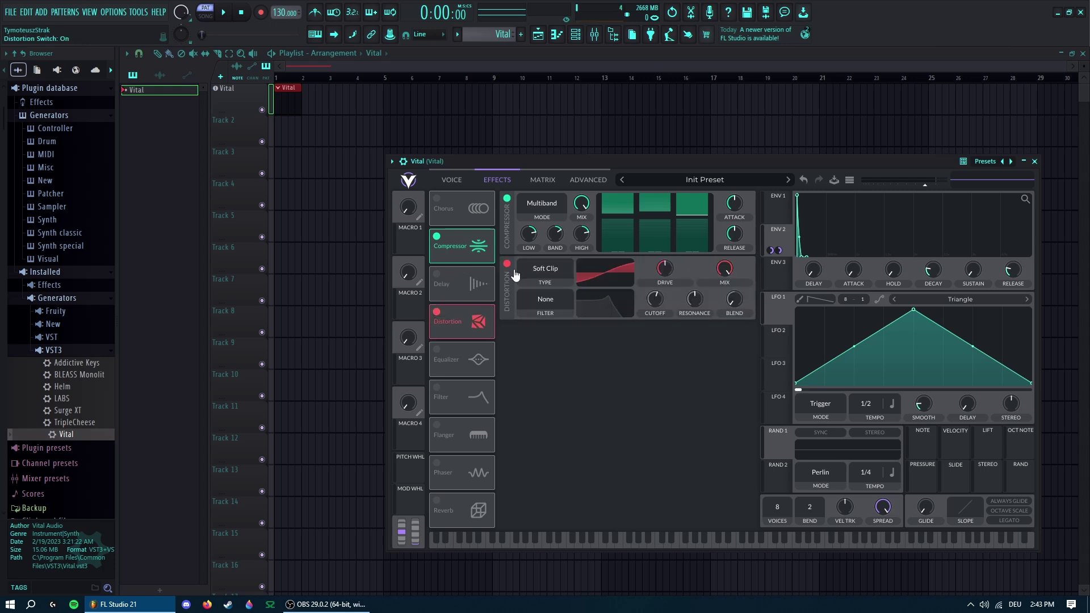
left_click(543, 270)
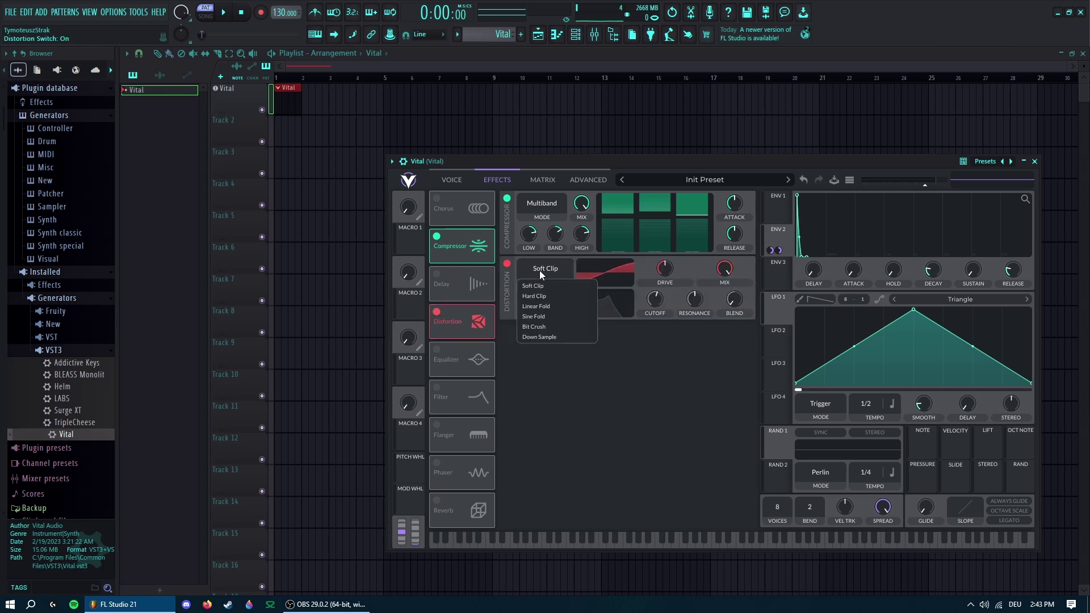
left_click(542, 305)
left_click_drag(650, 278, 666, 277)
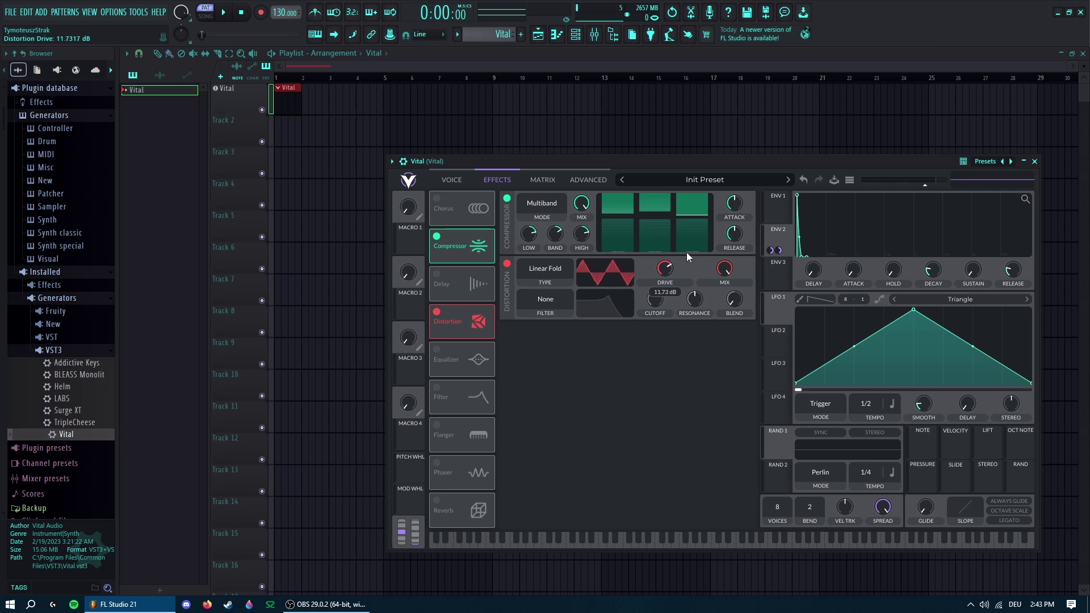
- Modulate the distortion drive with envelope 1, reduce the base drive to about 4.4 dB and audition the sound
left_click(776, 198)
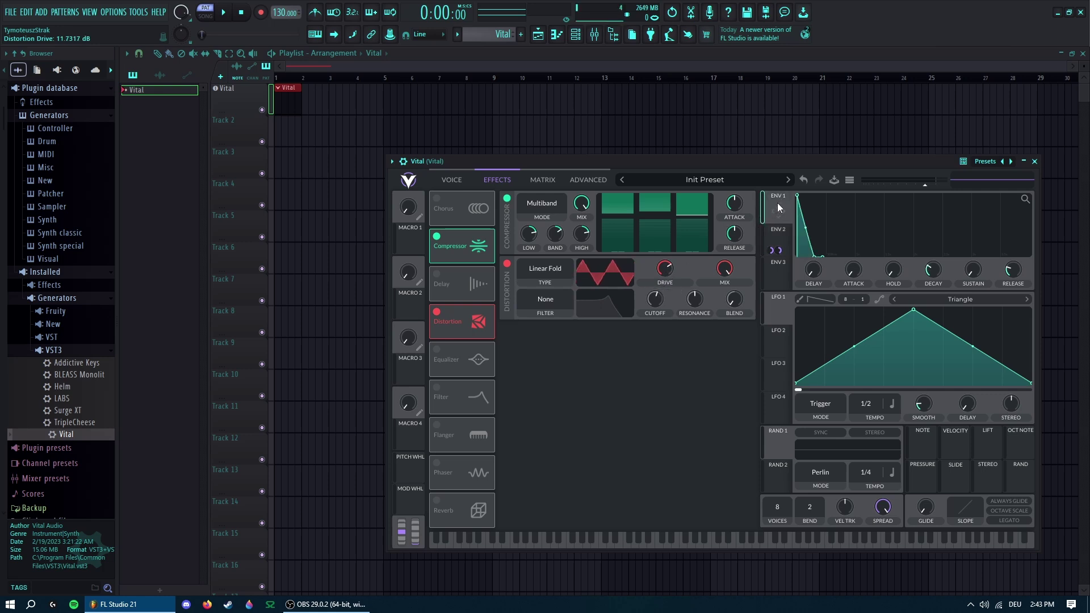
left_click_drag(773, 199, 666, 301)
key("v")
key("v")
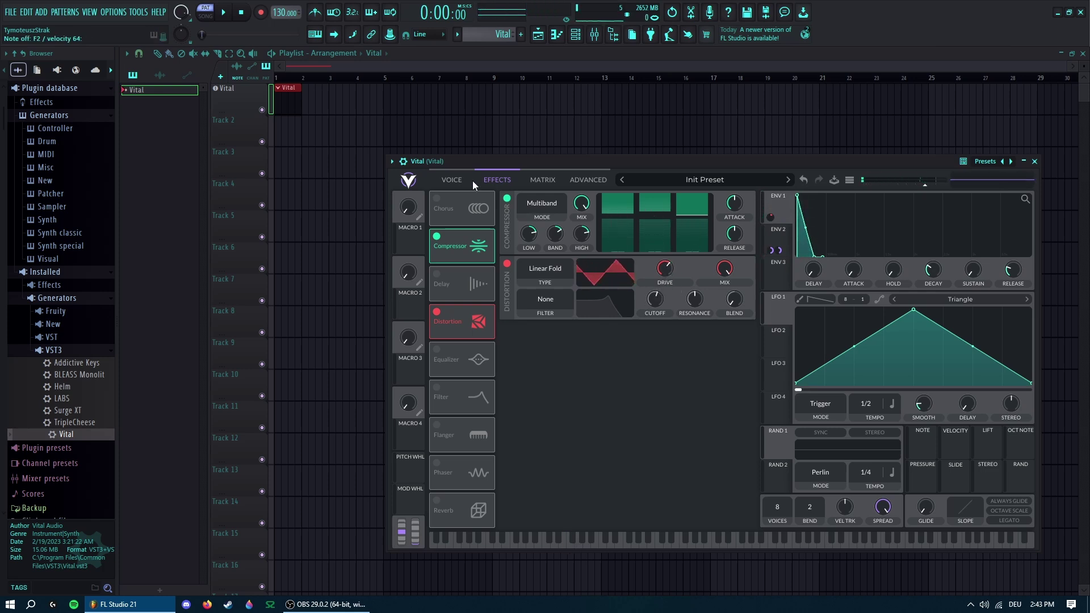
- Set envelope 2's modulation of oscillator 1's pitch to about 69.89, audition the note and return to the distortion settings
left_click(471, 180)
key("v")
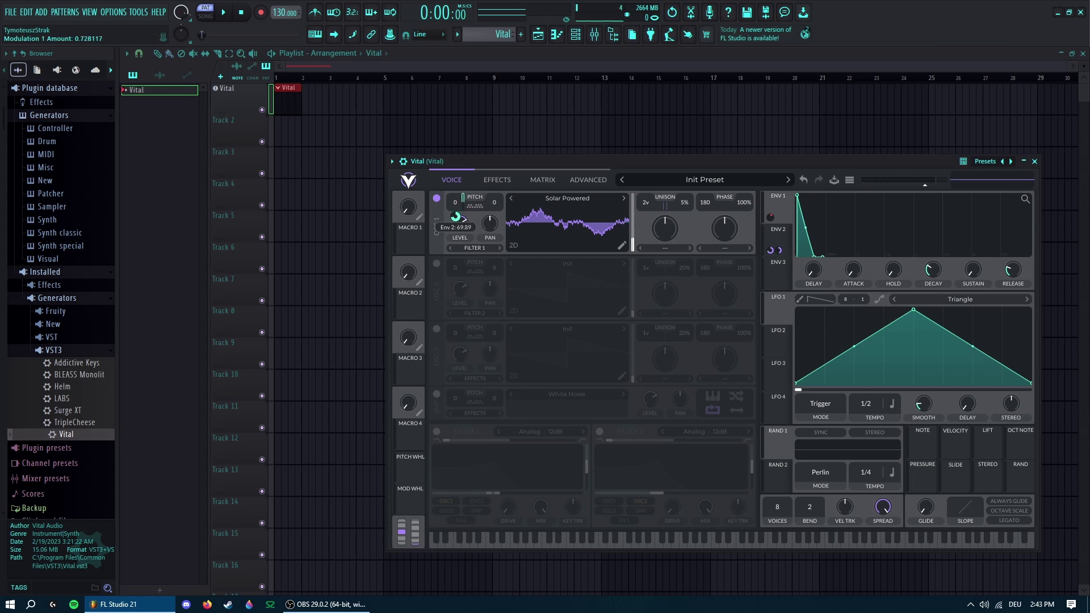
left_click(499, 178)
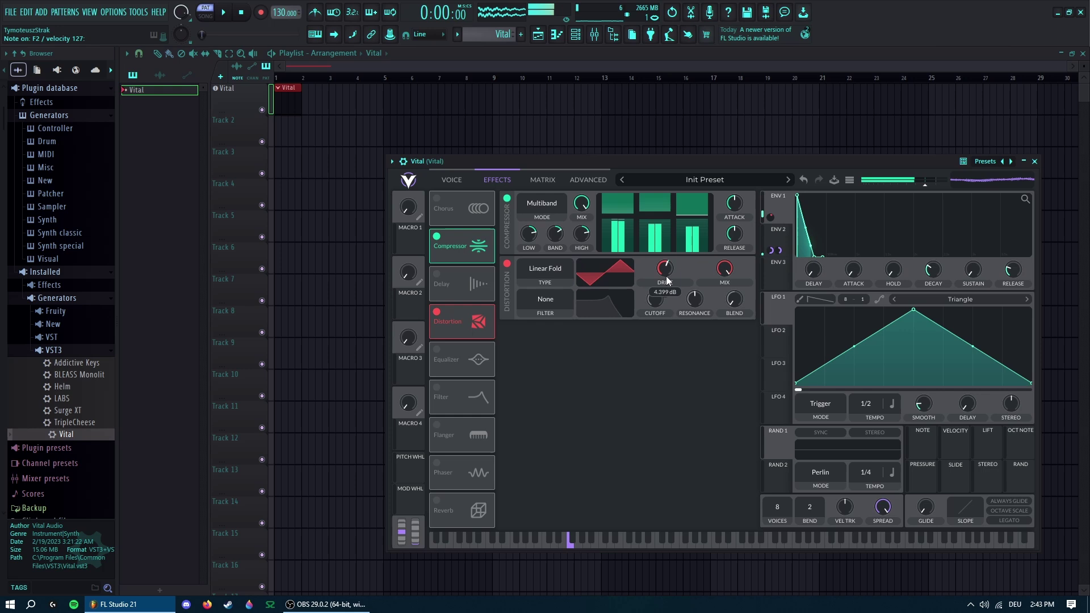
- Lower the distortion's base drive to about 2.93 dB, set envelope 1's drive modulation to about 7.5 and audition the note
scroll(667, 279, "up", 2)
left_click_drag(663, 291, 663, 278)
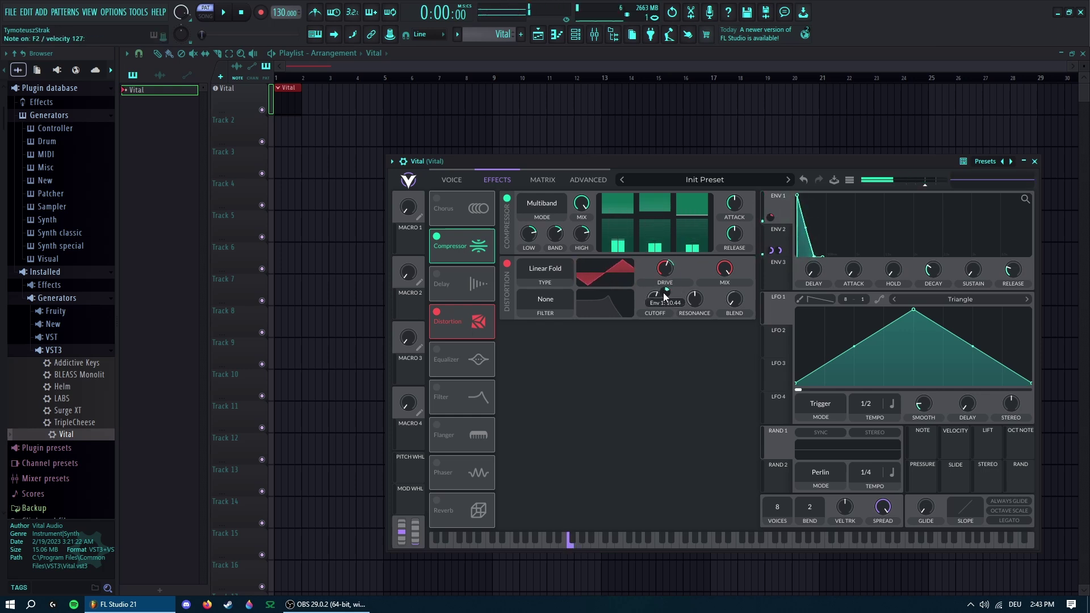
scroll(664, 277, "down", 1)
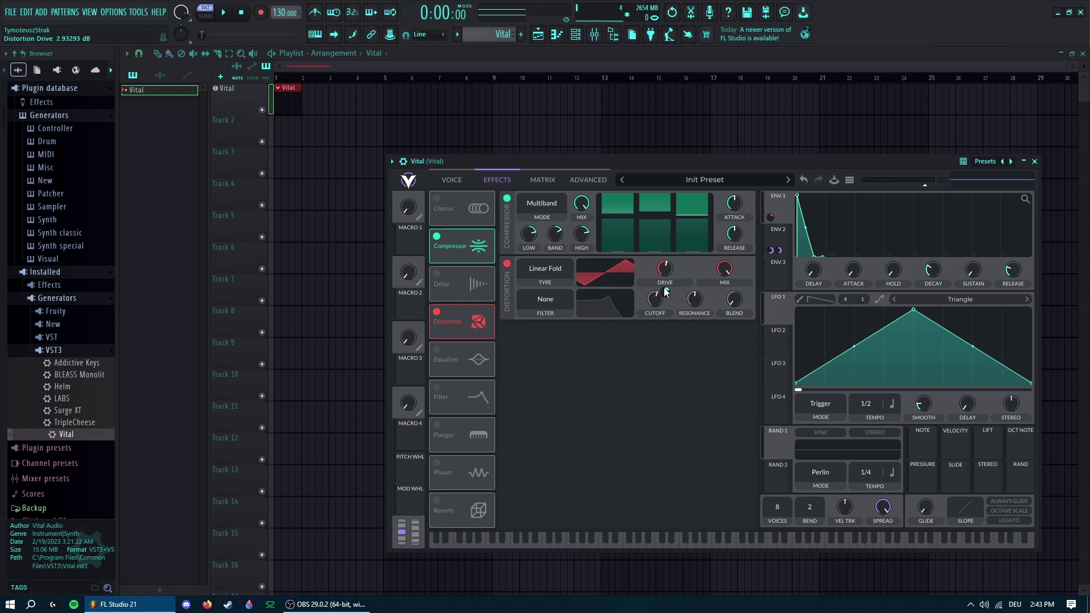
left_click_drag(665, 291, 666, 293)
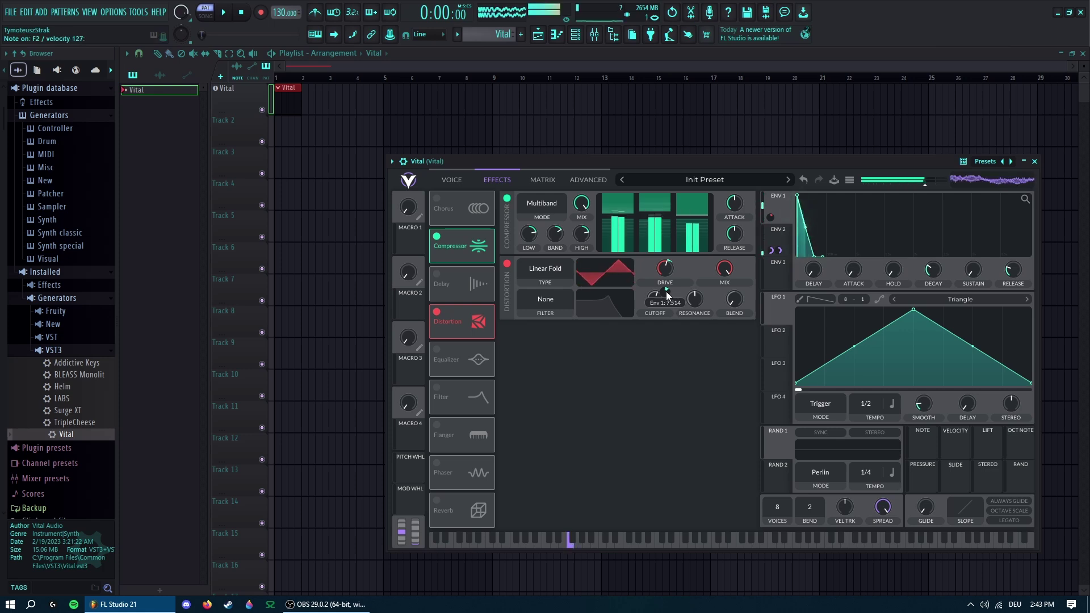
- Return to Vital's oscillator page and clone the Vital instrument track in the playlist
left_click(451, 181)
left_click(233, 93)
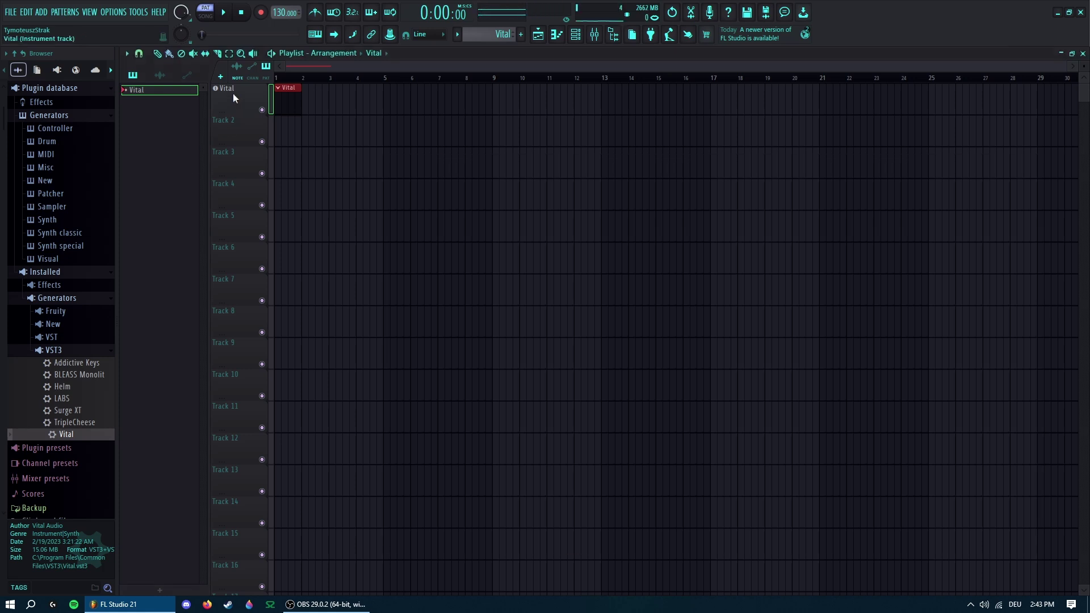
right_click(234, 85)
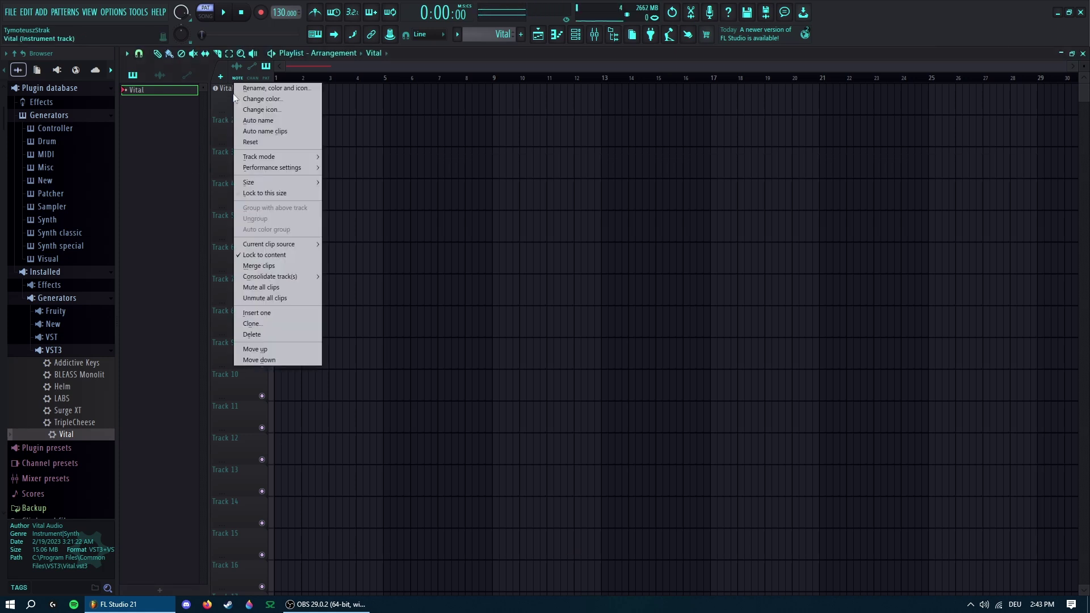
left_click(271, 323)
left_click(593, 369)
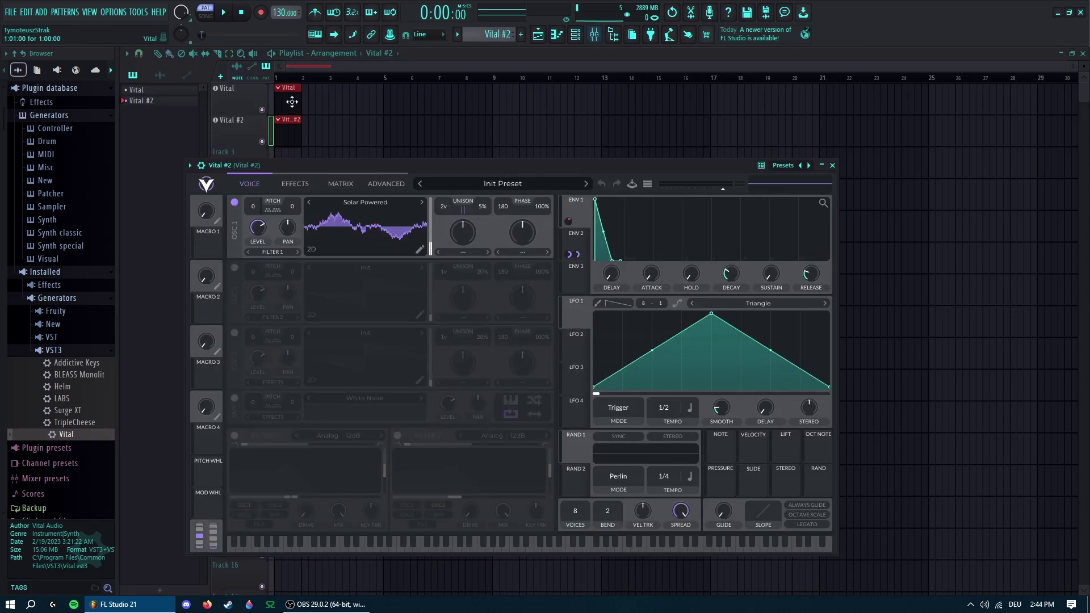
- In Vital #2, raise envelope 1's sustain to full, shorten its release to the minimum and audition the note
left_click(226, 128)
left_click(229, 127)
left_click_drag(612, 261, 628, 192)
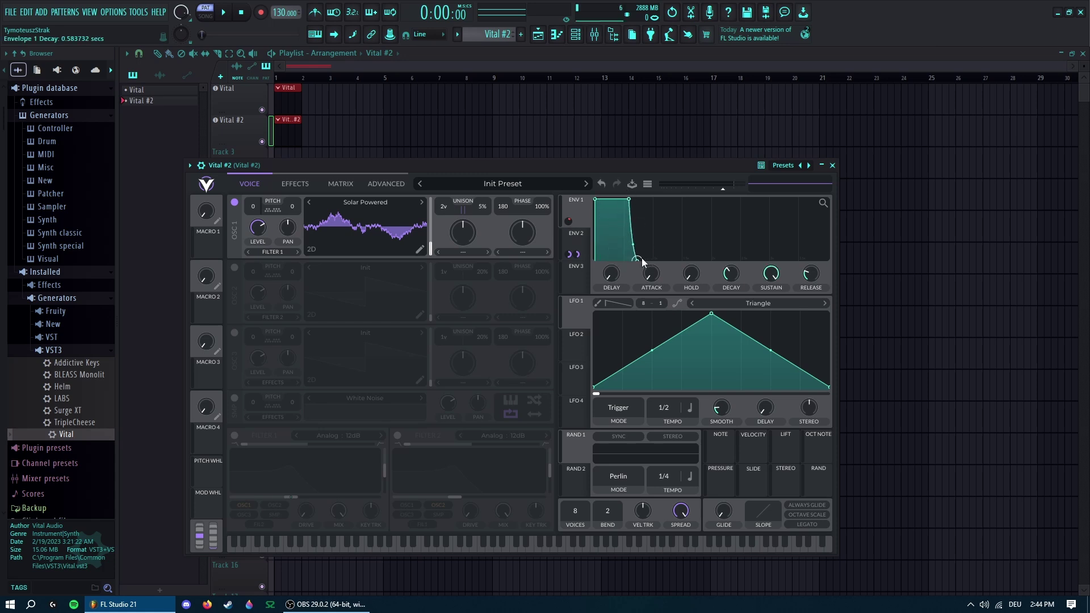
left_click_drag(637, 260, 611, 212)
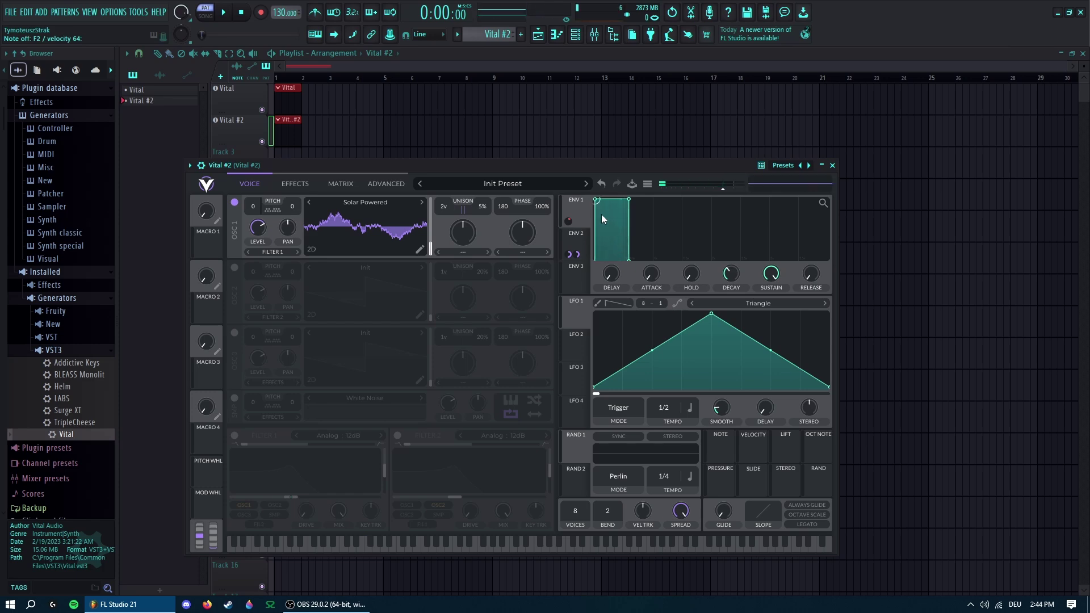
left_click_drag(364, 164, 417, 225)
- Add a third Vital instance from the VST3 generators to the empty Track 3
left_click(237, 168)
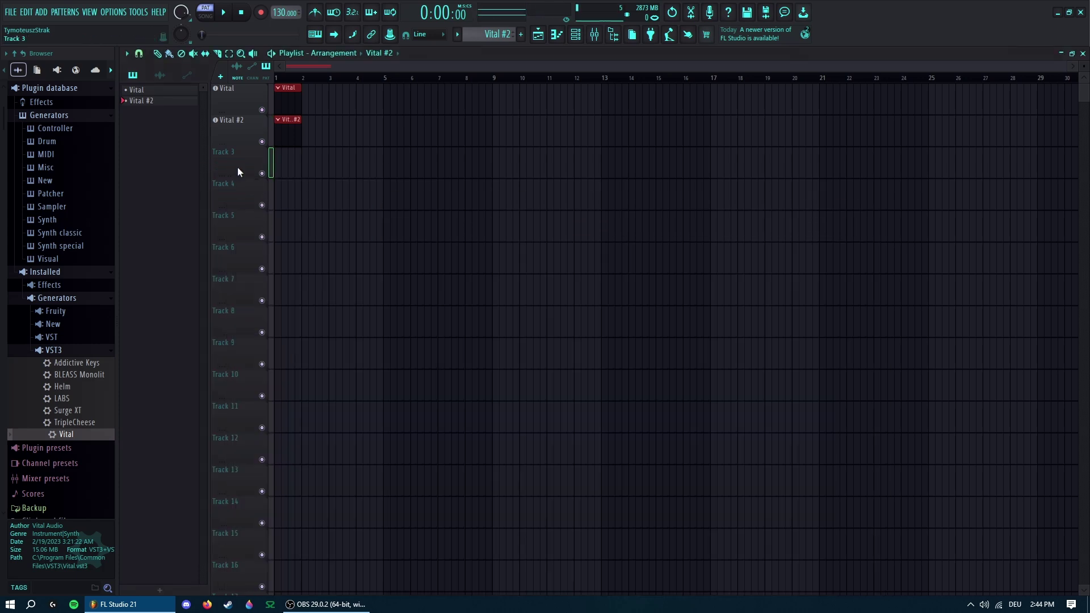
scroll(71, 214, "up", 3)
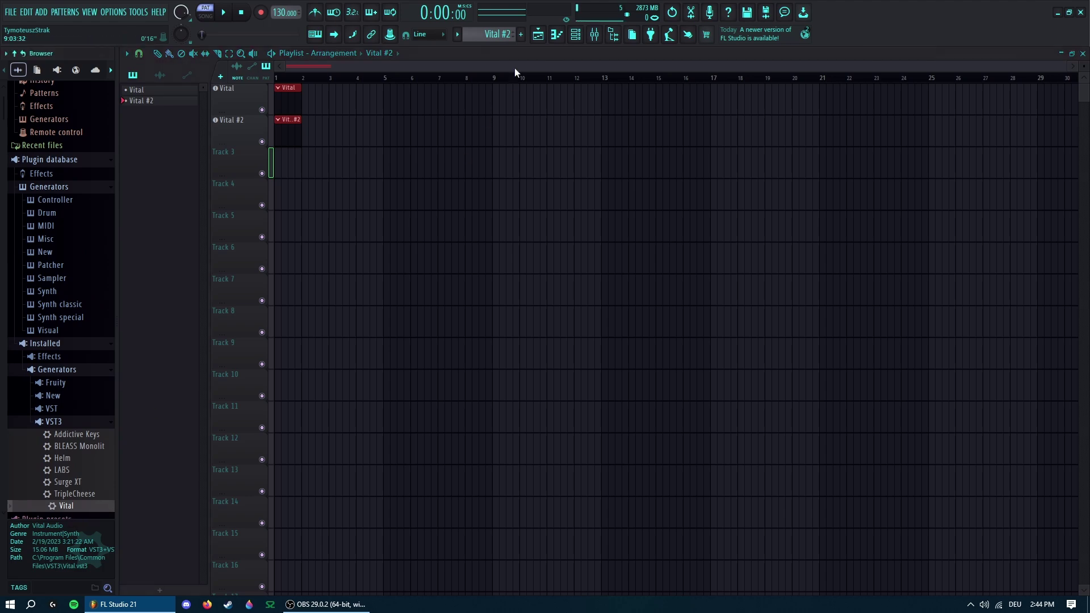
left_click_drag(48, 506, 228, 164)
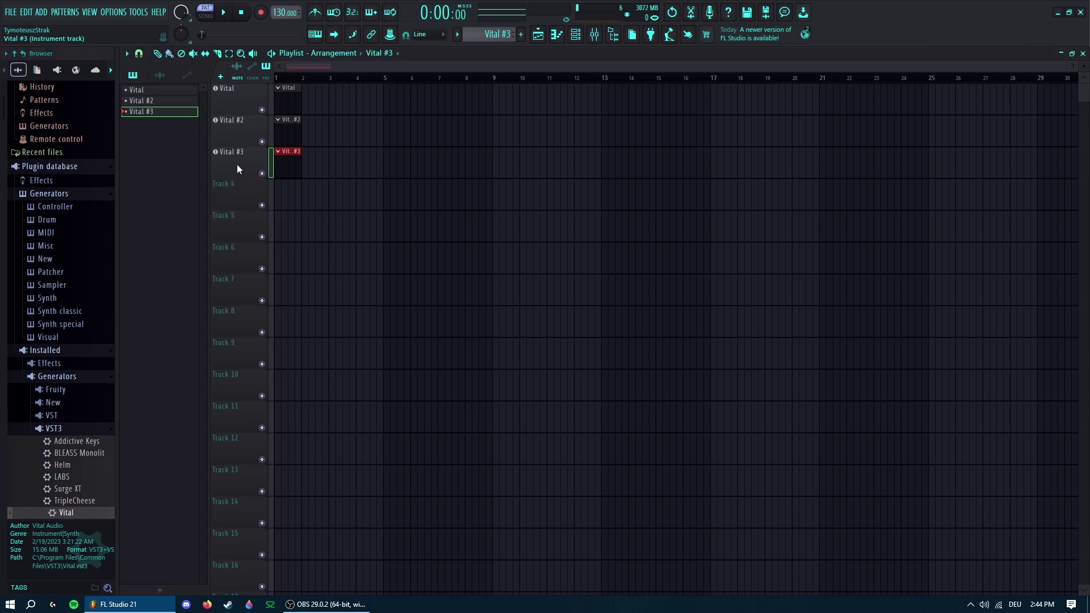
- Check the mixer routing of the Vital tracks and move the Vital #3 mixer track to insert 11
left_click(594, 36)
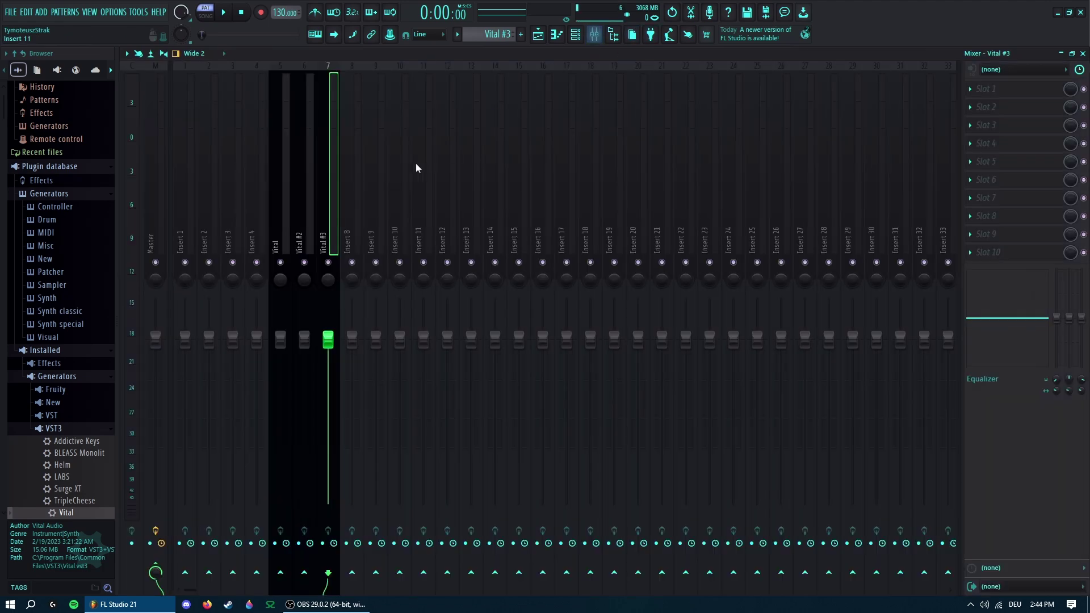
left_click(281, 141)
left_click(307, 137)
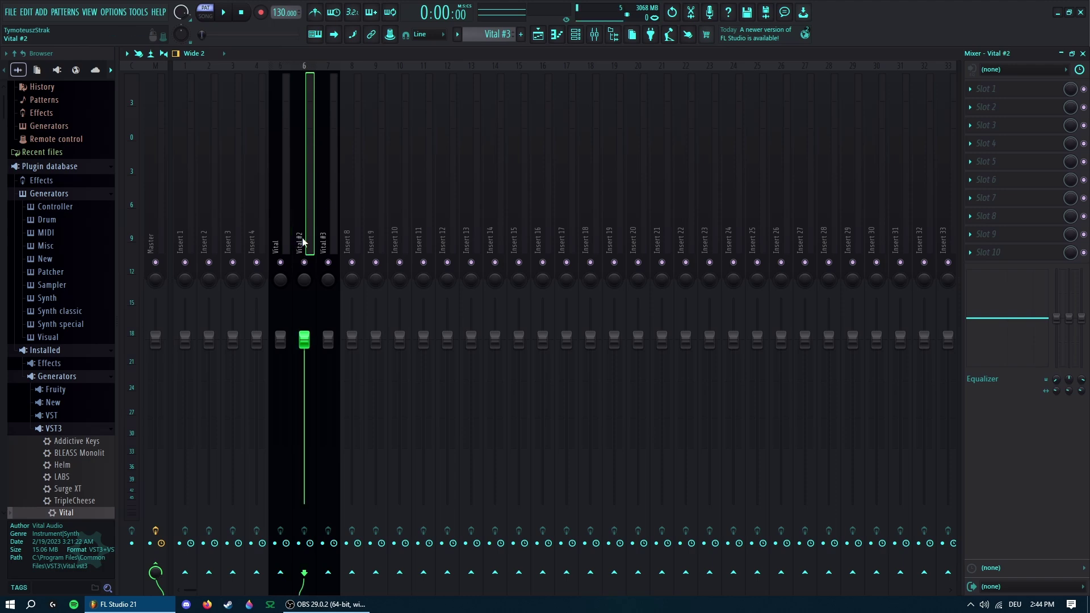
left_click(593, 34)
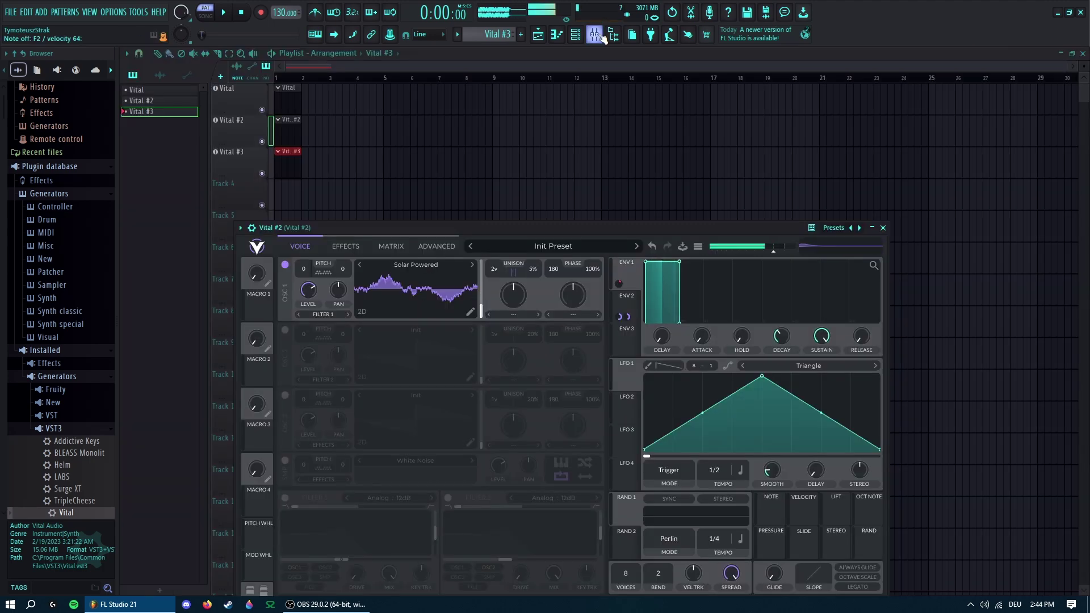
left_click(594, 34)
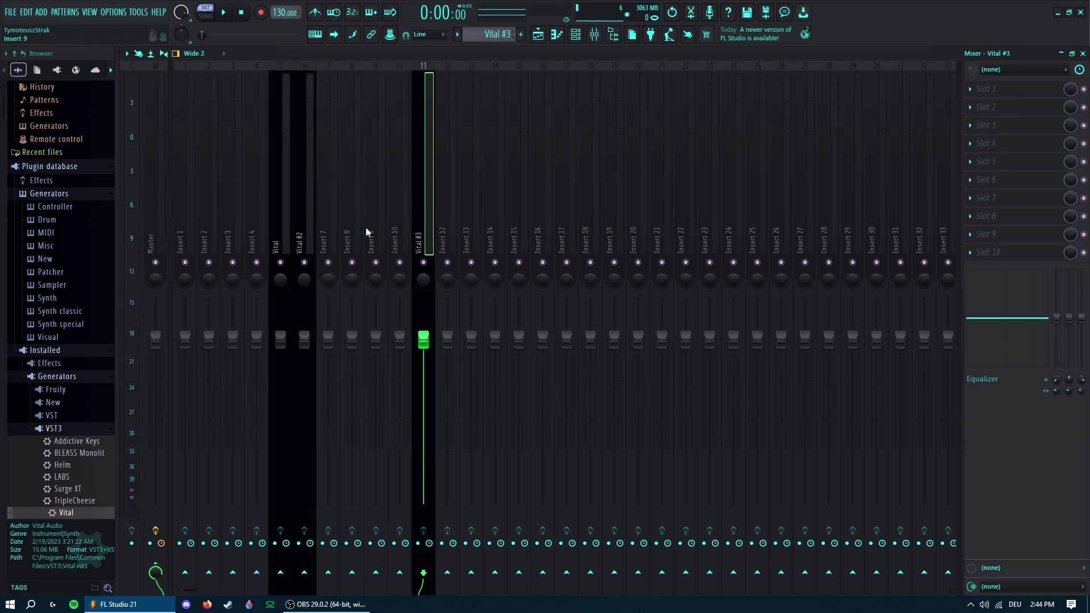
- Load Vocodex into the first effect slot of mixer Insert 7
left_click(305, 224)
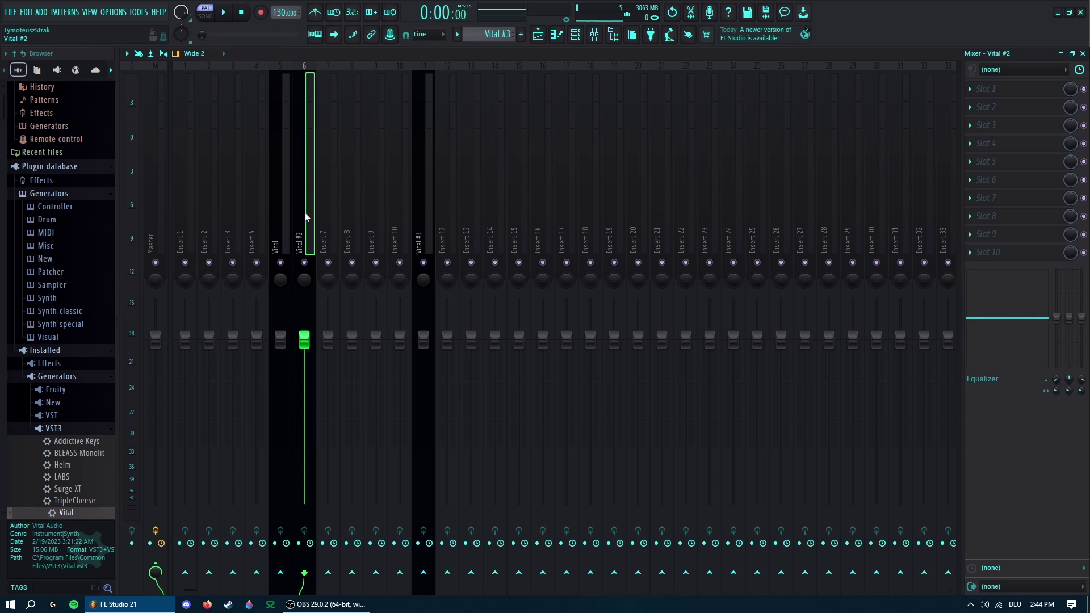
left_click(328, 149)
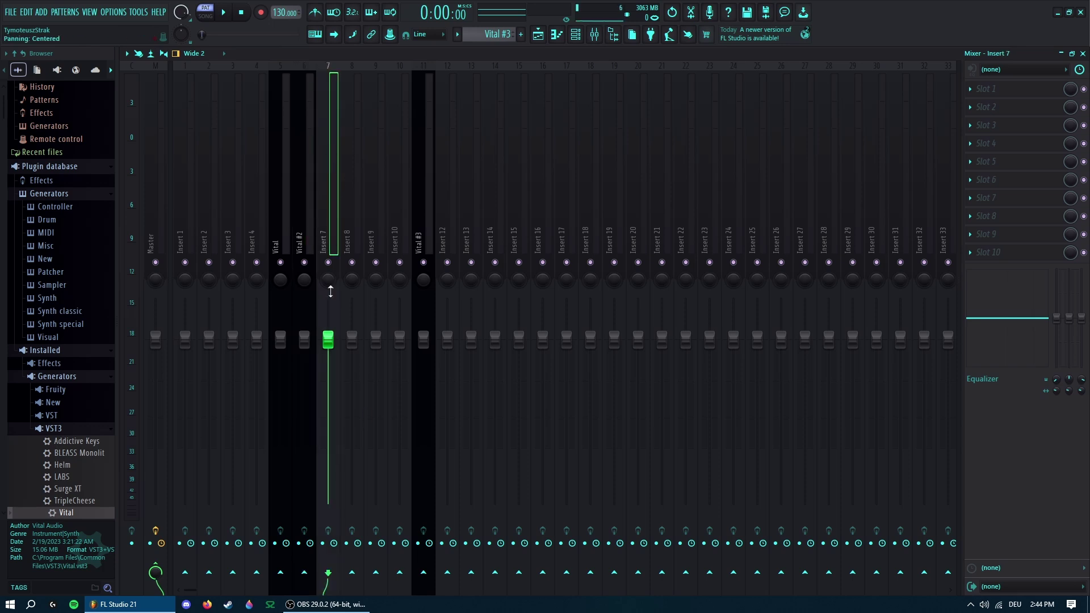
left_click(972, 89)
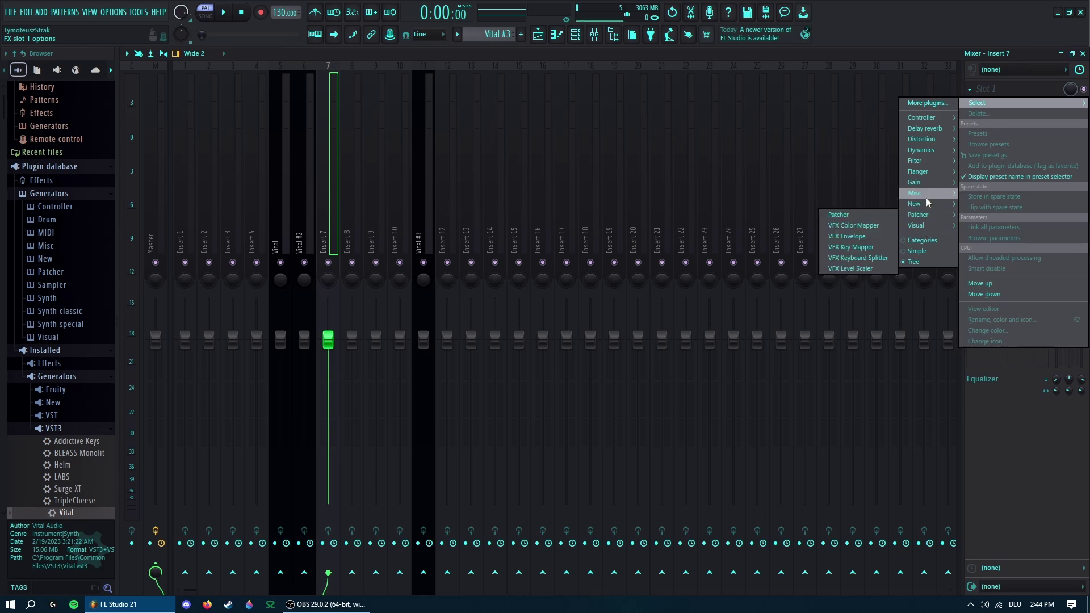
mouse_move(902, 195)
left_click(877, 291)
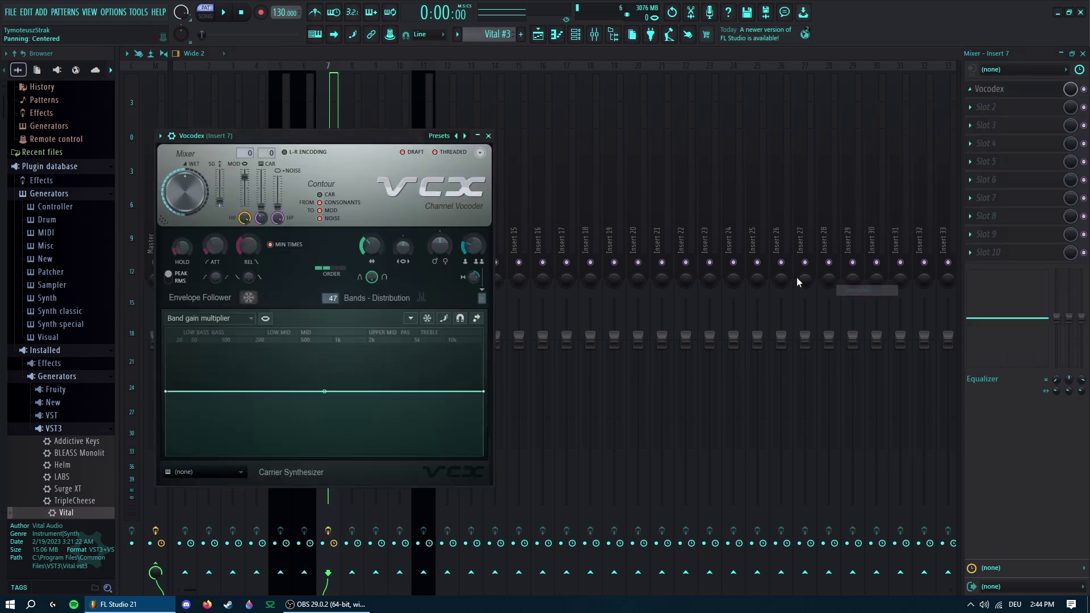
left_click_drag(360, 136, 699, 132)
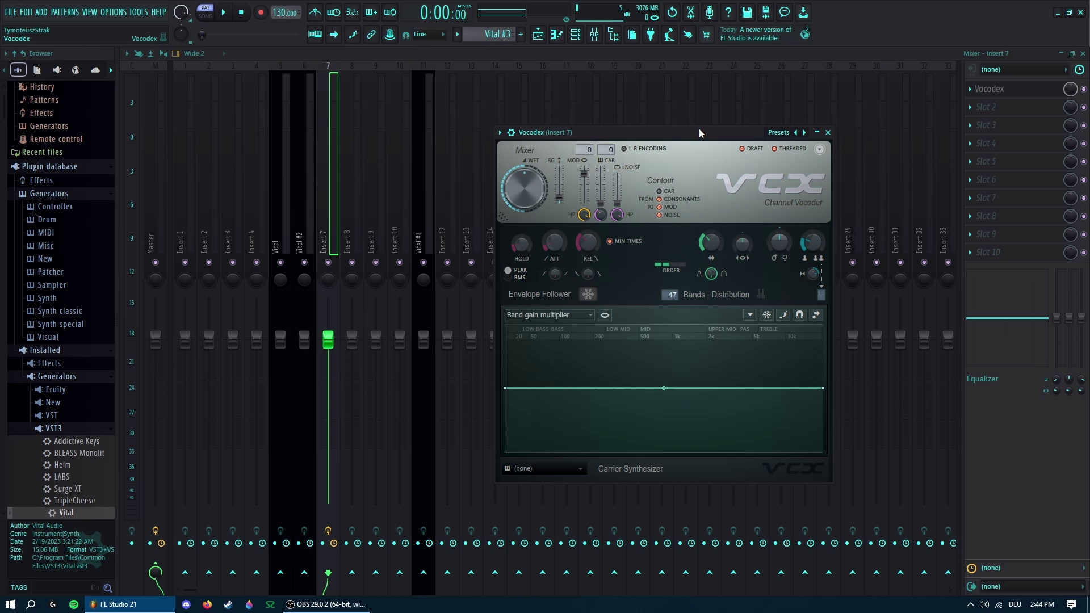
- Remove Vital #2's send to the master and sidechain it to Insert 7
left_click(309, 216)
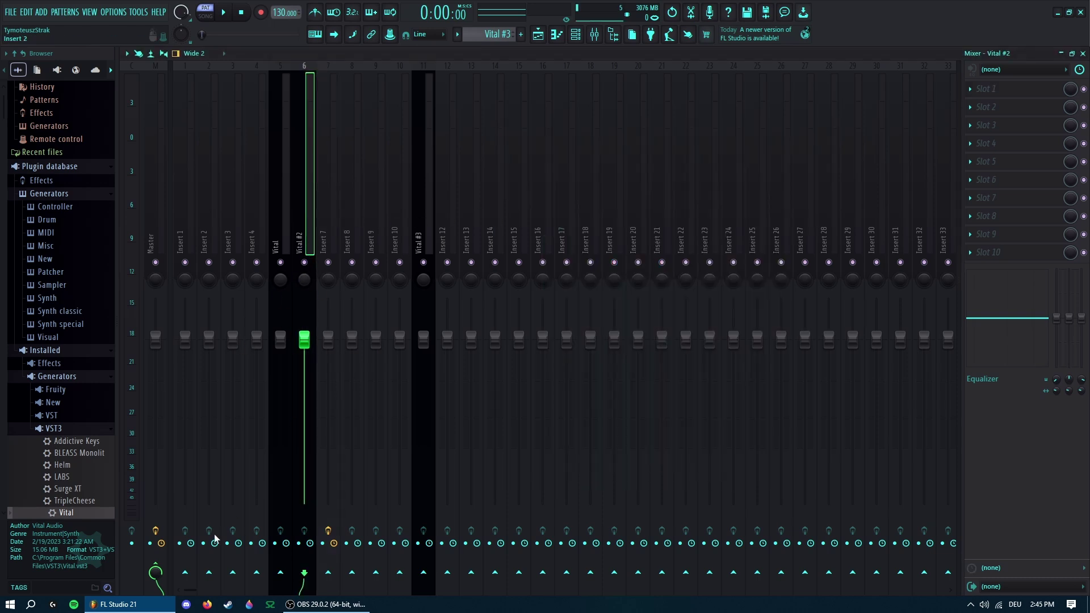
left_click(157, 567)
right_click(327, 572)
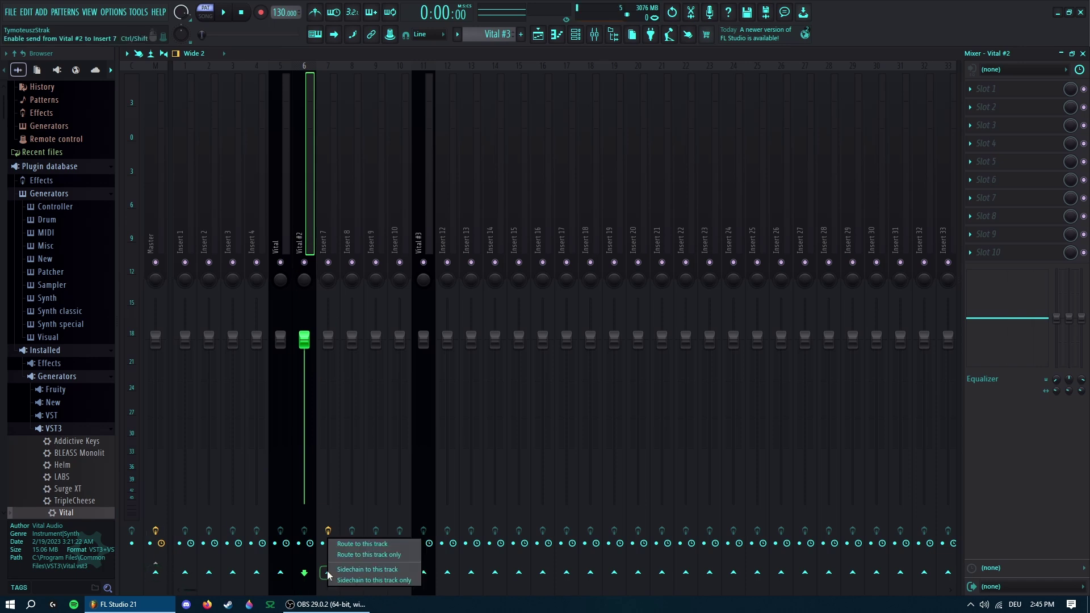
left_click(355, 568)
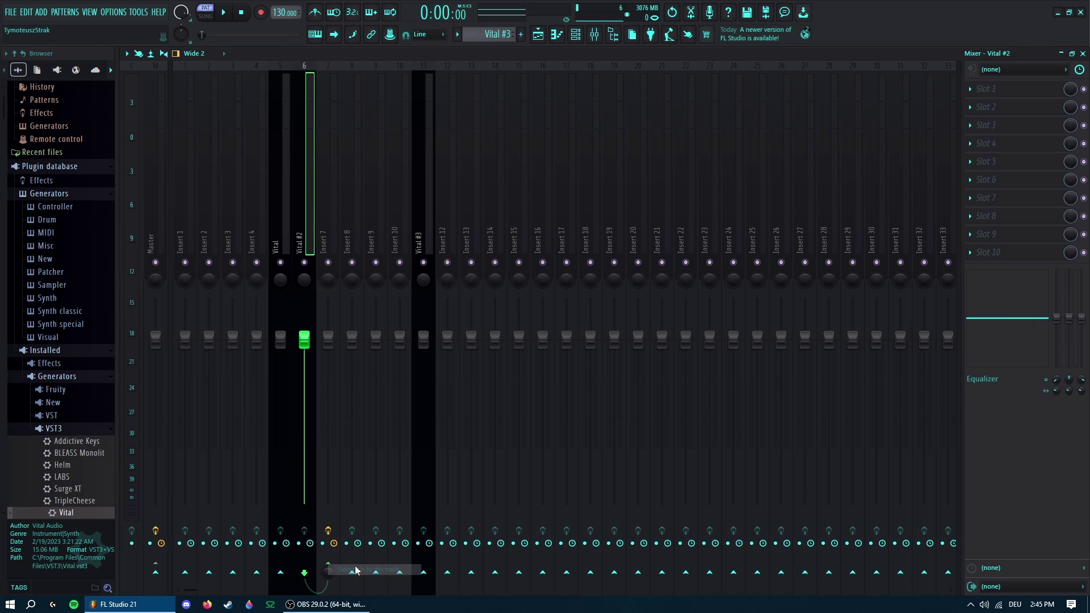
- Move the Vital #3 mixer track to insert 9 and sidechain it to Insert 7 instead of sending it to the master
left_click(327, 237)
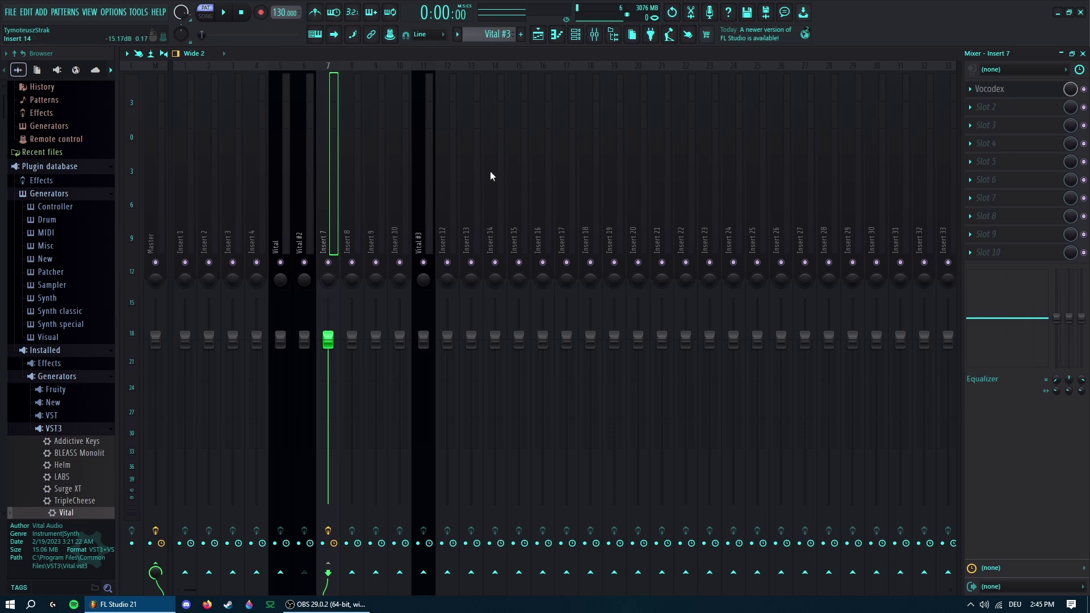
left_click(427, 201)
left_click_drag(427, 200, 376, 199)
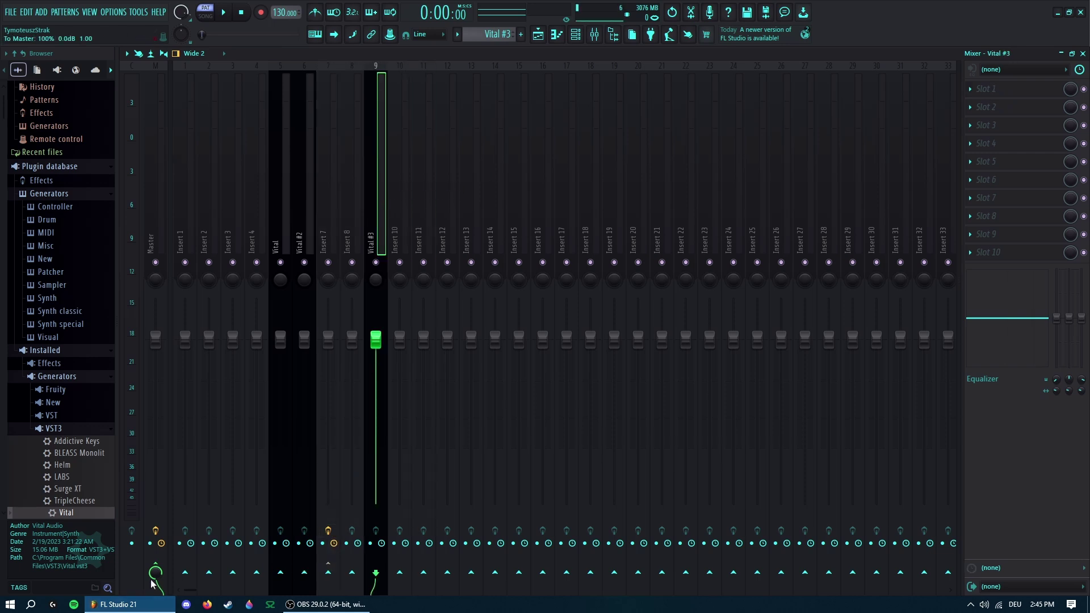
right_click(328, 572)
left_click(343, 569)
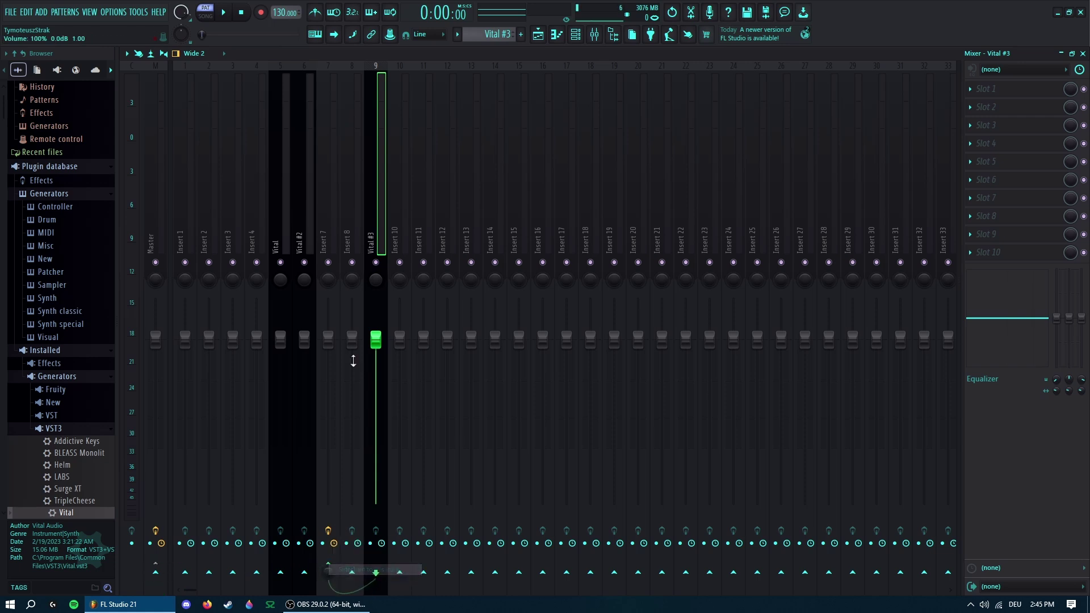
- In Insert 7's Vocodex, assign Vital #2 as the modulator input and Vital #3 as the carrier input
left_click(326, 243)
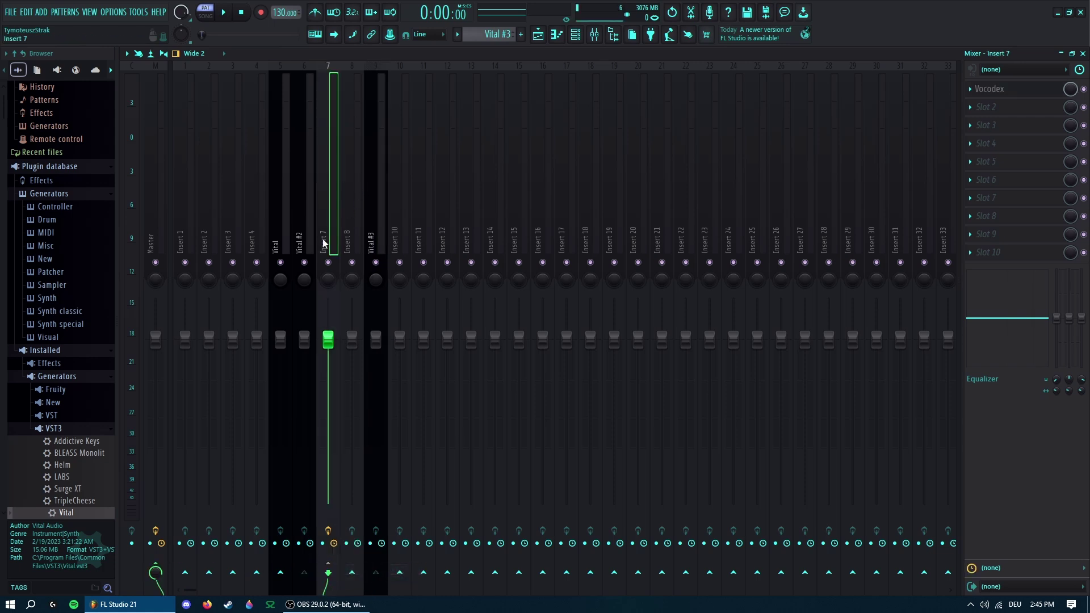
left_click(995, 89)
right_click(585, 150)
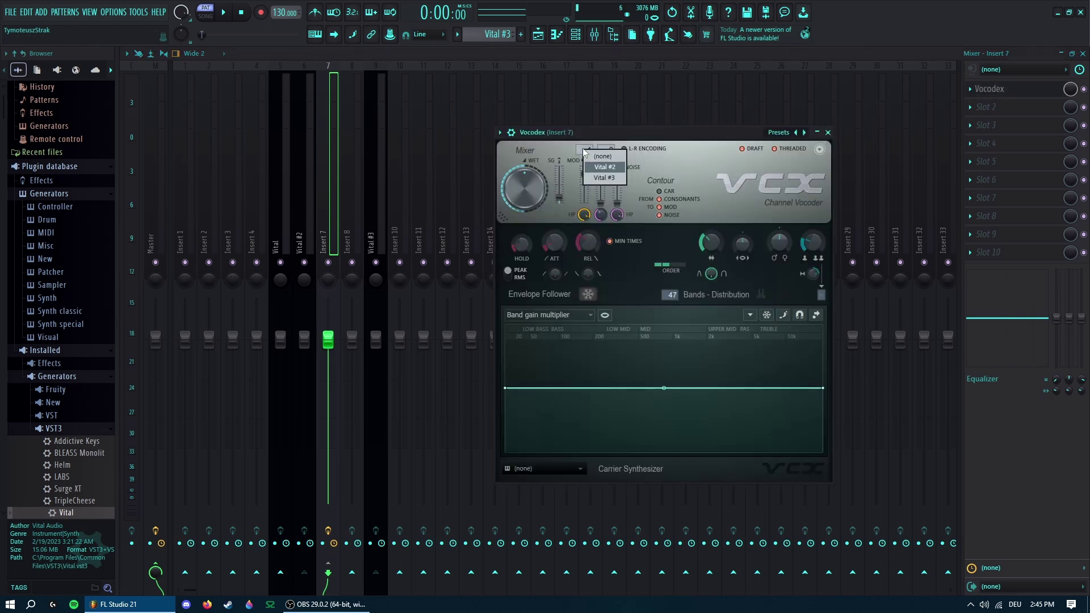
left_click(602, 167)
right_click(607, 149)
left_click(622, 176)
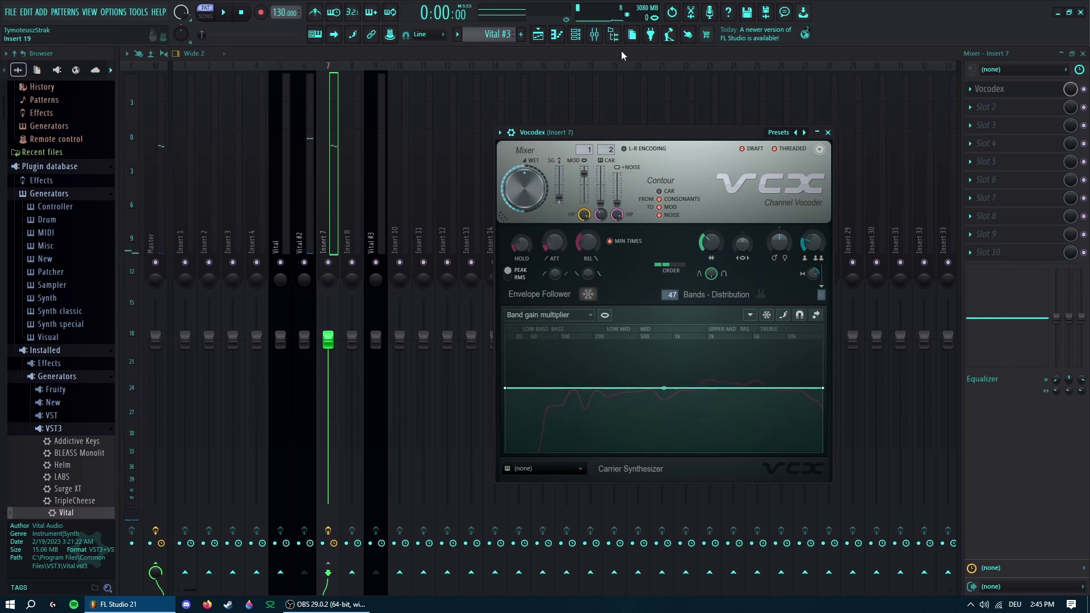
- Draw an F2 note about one bar long in Vital #2's piano roll
left_click(595, 36)
left_click(594, 36)
left_click(557, 34)
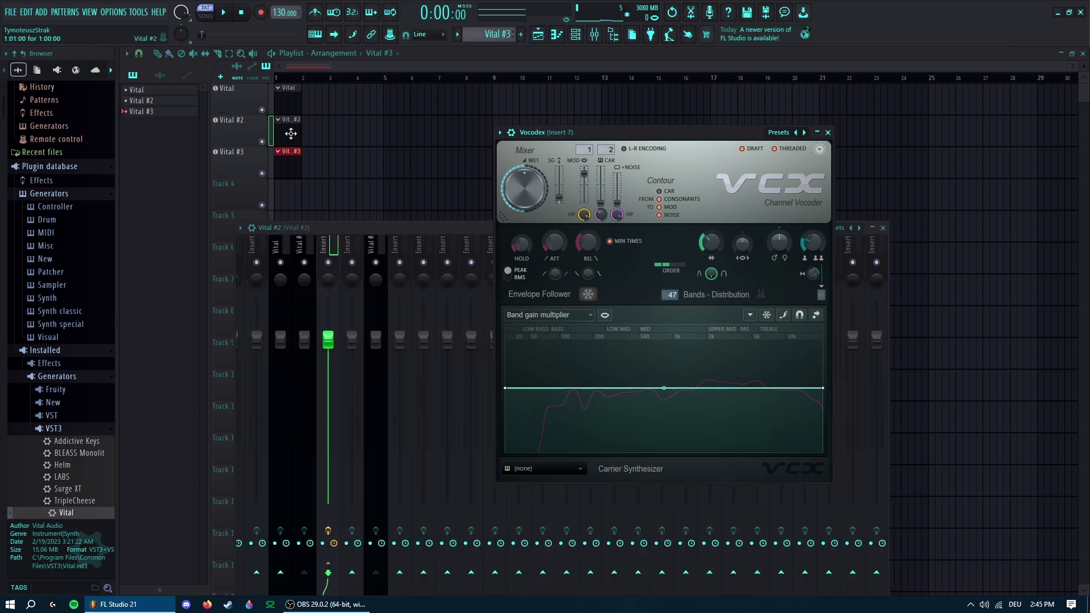
scroll(299, 165, "down", 6)
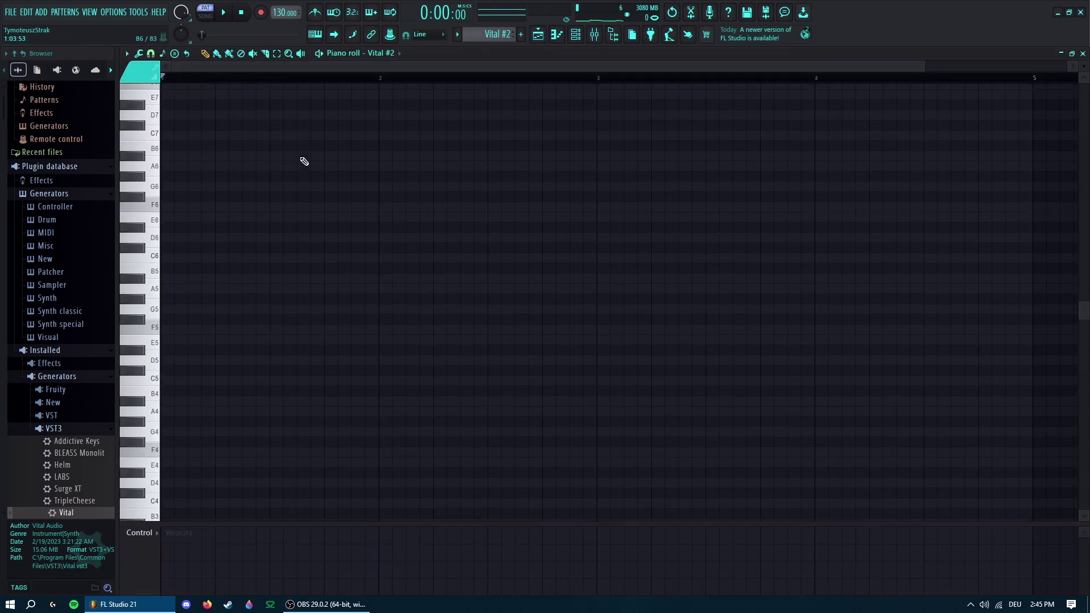
scroll(208, 374, "down", 9)
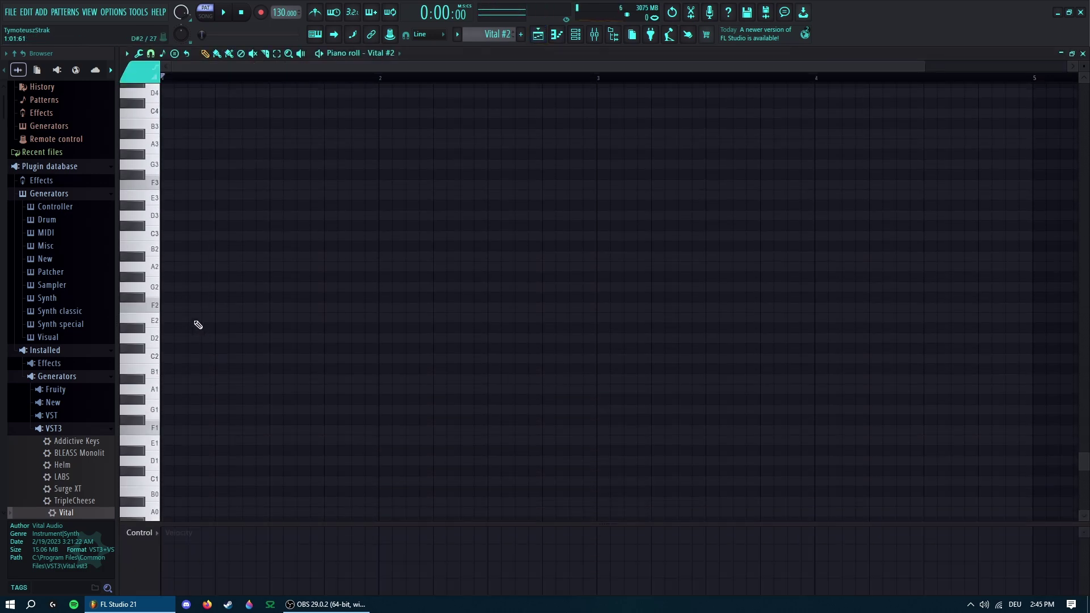
left_click(176, 309)
left_click_drag(190, 304, 371, 319)
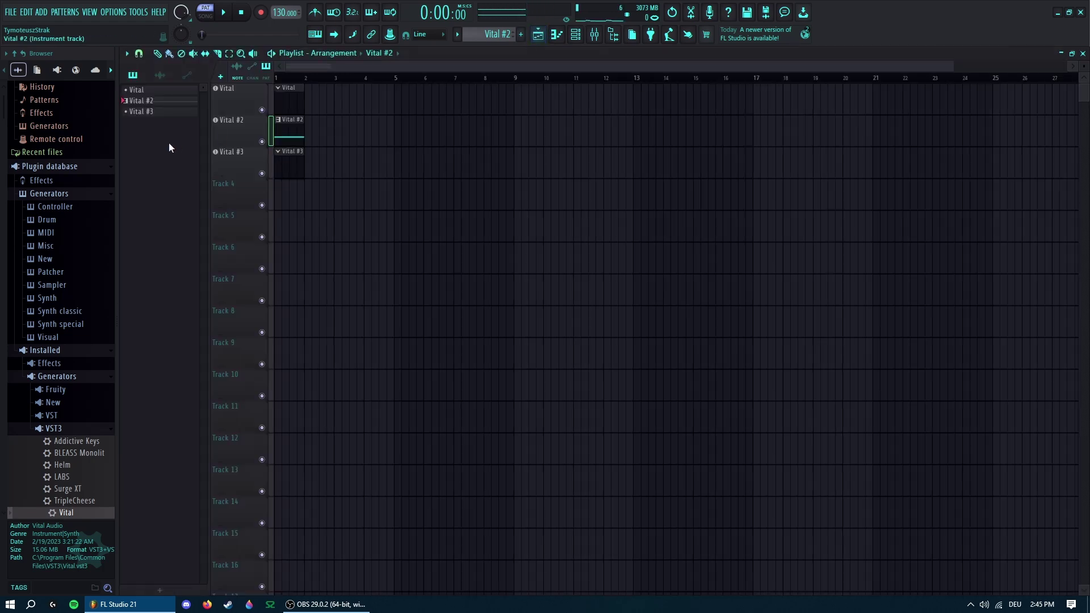
- Set the tempo to 145 BPM and shorten the Vital #2 and Vital #3 playlist clips to about one beat
mouse_move(304, 142)
left_mouse_down()
mouse_move(571, 142)
mouse_move(307, 143)
left_mouse_up()
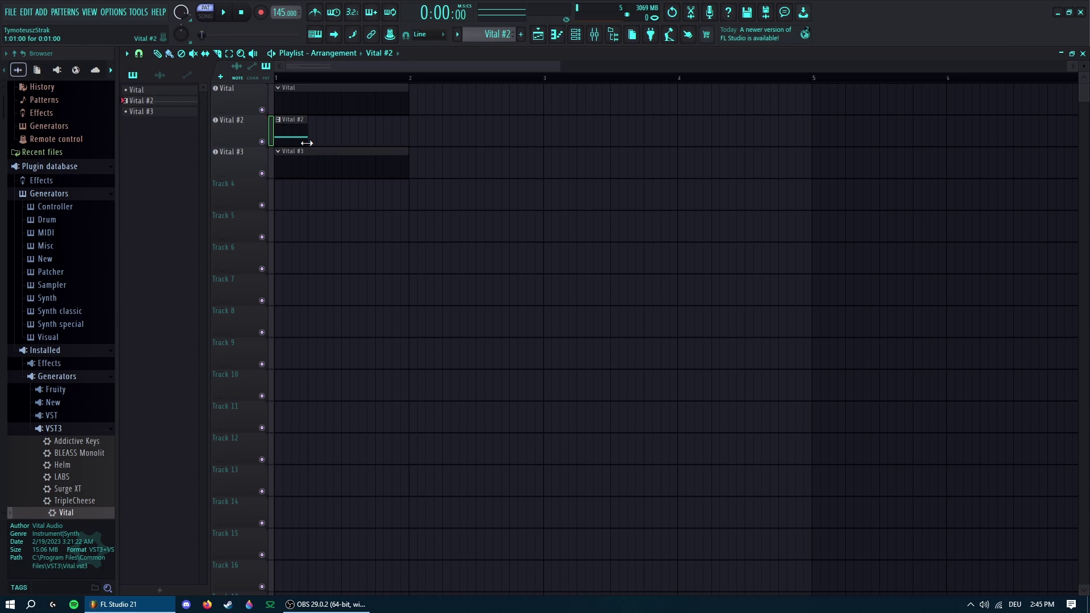
left_click_drag(408, 164, 316, 163)
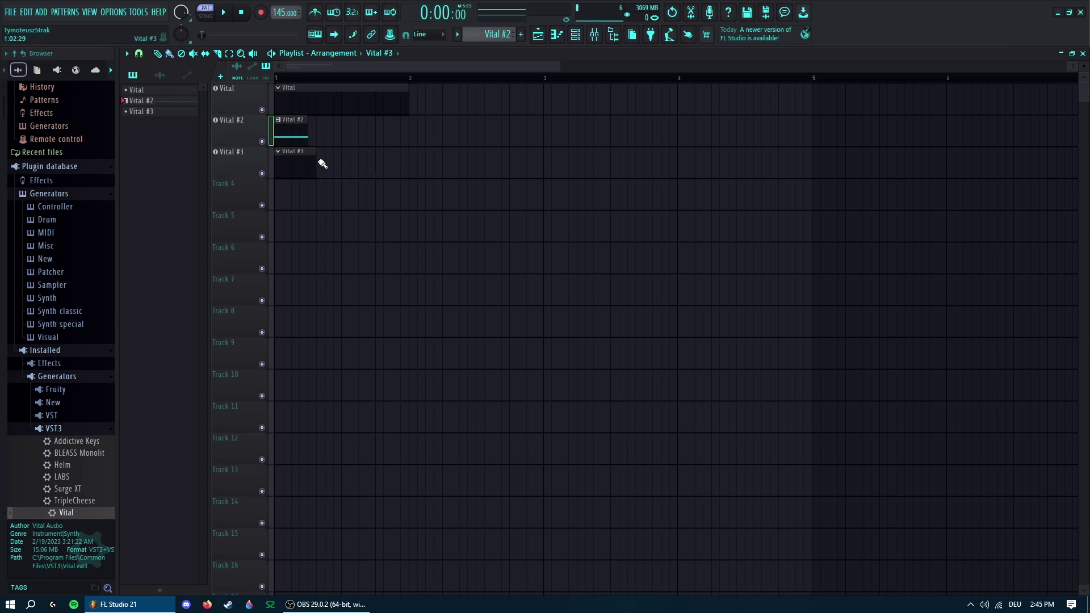
- Review Vital #3's empty piano roll, its oscillator settings and its mixer track
double_click(292, 162)
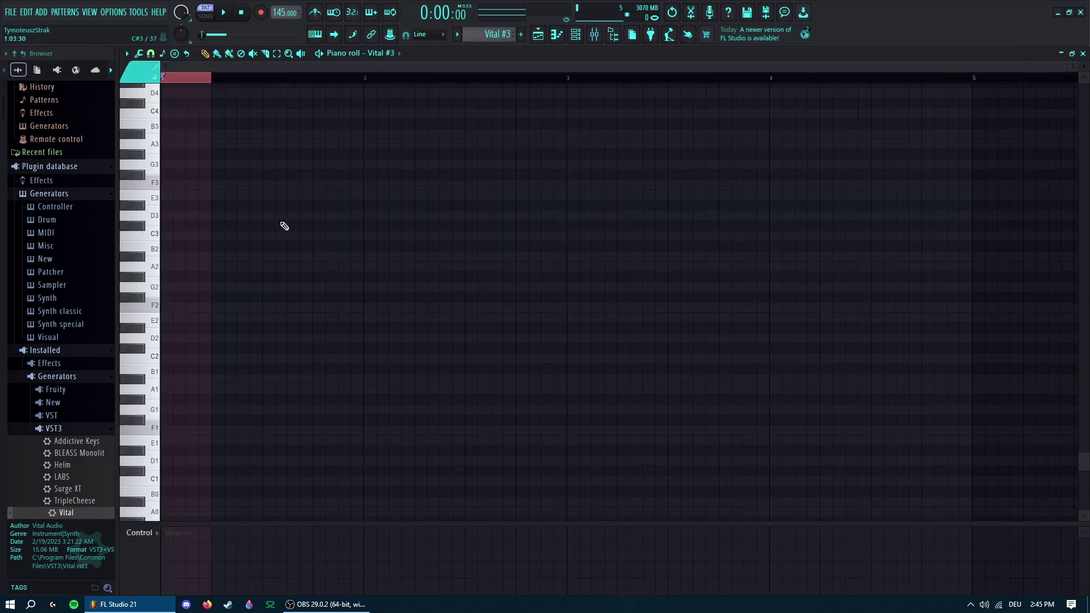
left_click(537, 35)
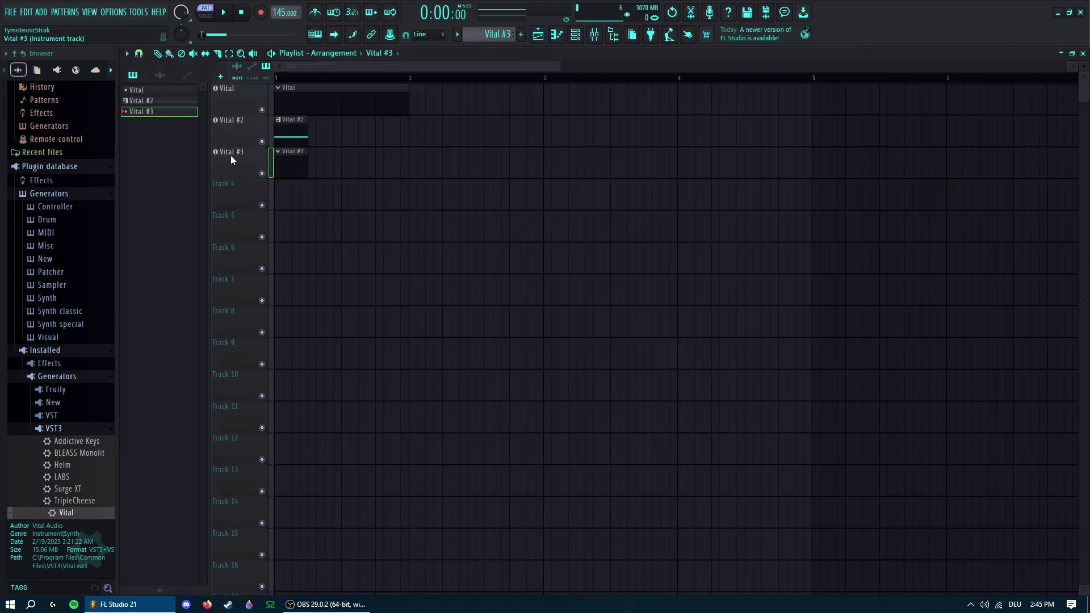
left_click(230, 155)
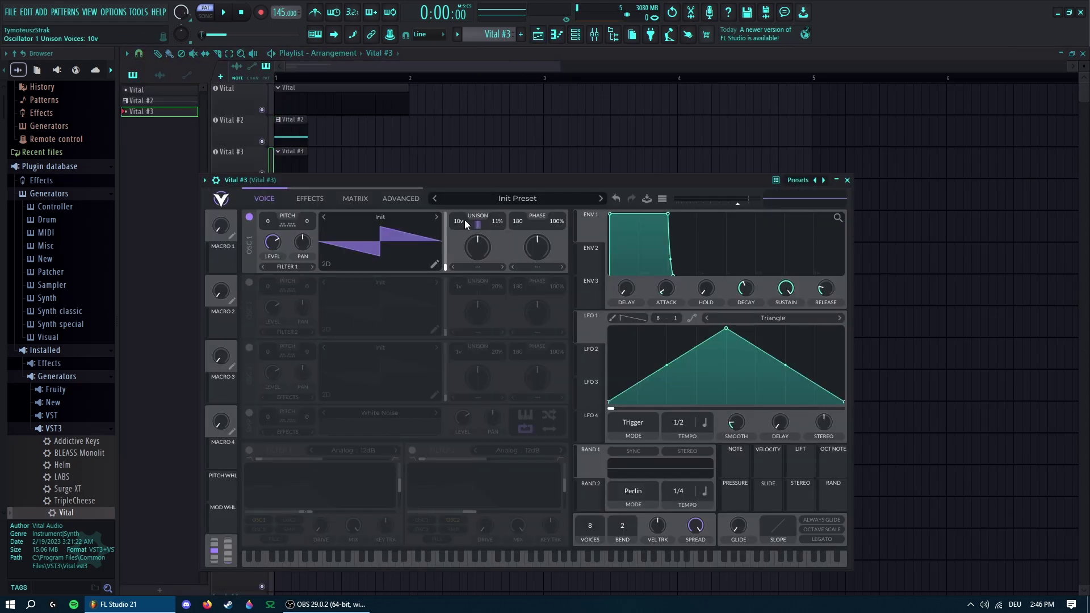
left_click(297, 199)
left_click(279, 201)
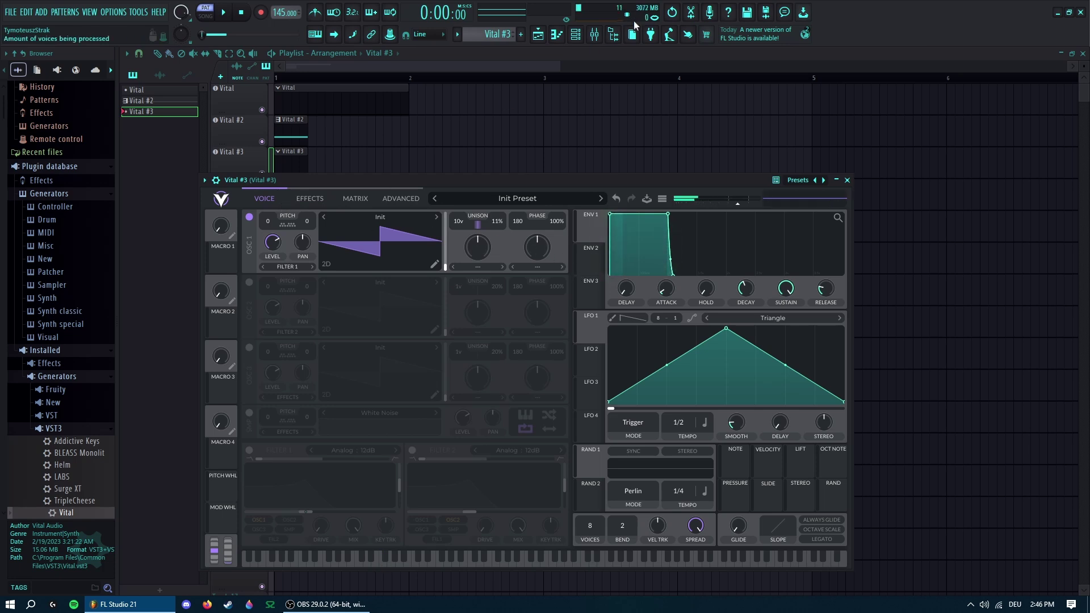
key("Escape")
double_click(282, 166)
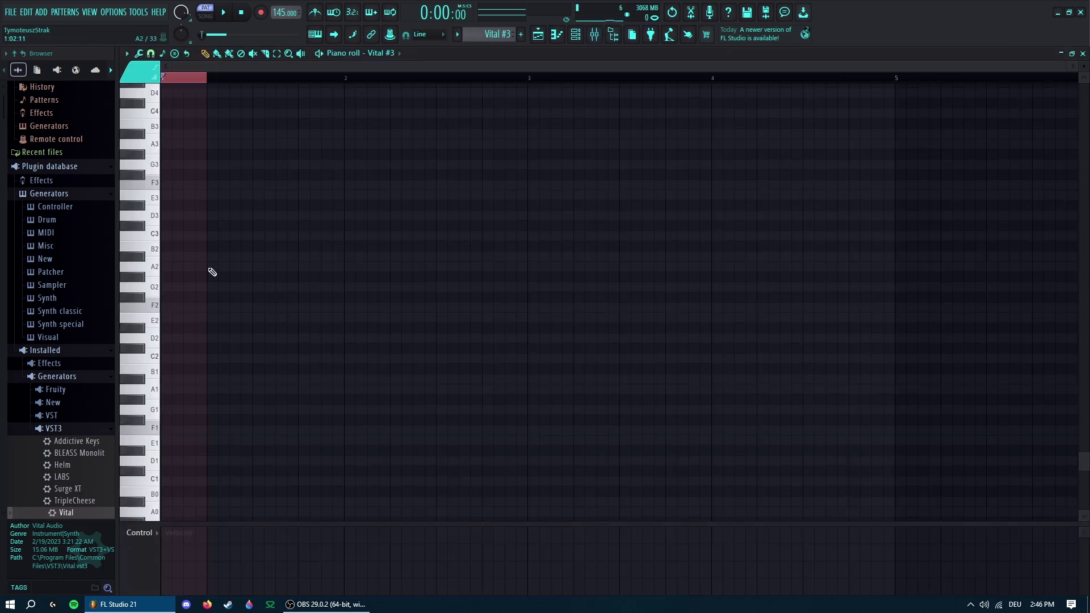
left_click(594, 34)
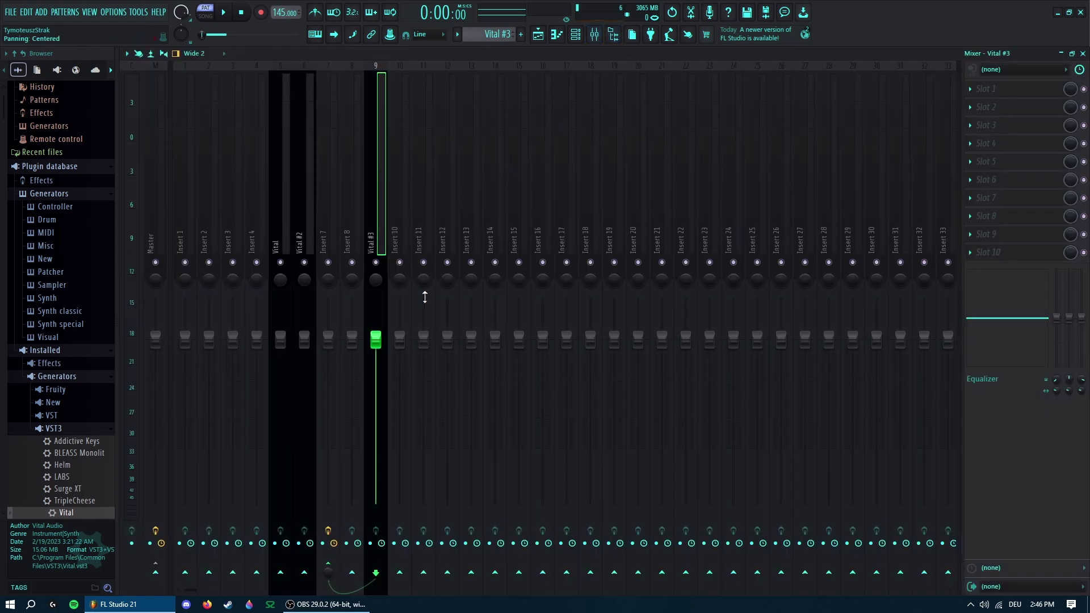
left_click(537, 34)
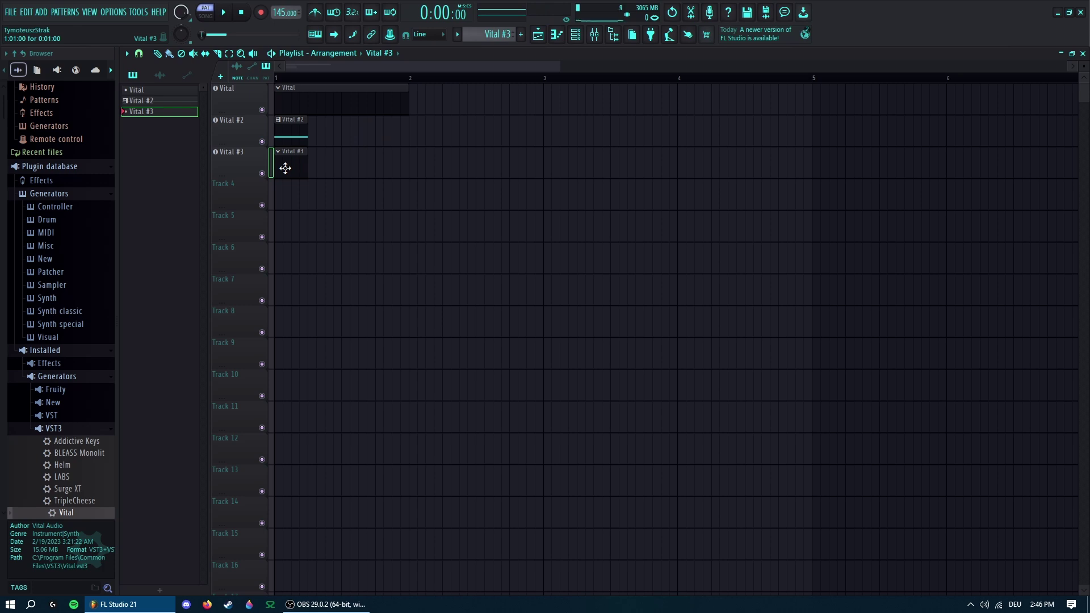
- Draw an F5 note in Vital #3's piano roll and shorten it to one beat
double_click(306, 162)
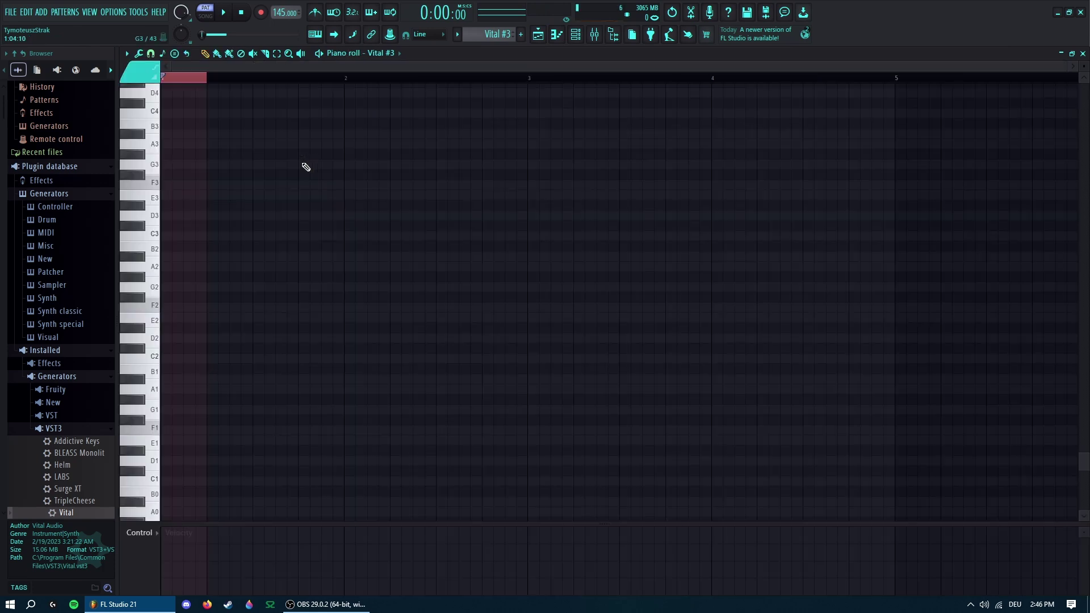
scroll(188, 210, "down", 1)
left_click(176, 245)
left_click_drag(165, 243, 163, 242)
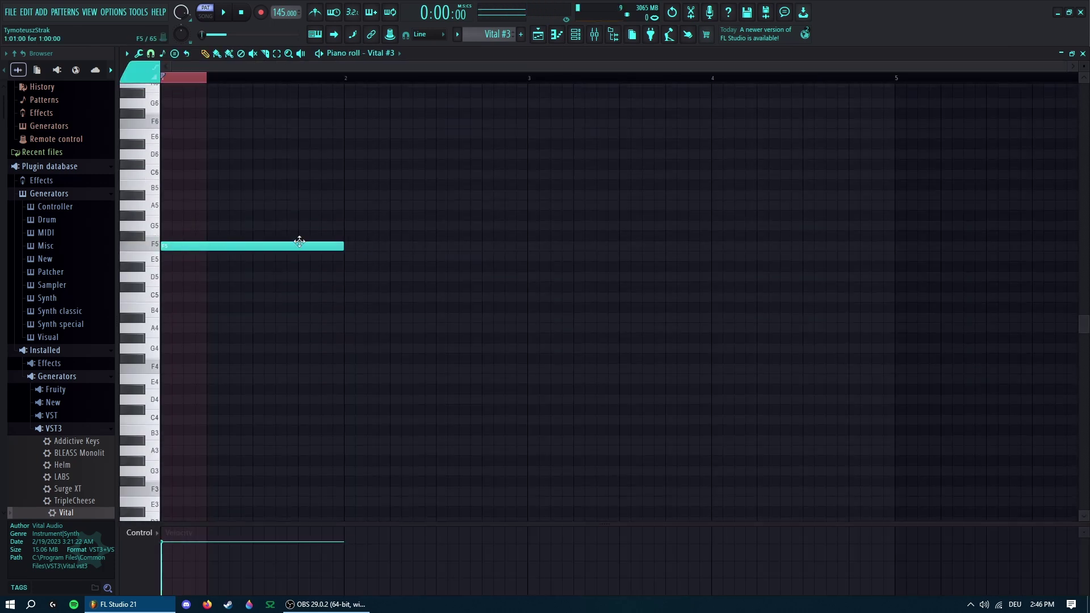
left_click_drag(342, 247, 192, 250)
- Stack one-beat F6, A#6, C6, D#6 and A#5 notes above the F5 note to build the Vital #3 chord
scroll(188, 244, "up", 3)
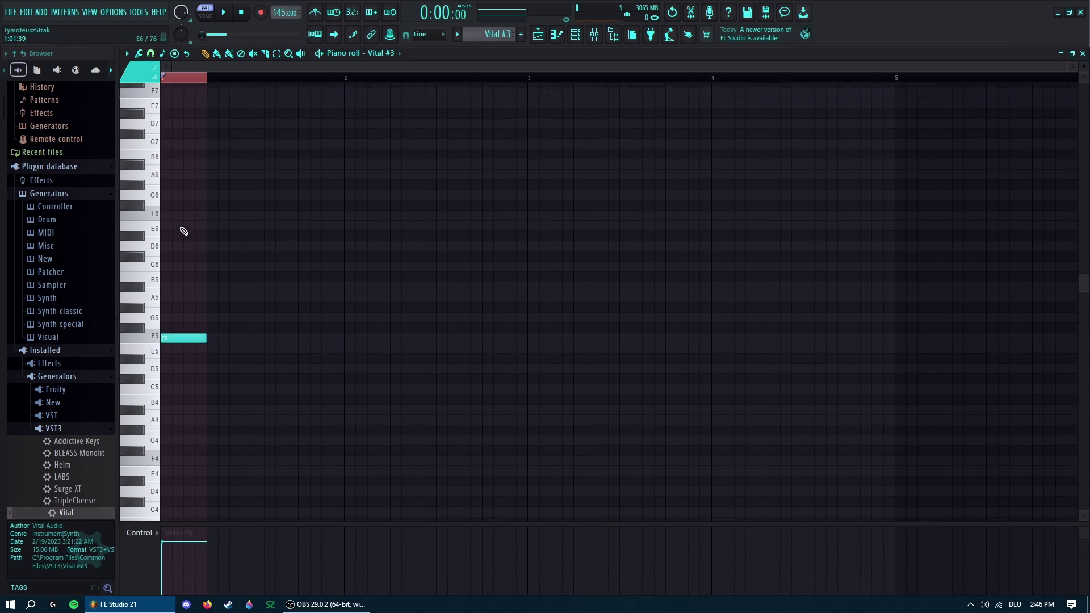
mouse_move(172, 205)
left_mouse_down()
mouse_move(165, 217)
mouse_move(166, 195)
left_mouse_up()
scroll(167, 222, "up", 1)
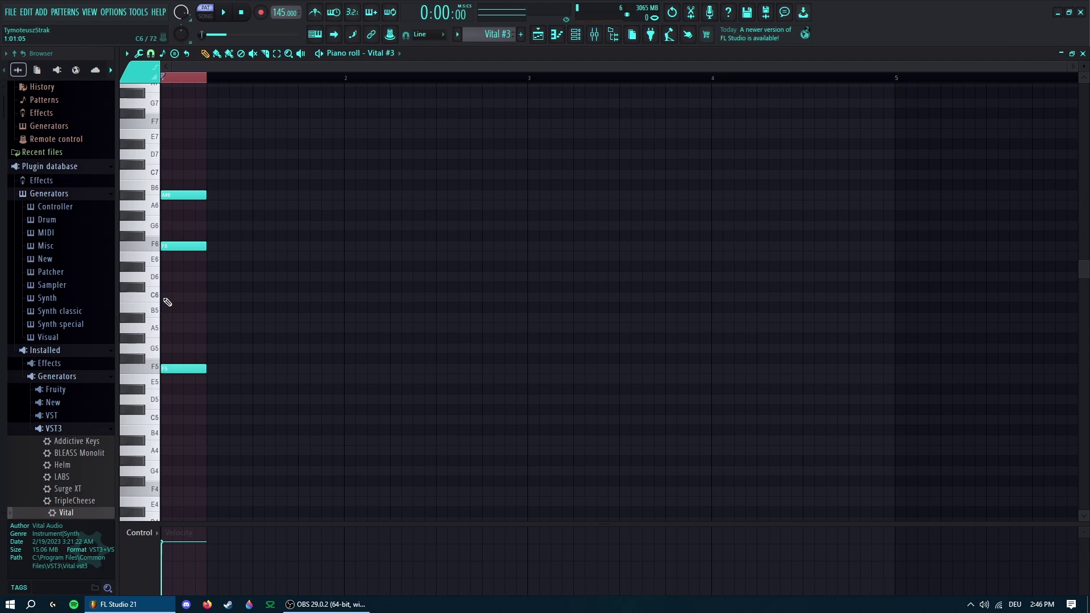
left_click(167, 297)
left_click(166, 266)
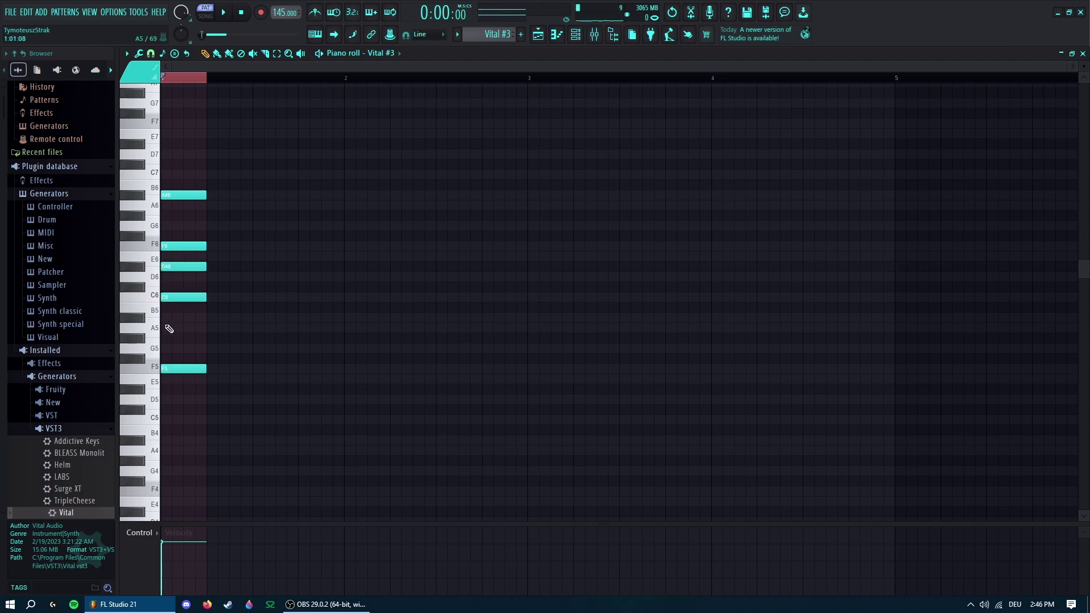
left_click_drag(169, 329, 190, 314)
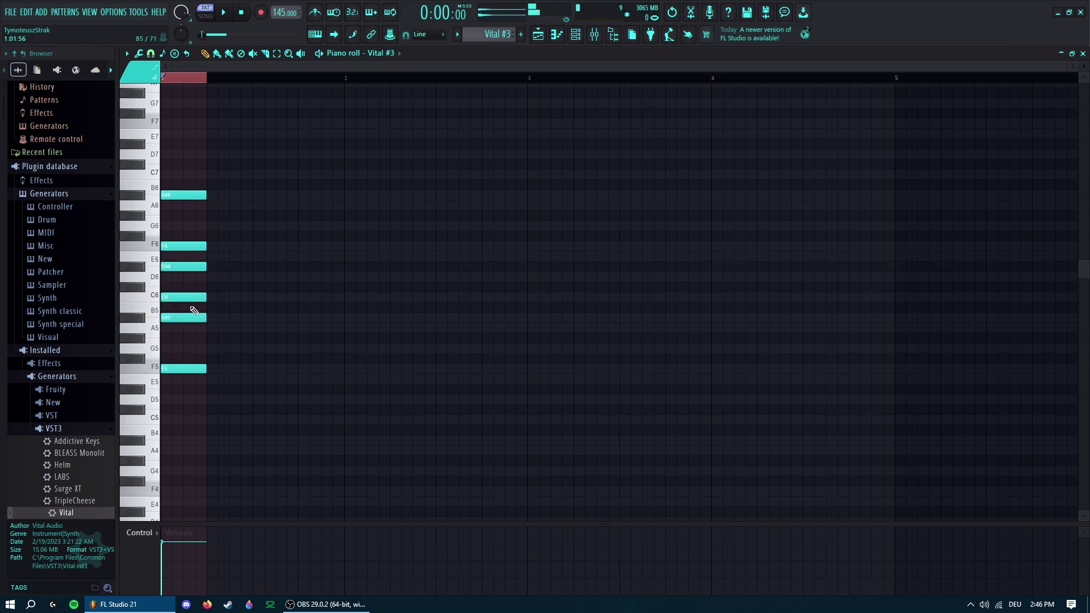
left_click(537, 36)
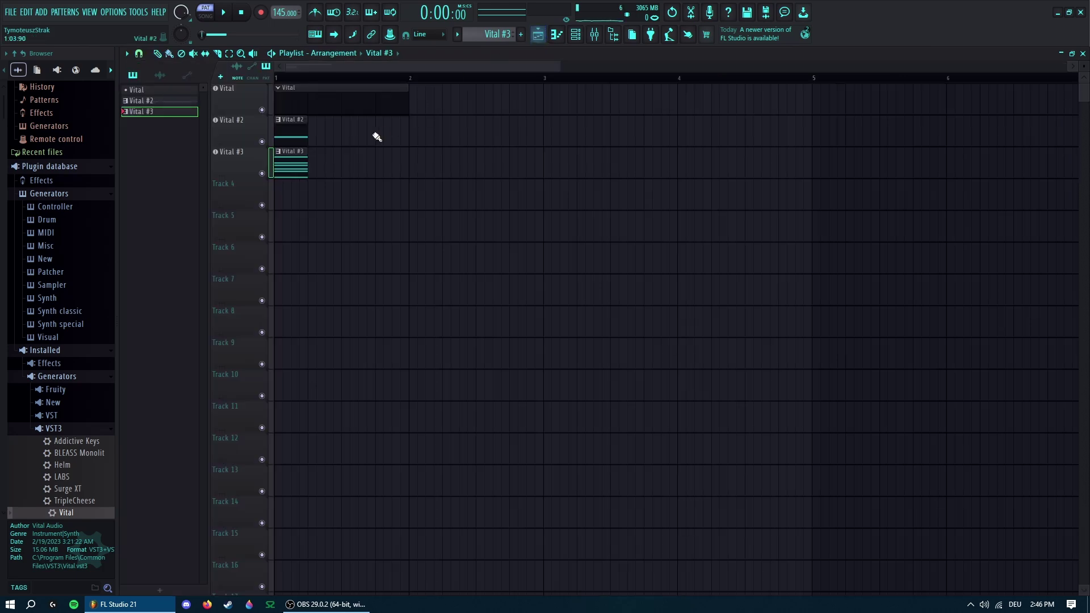
- Try transposing the whole Vital #3 chord up one octave in its piano roll
double_click(284, 166)
key("ctrl+a")
left_click_drag(178, 197, 180, 115)
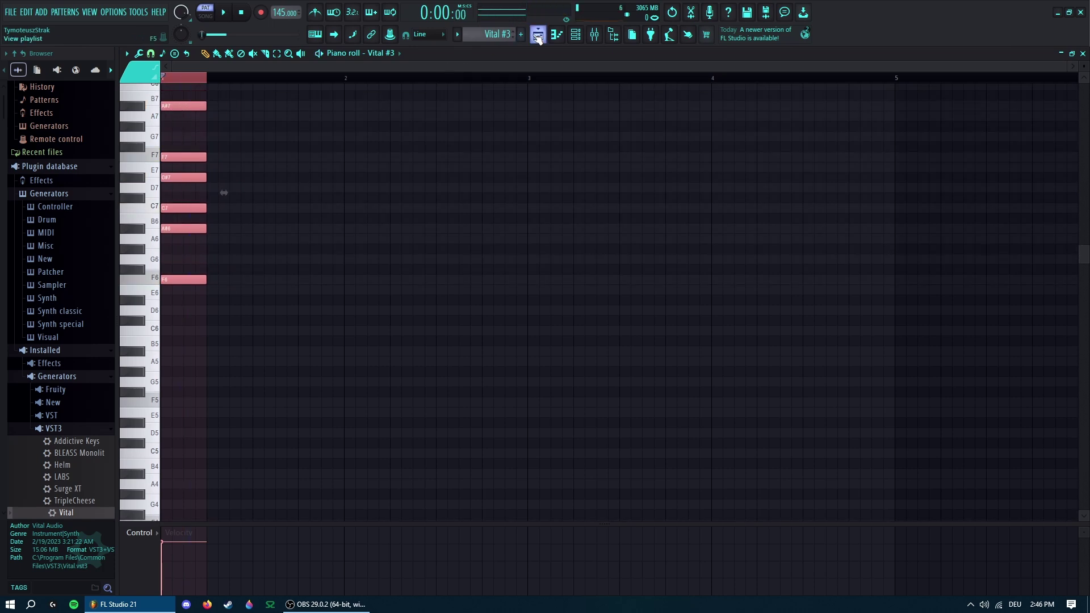
left_click(538, 35)
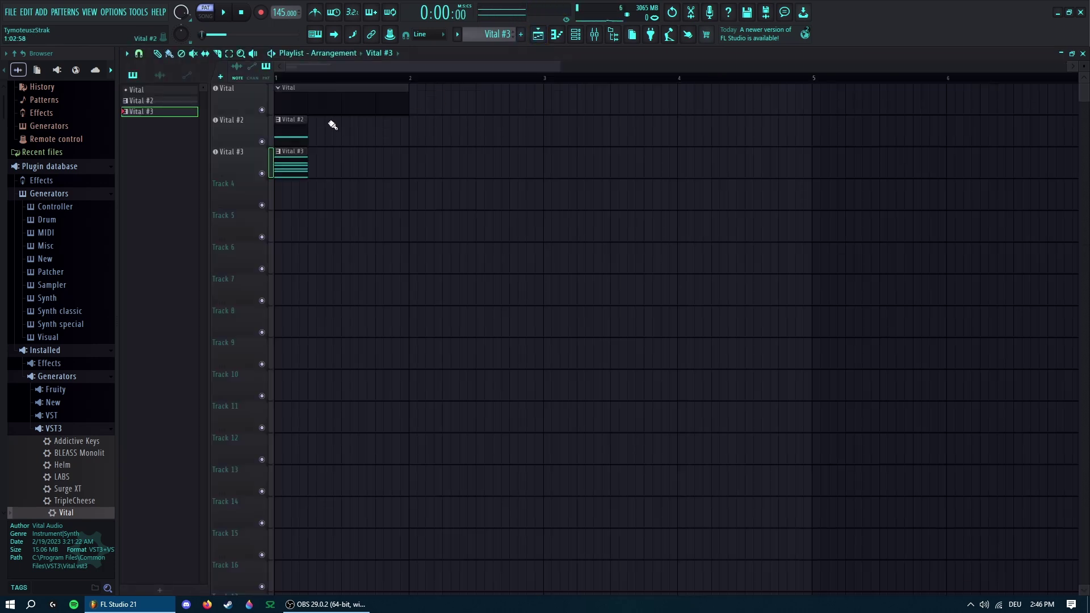
- Switch playback from pattern mode to song mode with the playlist in view
key("F9")
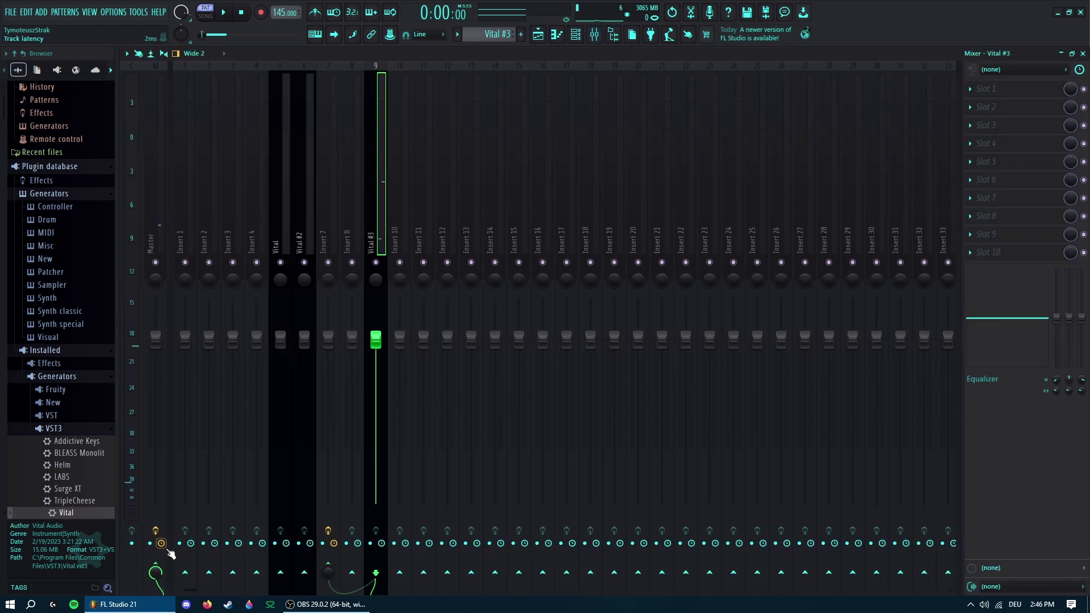
key("F5")
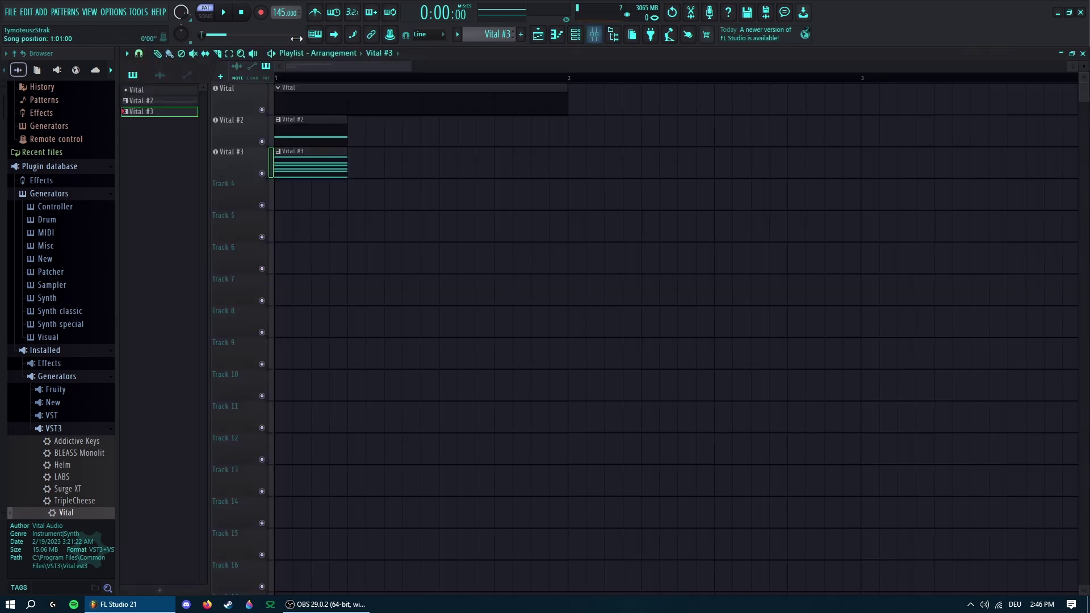
left_click(207, 16)
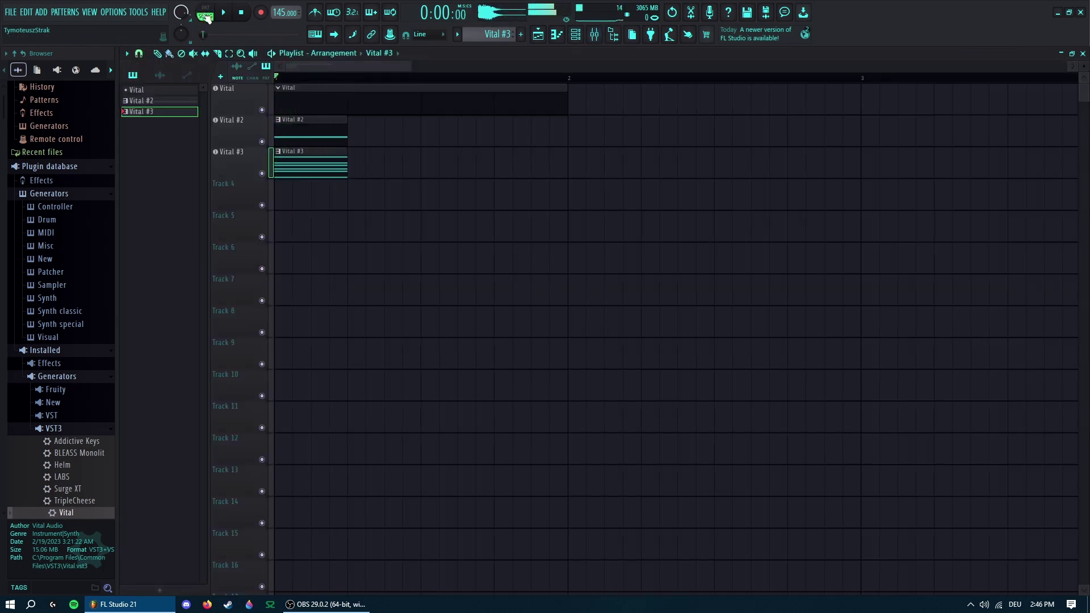
- Transpose the Vital #3 chord back down one octave and play it
double_click(305, 152)
left_click_drag(212, 356, 141, 244)
key("space")
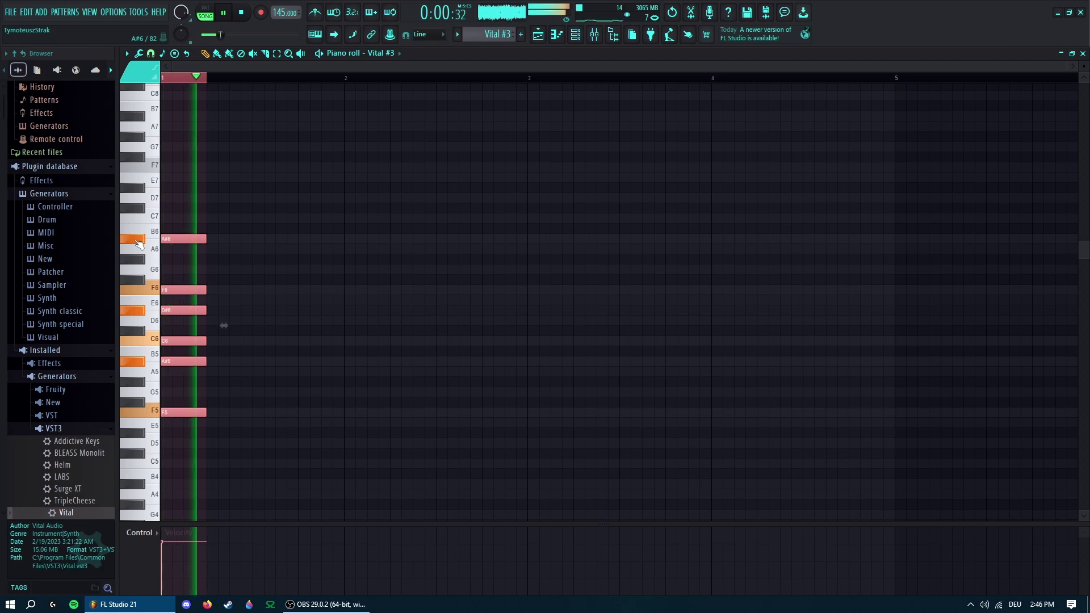
- Play the arrangement from the playlist to audition the vocoded chord
left_click(538, 34)
key("space")
scroll(212, 120, "up", 2)
key("space")
key("space")
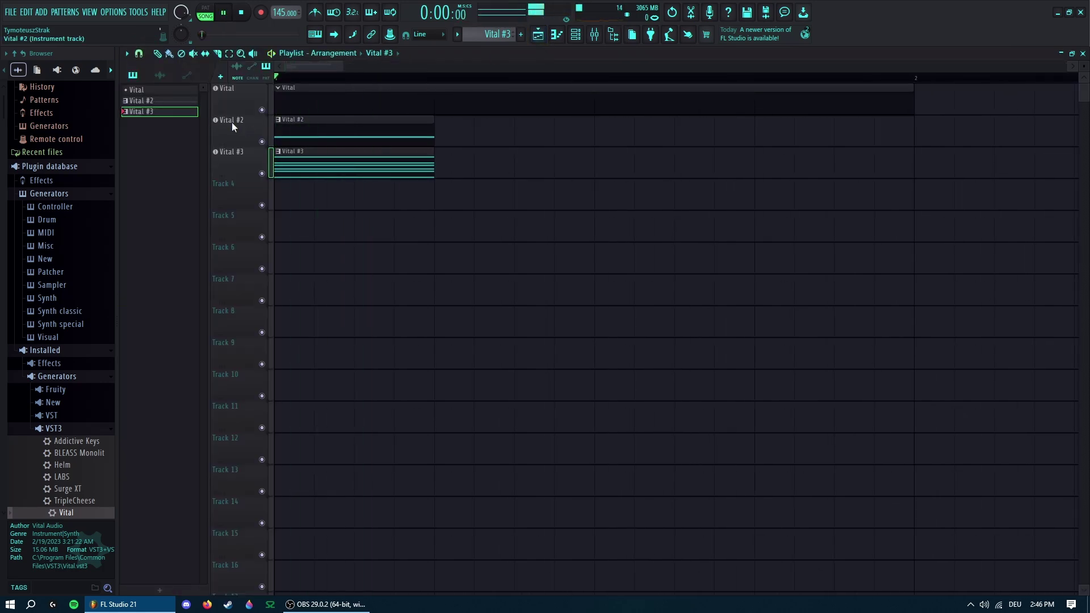
- Draw an F2 note one beat long at the start of the first Vital's piano roll
double_click(299, 103)
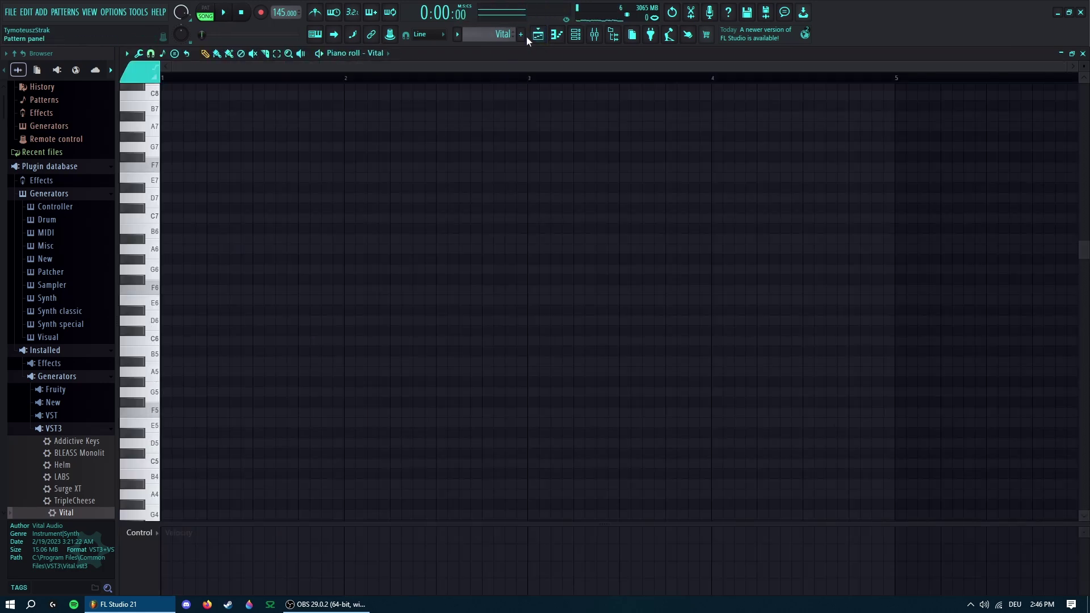
left_click(538, 34)
left_click(240, 91)
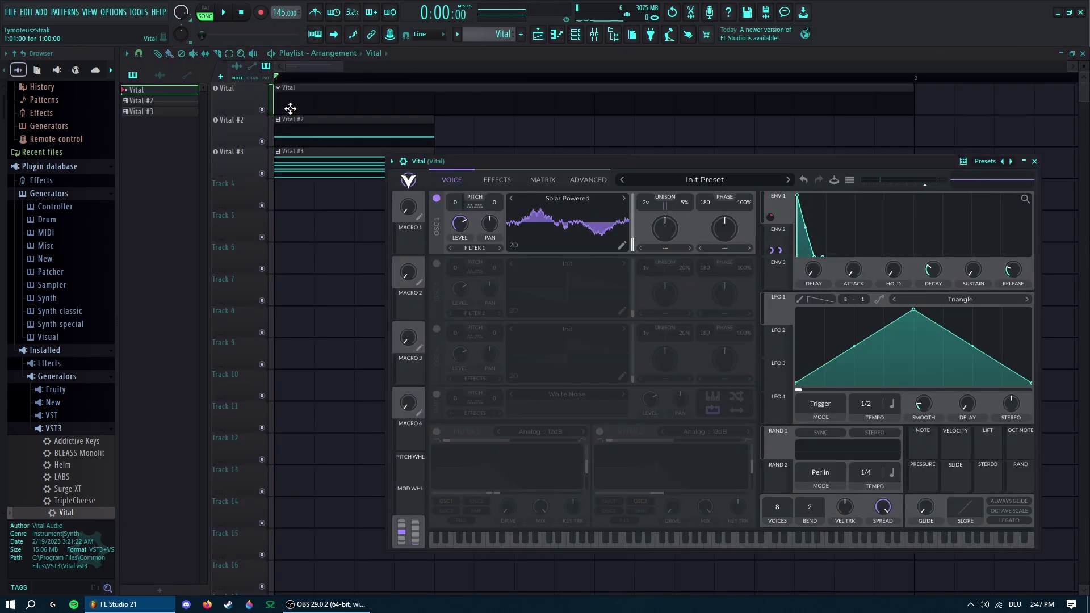
double_click(360, 88)
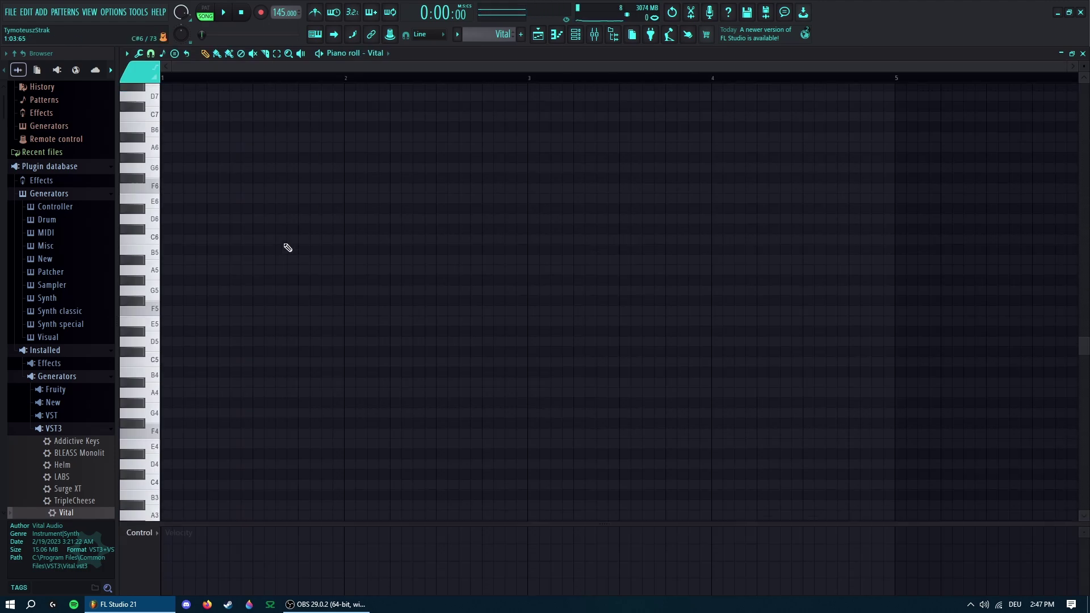
scroll(278, 261, "down", 5)
left_click(171, 474)
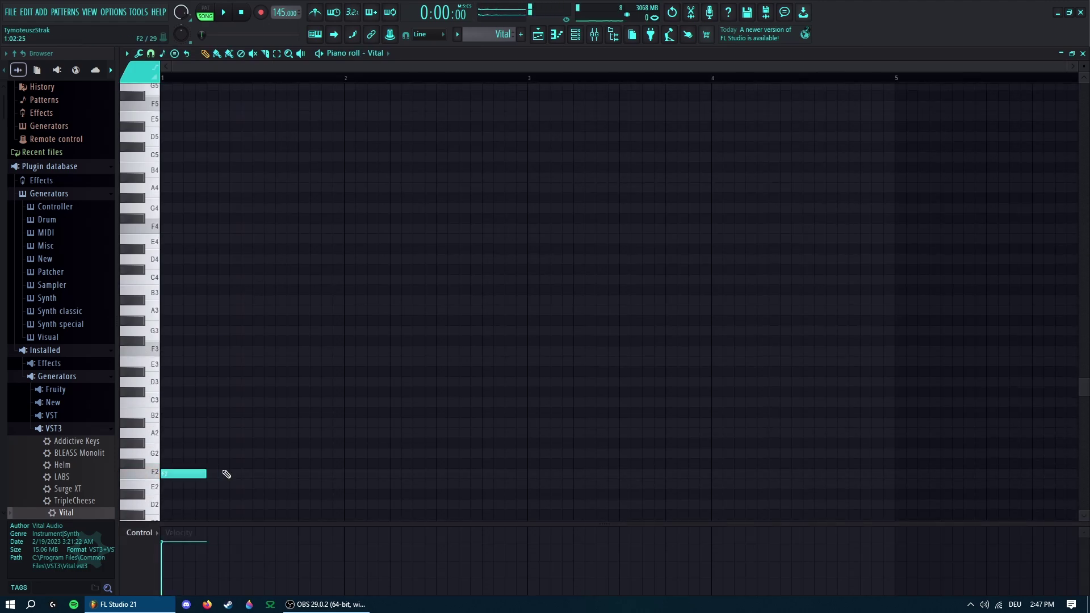
key("space")
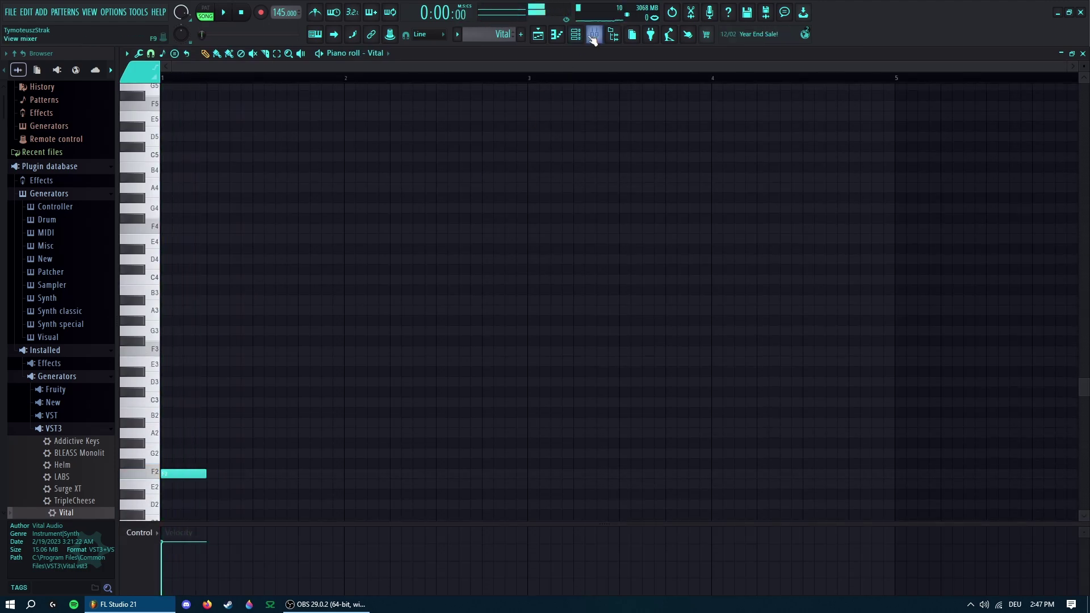
left_click(593, 35)
left_click(538, 34)
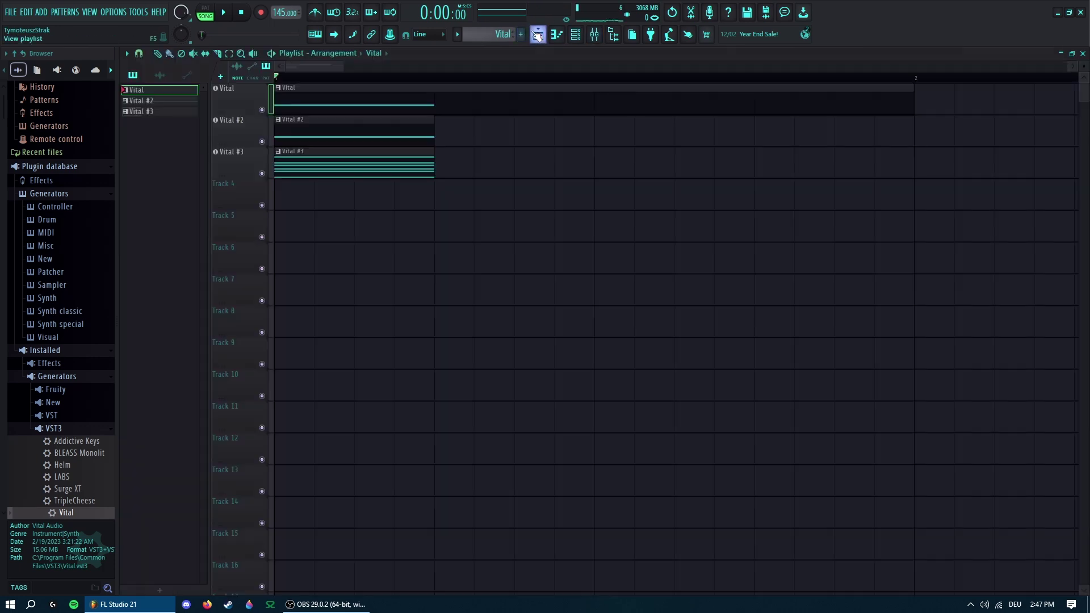
- Open the first Vital instrument and play the arrangement to hear all three tracks together
left_click(246, 94)
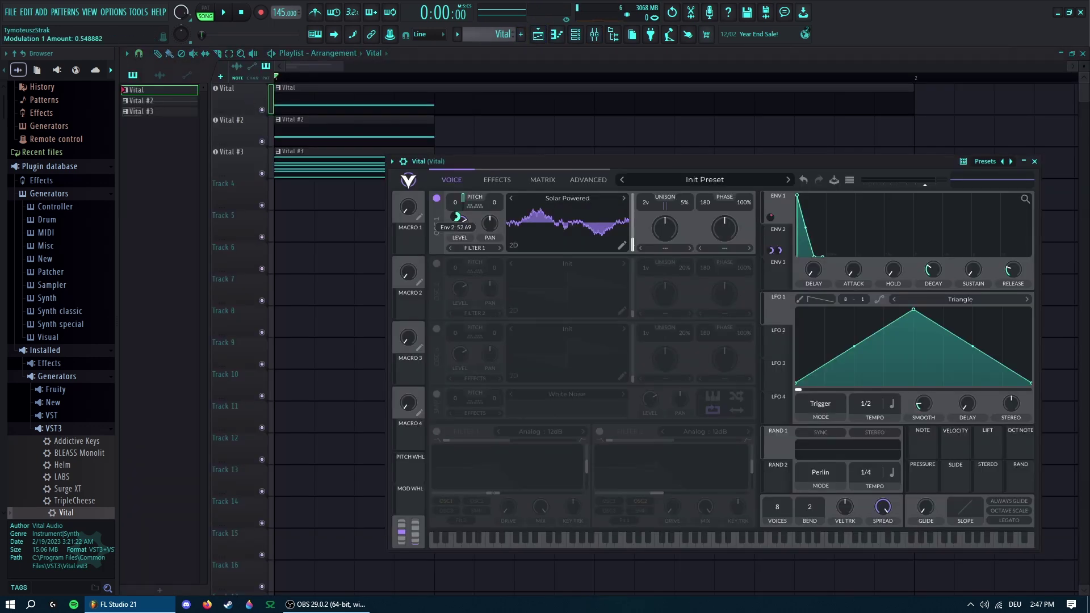
left_click(226, 12)
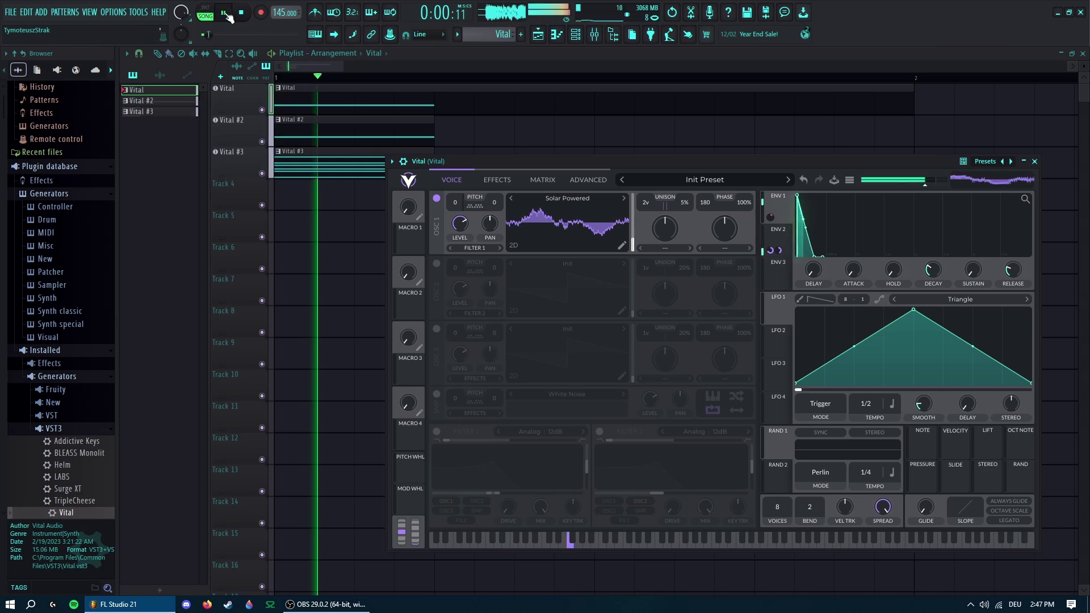
left_click(225, 12)
left_click(238, 12)
- Audition the soloed Vital stab with the Flange Sqrowl wavetable, restarting playback several times
left_click(226, 11)
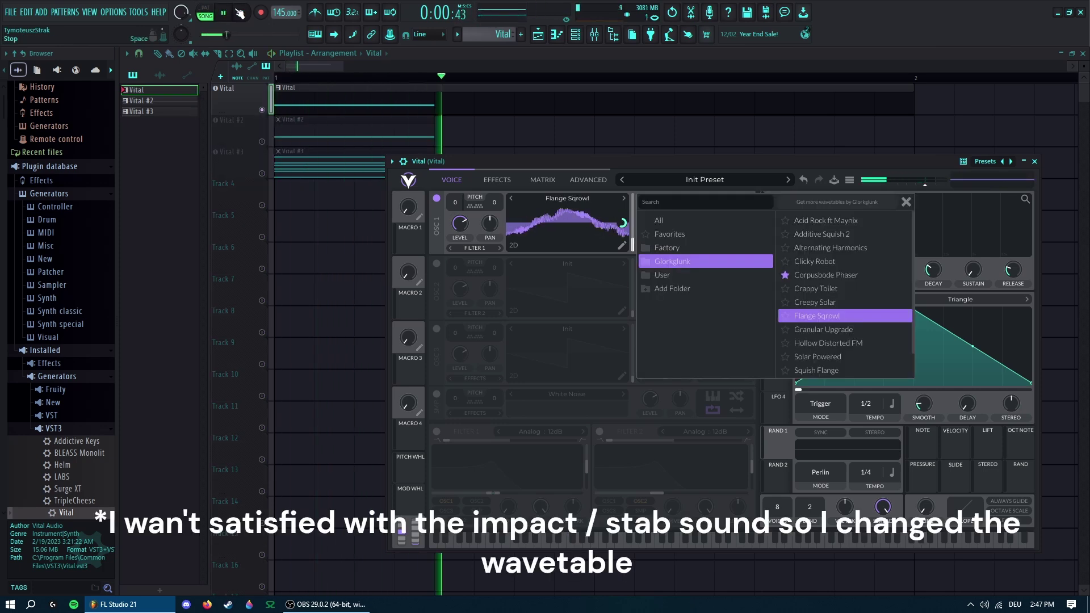
left_click(243, 13)
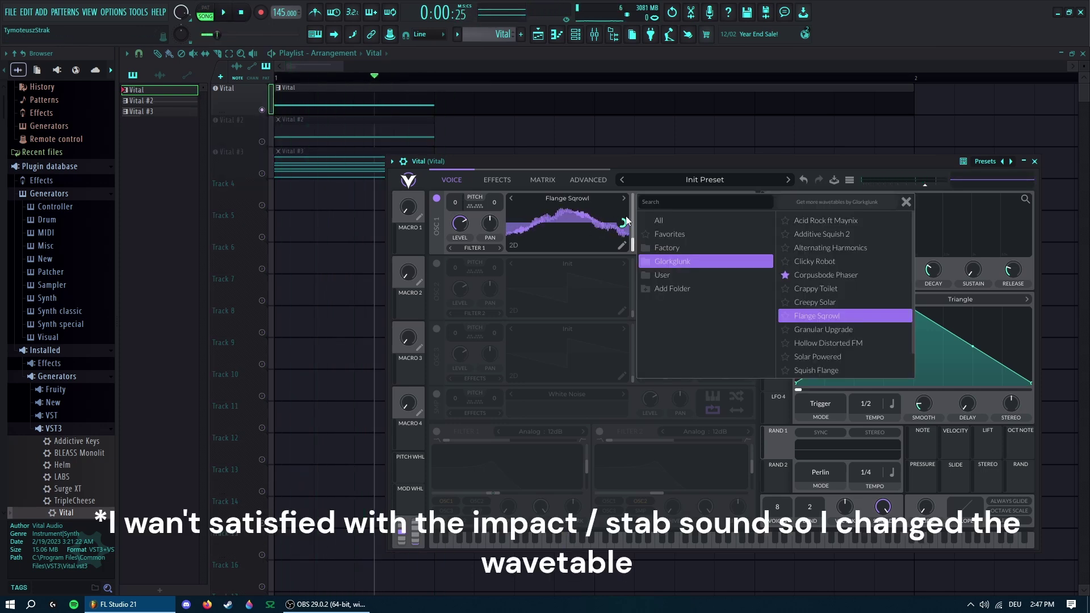
left_click(224, 12)
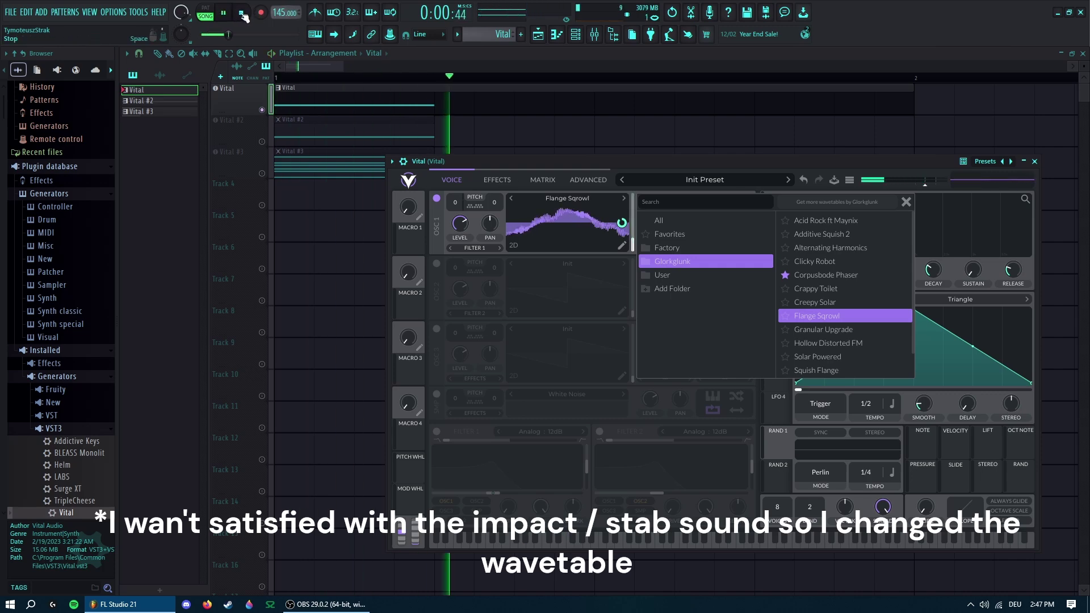
left_click(238, 13)
left_click(462, 215)
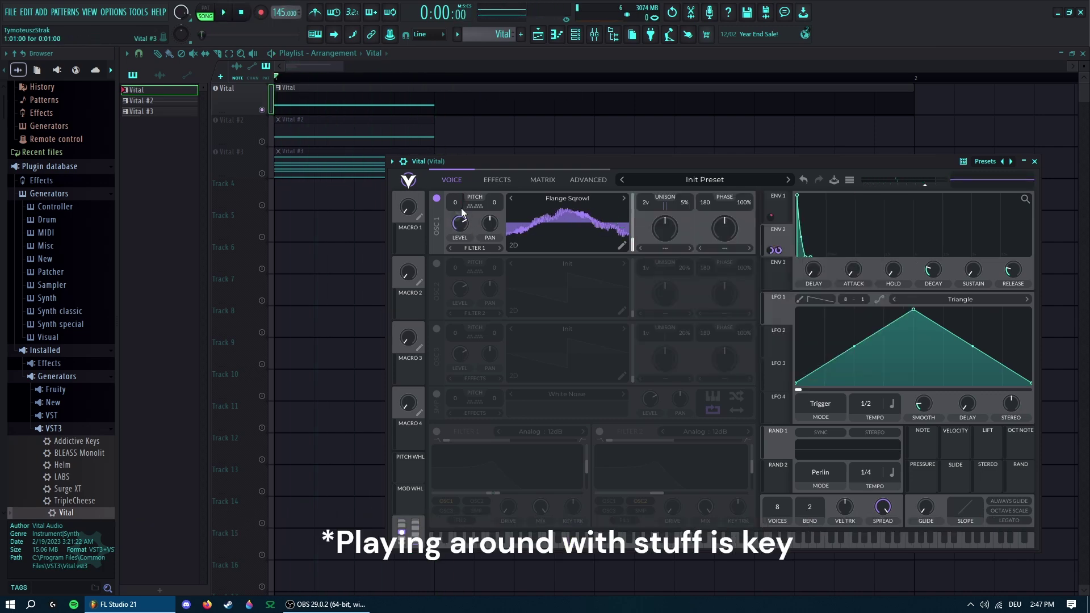
left_click(227, 12)
left_click(241, 13)
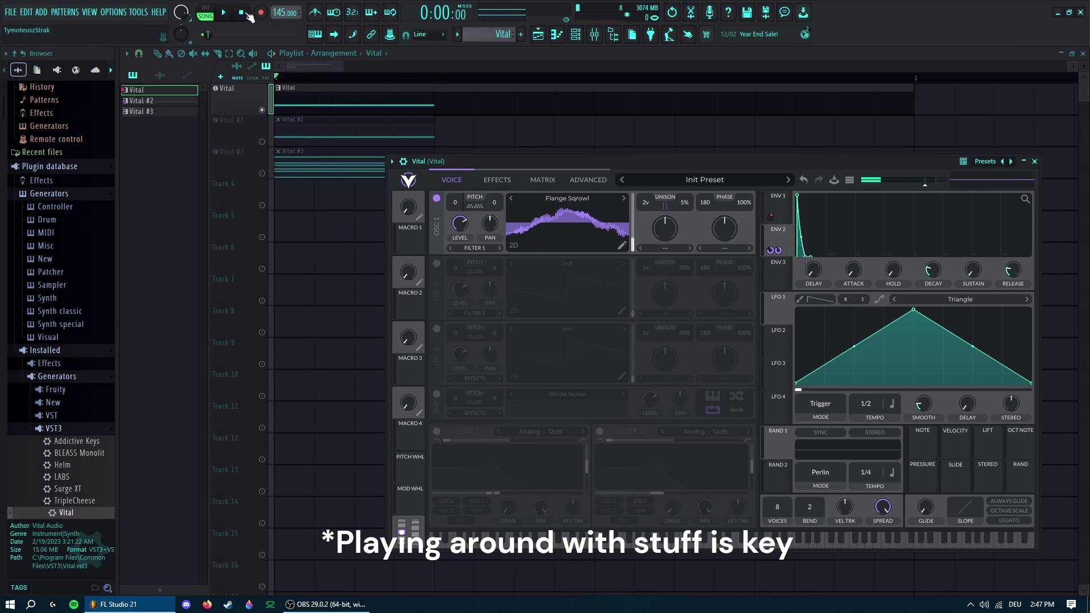
left_click(227, 13)
left_click(240, 13)
- Unsolo the first Vital playlist track so all three Vital tracks are active
right_click(262, 110)
right_click(262, 113)
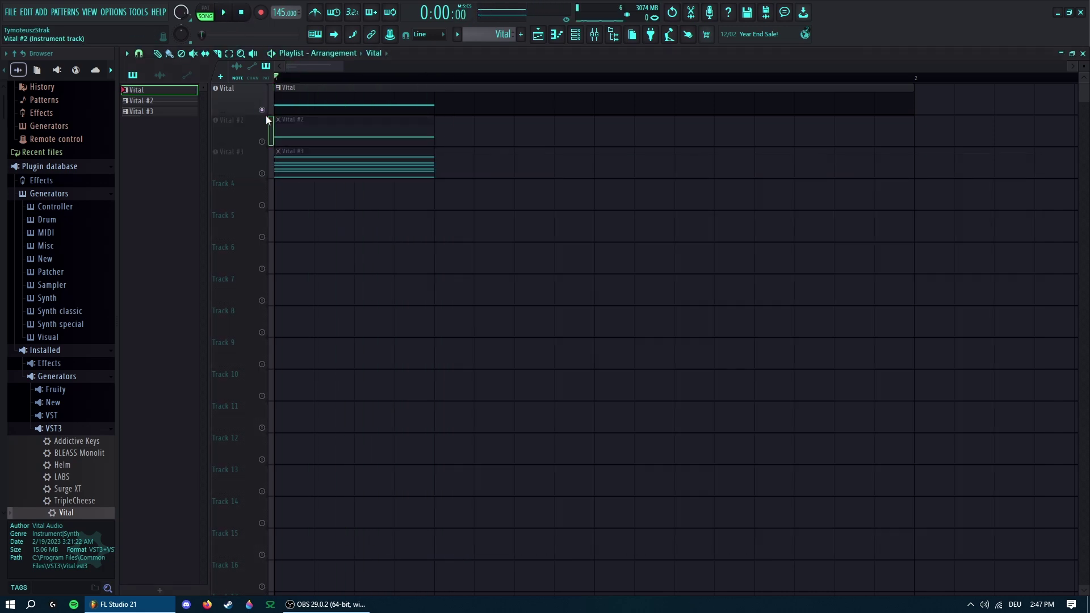
right_click(266, 115)
right_click(263, 109)
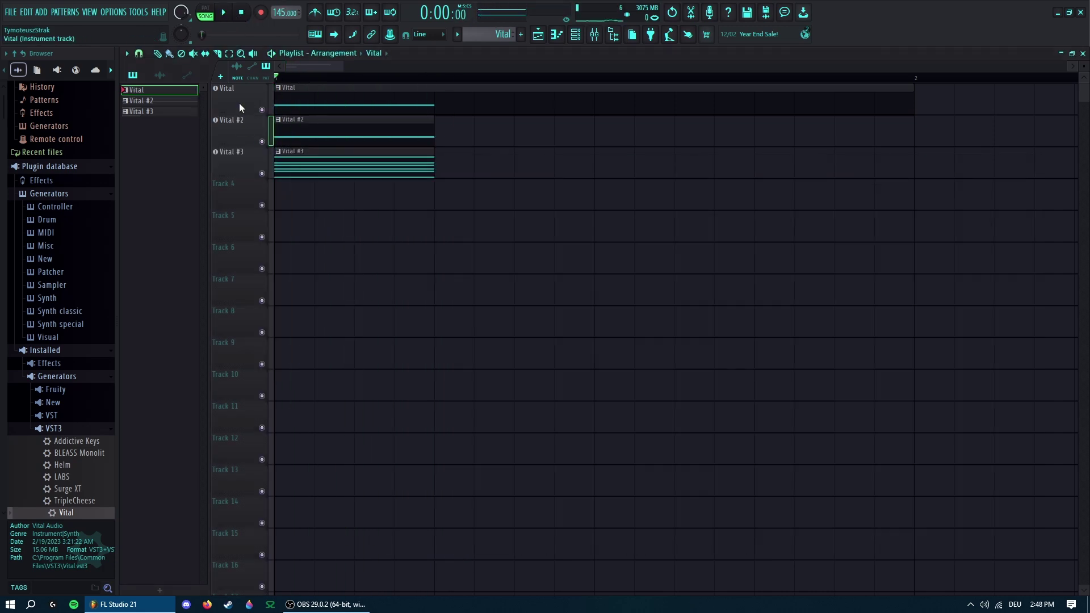
- Open Vocodex on mixer Insert 7, set its band count to 100, and audition the arrangement
left_click(595, 34)
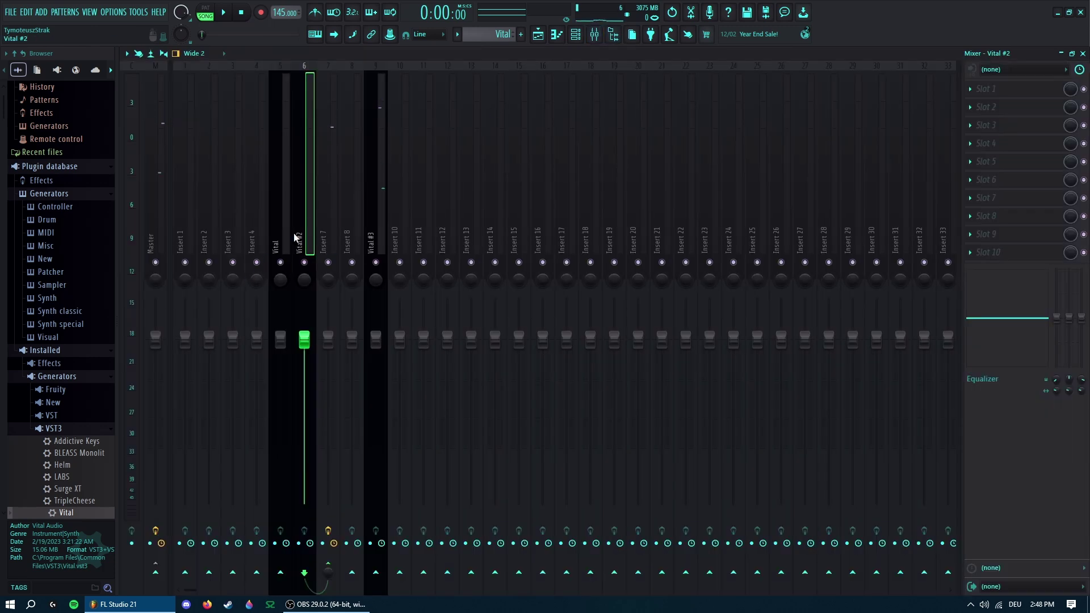
left_click(329, 223)
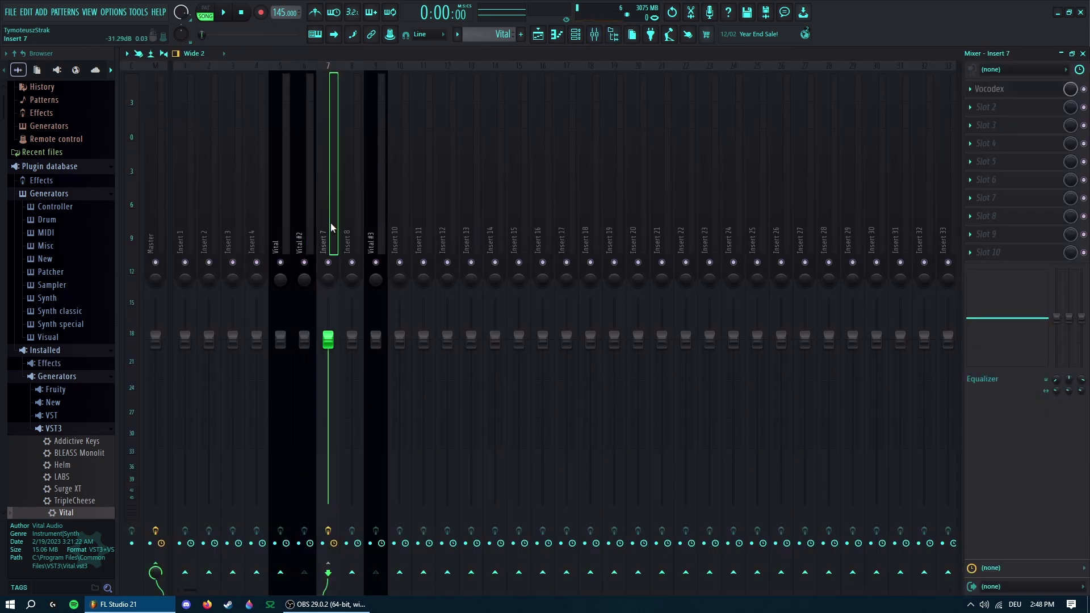
left_click(1016, 90)
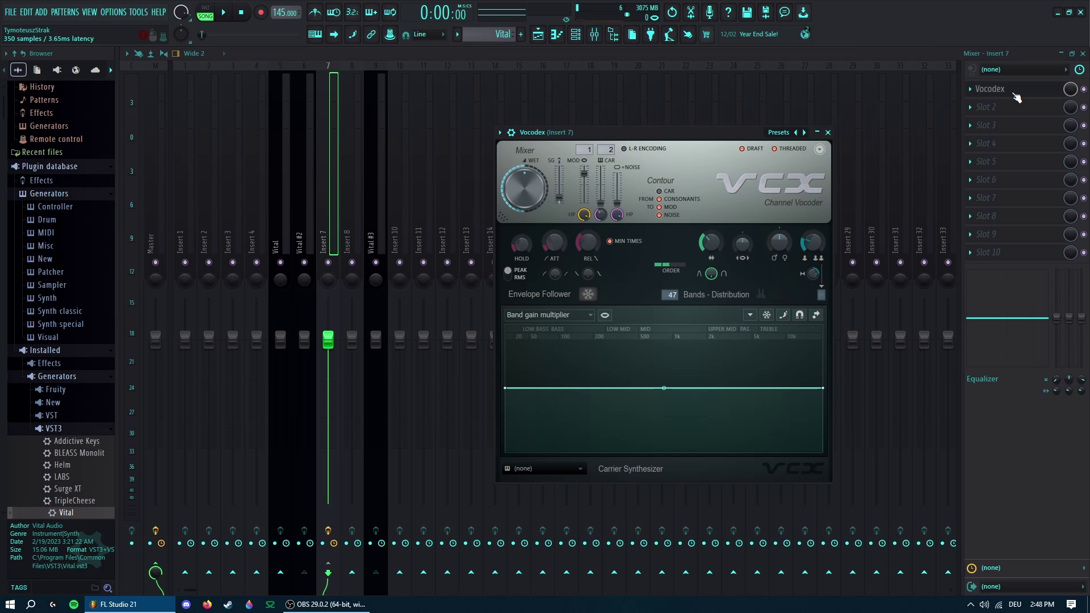
left_click_drag(743, 129, 686, 108)
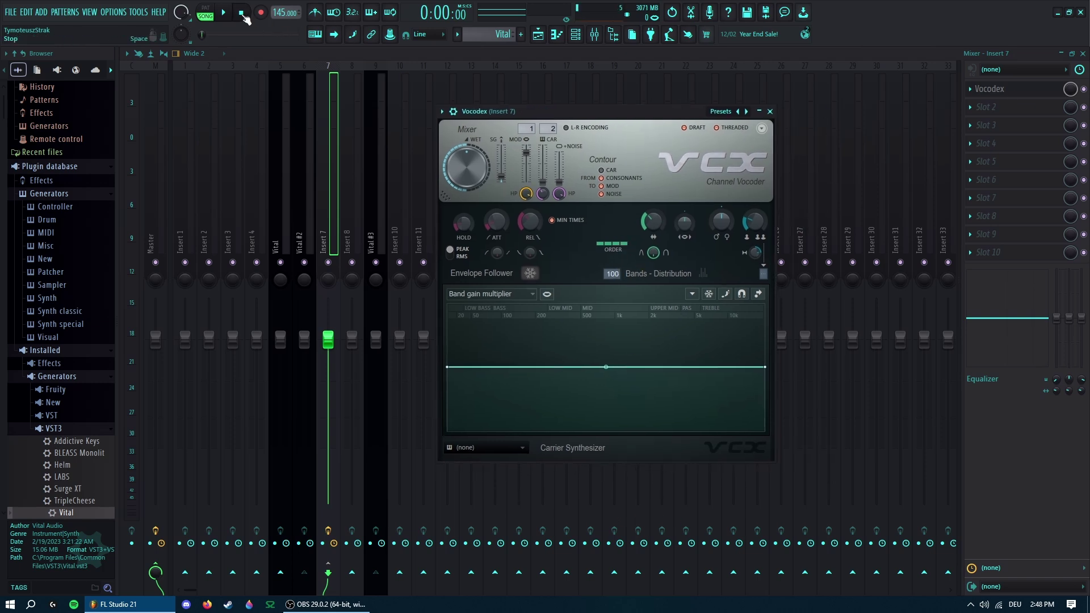
left_click(223, 13)
left_click(241, 12)
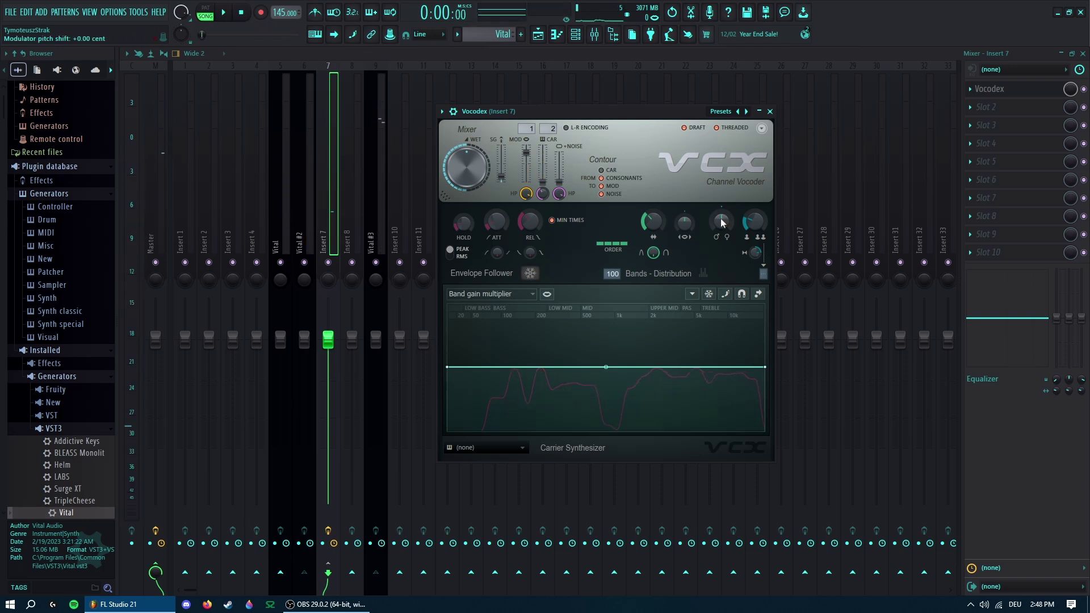
- Create an automation clip for Vocodex's modulator pitch shift and trim it to one beat on playlist Track 4
left_click_drag(721, 222, 721, 239)
right_click(720, 220)
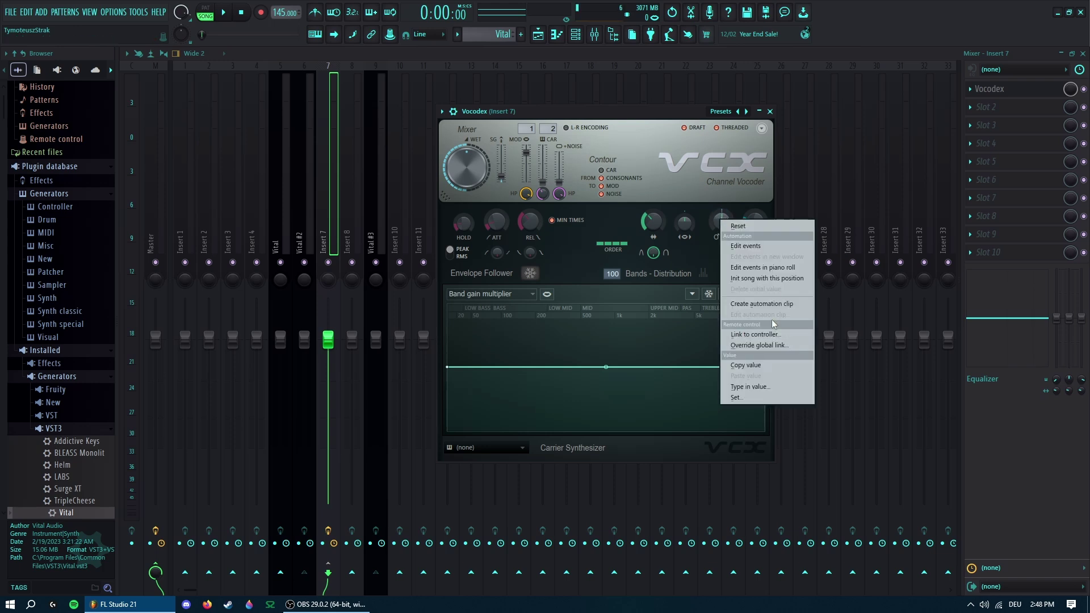
left_click(760, 303)
left_click(564, 104)
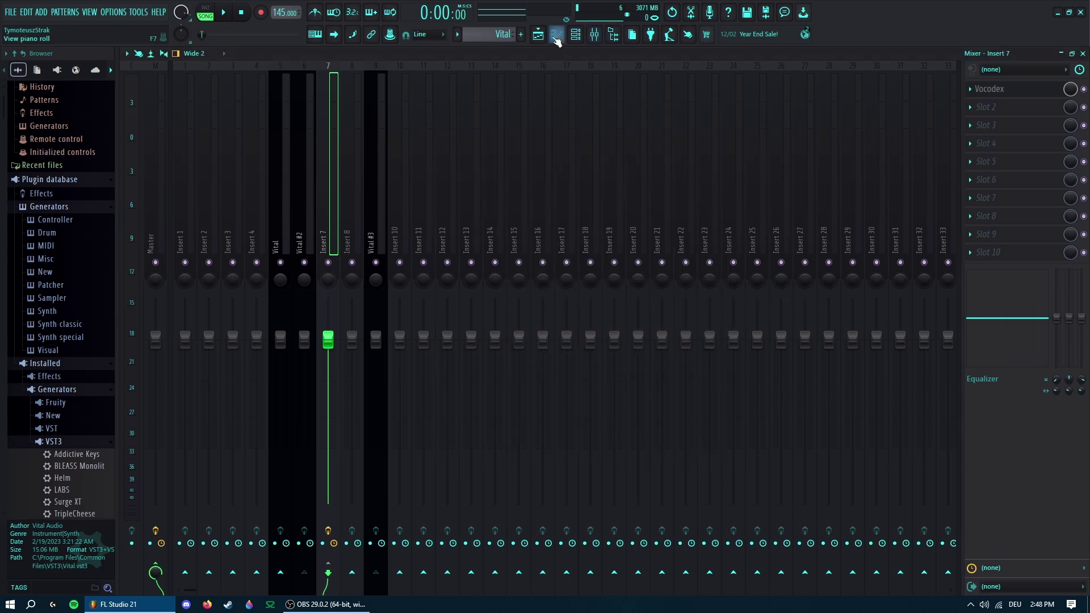
left_click(537, 34)
left_click_drag(568, 202, 337, 217)
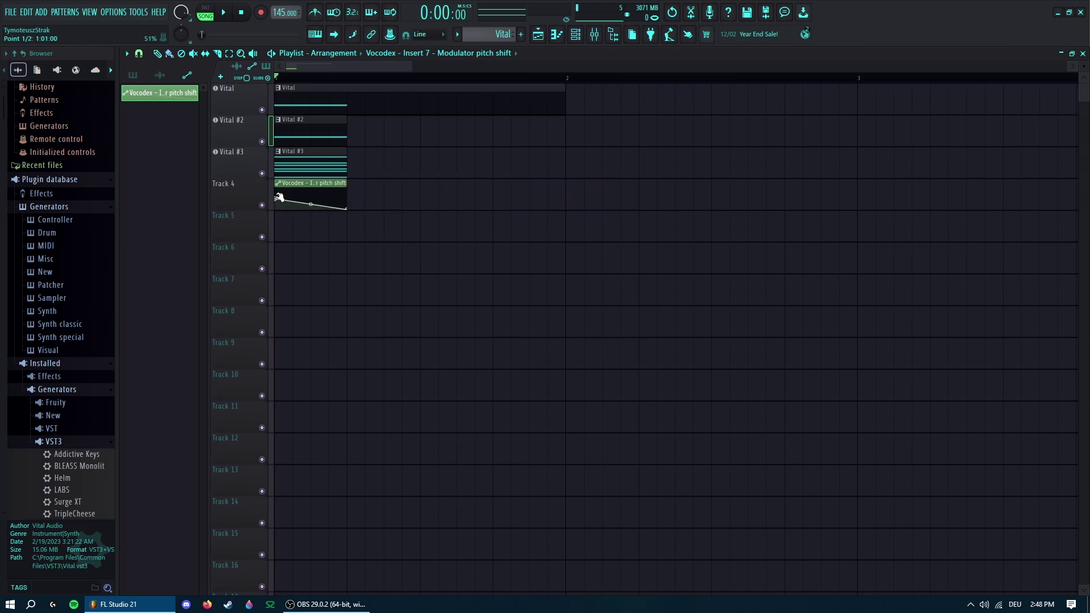
- Bend the modulator pitch shift automation into a curve that falls quickly at the start, and audition it
left_click(223, 11)
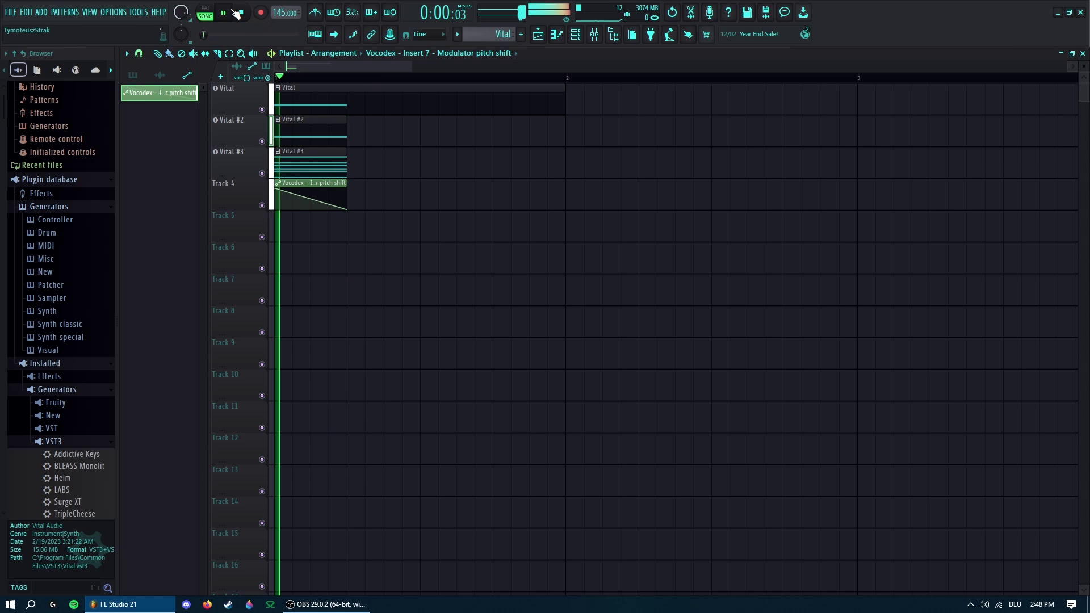
left_click(241, 12)
left_click_drag(347, 208, 311, 206)
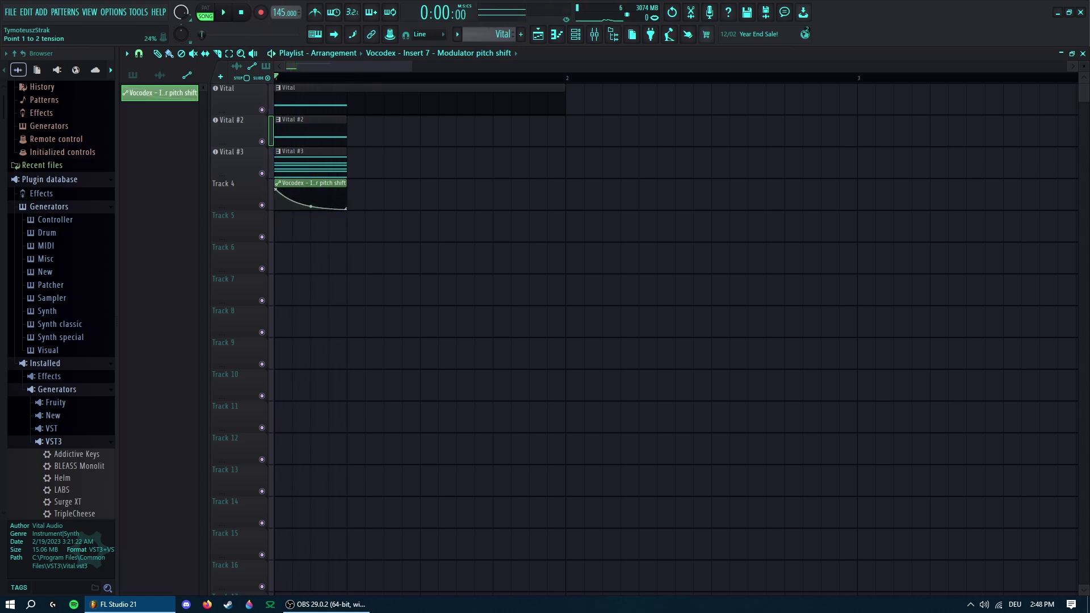
left_click(233, 12)
left_click(242, 13)
- Raise the end point of the pitch shift automation slightly and replay the stab
left_click_drag(347, 209, 350, 201)
left_click(228, 13)
left_click(239, 14)
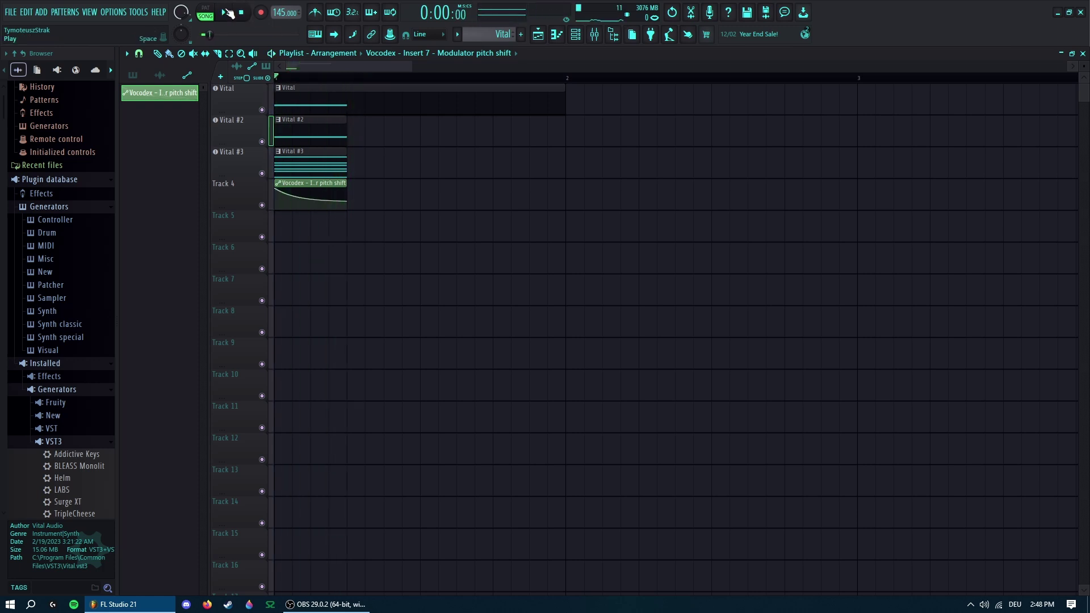
left_click(228, 13)
left_click(239, 13)
- Trim the first Vital clip to one beat and duplicate the three Vital clips directly after the originals
scroll(269, 211, "up", 3)
scroll(269, 213, "down", 2)
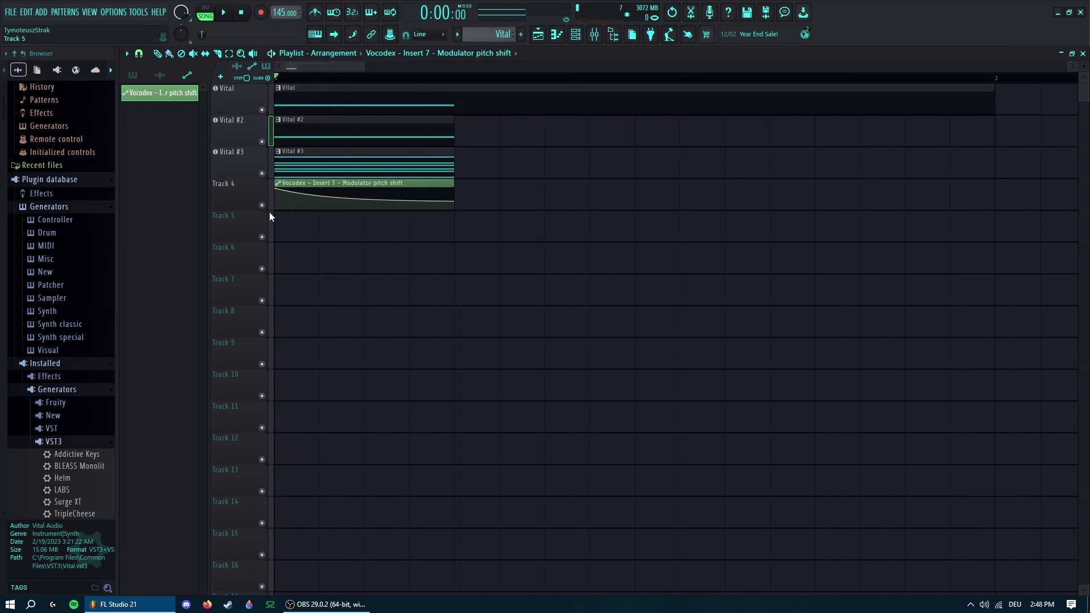
left_click_drag(740, 98, 391, 103)
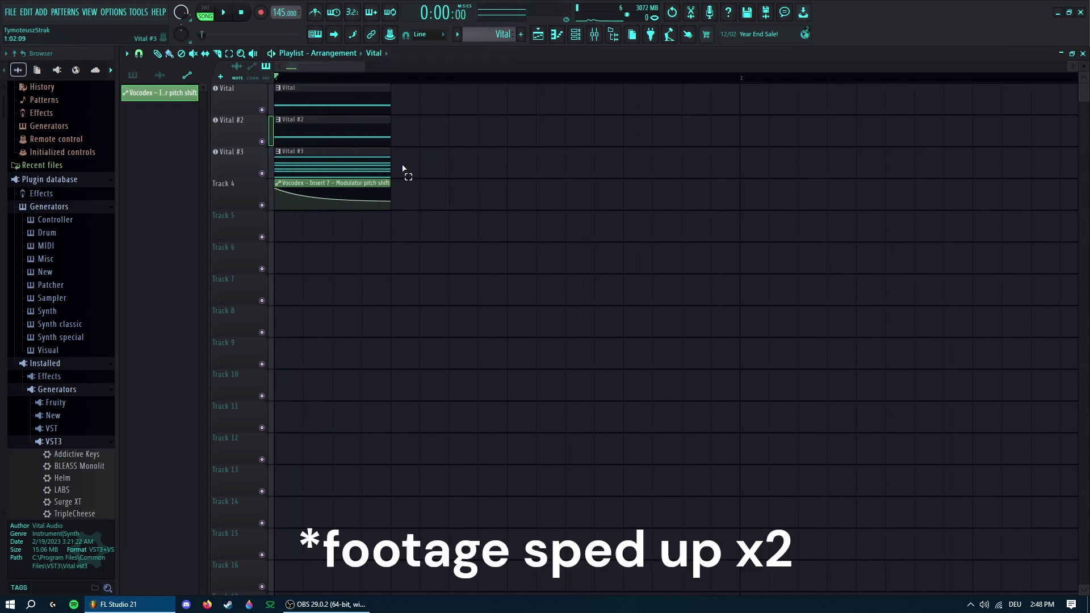
left_click_drag(403, 169, 389, 97)
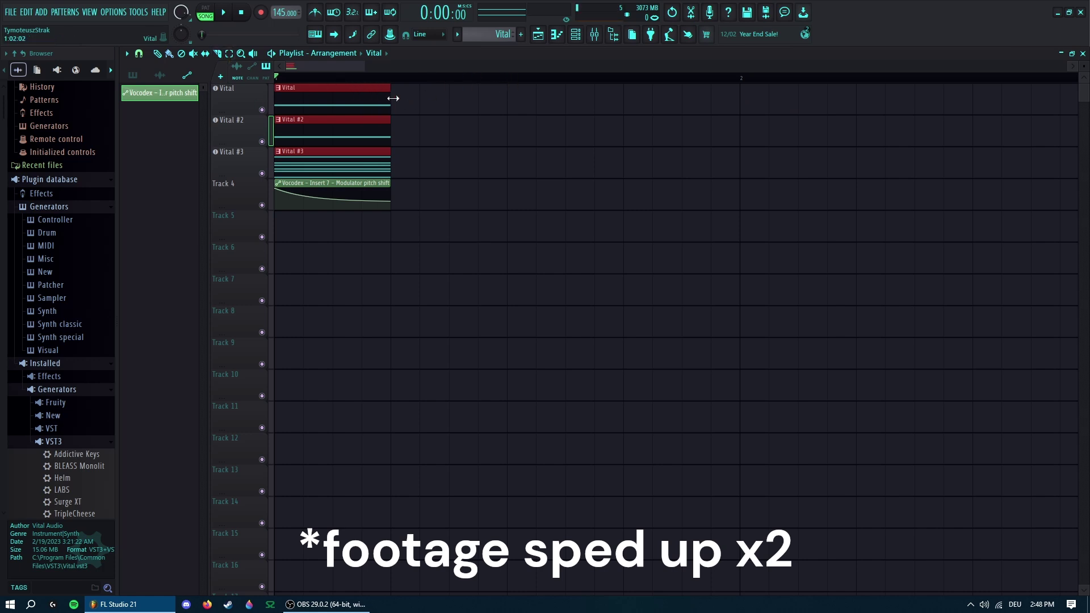
scroll(340, 194, "down", 2)
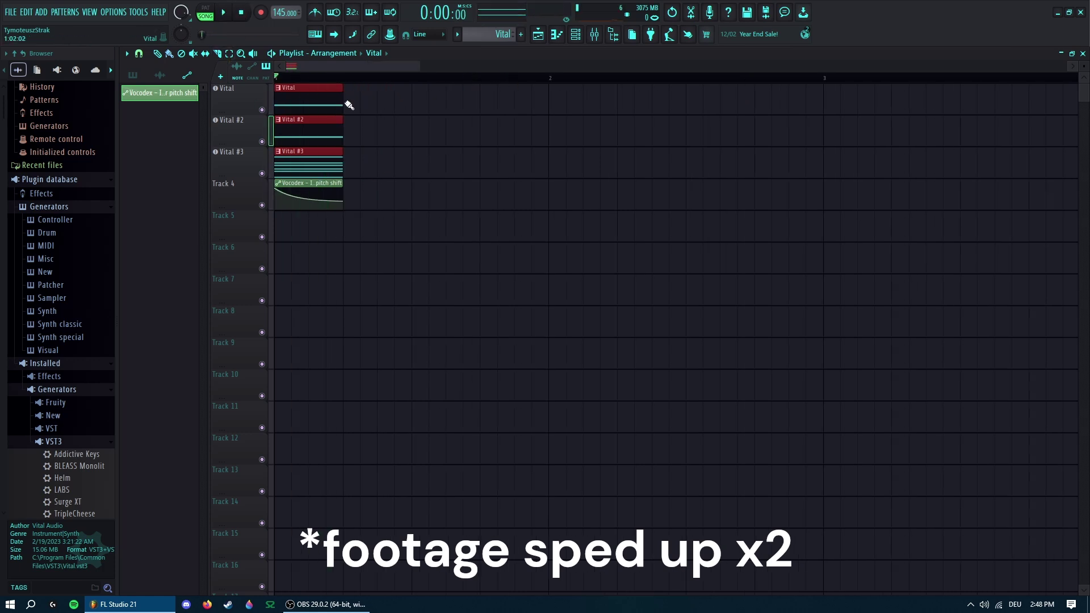
key("ctrl+b")
- Extend the pitch shift automation clip over the duplicated stab and add a rising curve across it
left_click_drag(347, 77, 291, 77)
left_click_drag(341, 183, 410, 183)
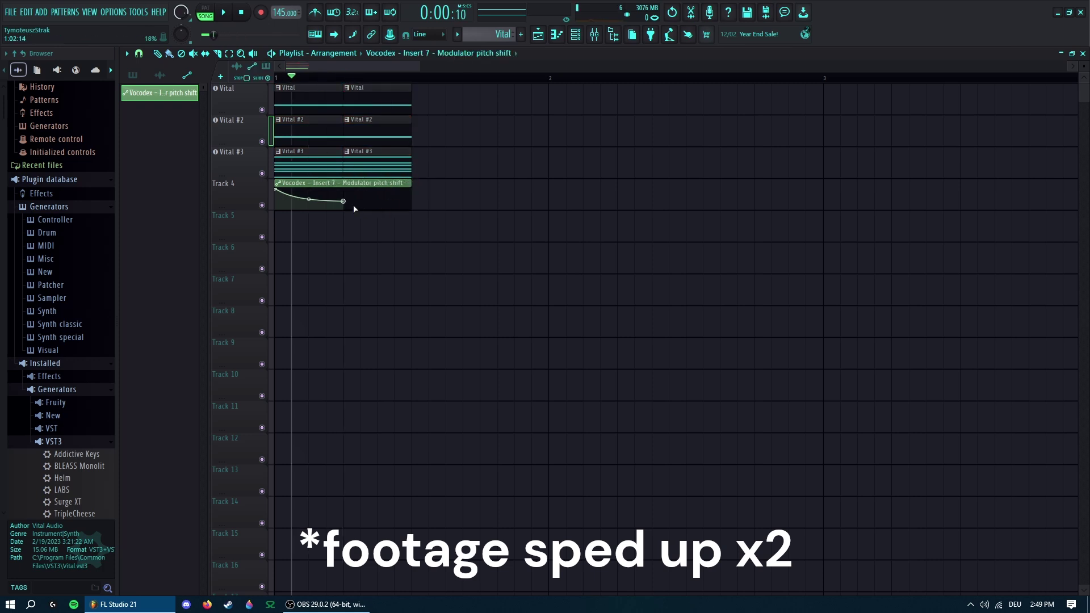
left_click(410, 190)
- Audition both stabs and shorten all six Vital clips to about three quarters of a beat
key("space")
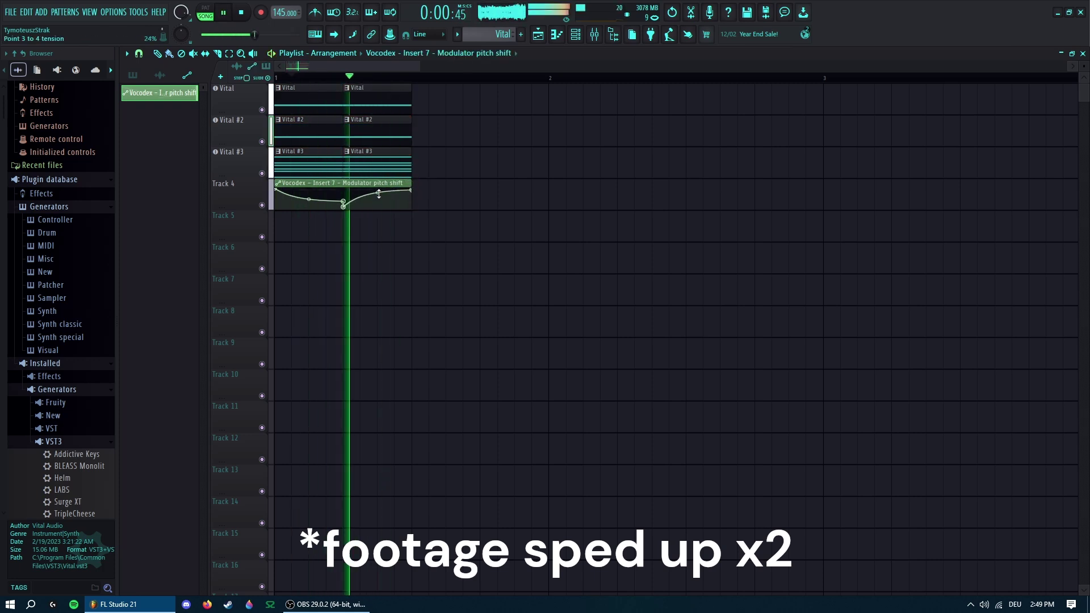
key("space")
key("ctrl+a")
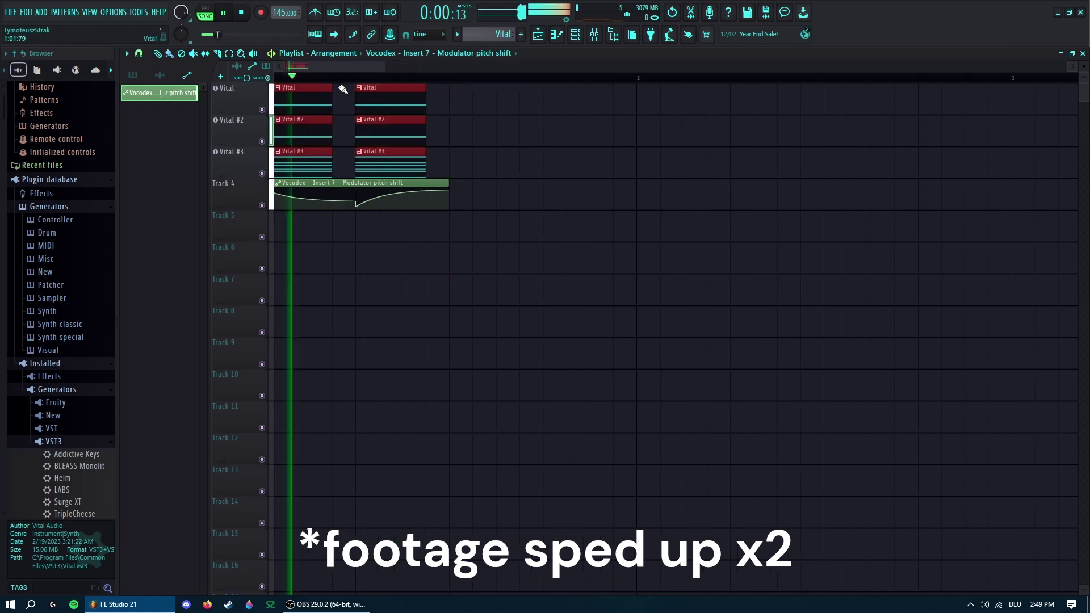
- Move the Vital #3 mixer track next to Vital #2, ahead of the Vocodex insert
left_click(594, 34)
left_click(285, 206)
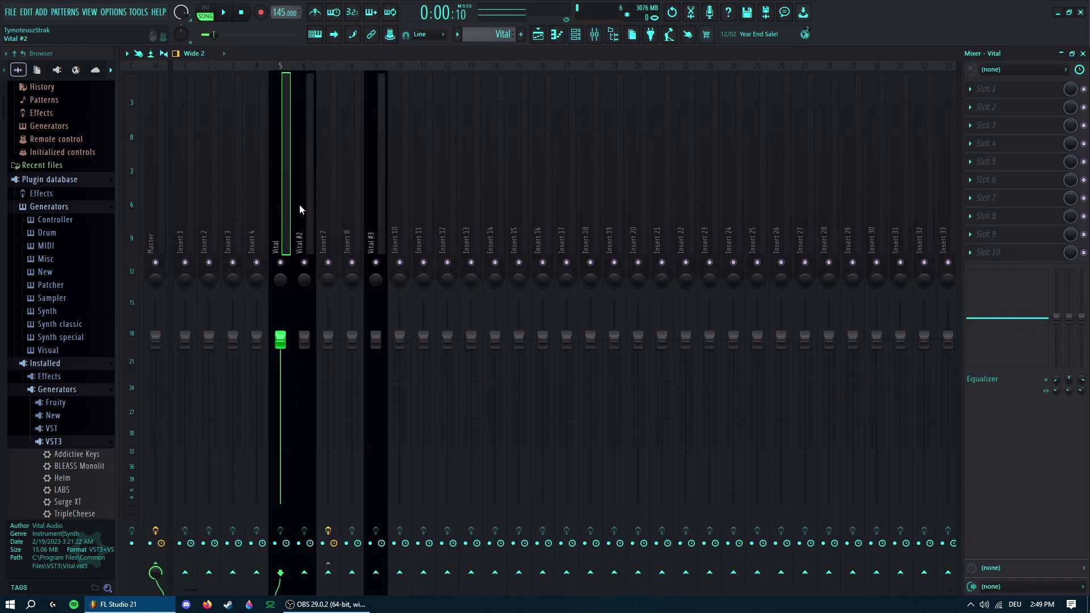
left_click(311, 199)
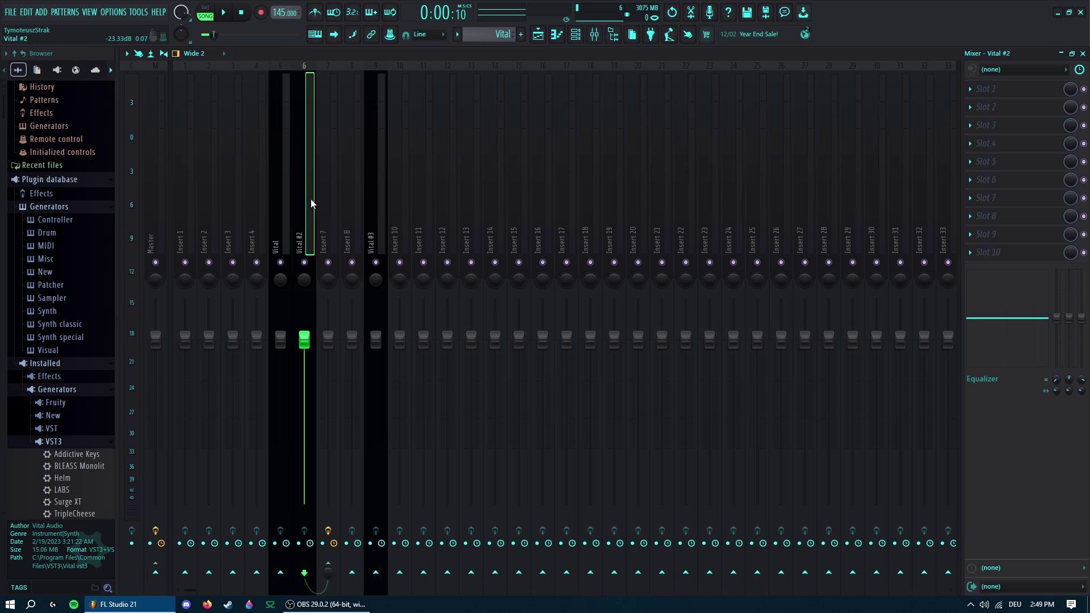
left_click(290, 191)
left_click(304, 190)
left_click(383, 203)
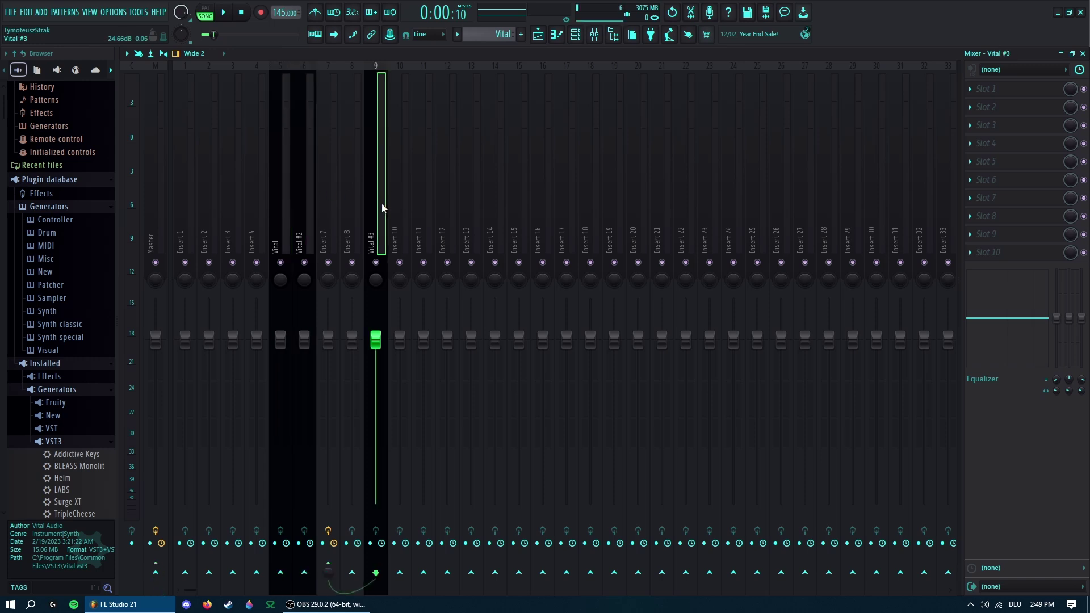
left_click_drag(382, 204, 328, 203)
- Route the first Vital mixer track and the Vocodex insert to Insert 1 instead of the Master
left_click(305, 180)
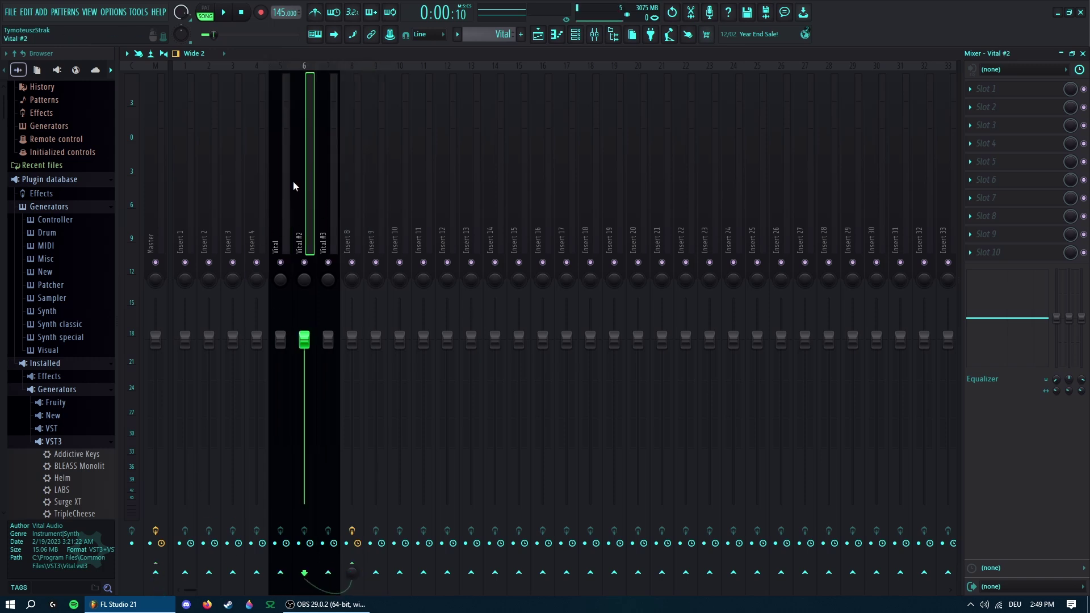
left_click(289, 187)
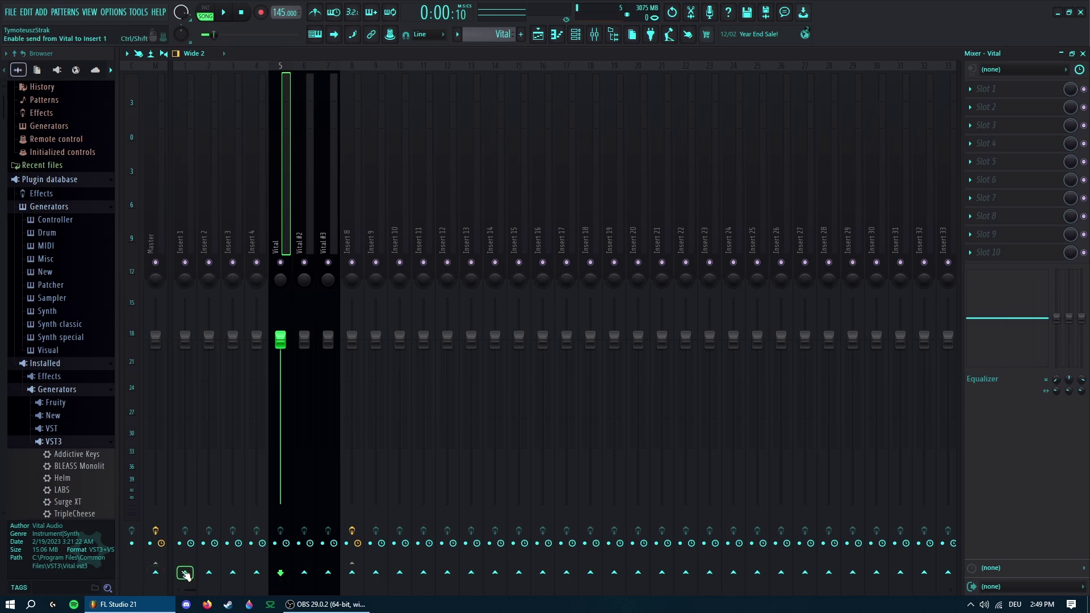
left_click(305, 230)
left_click(328, 222)
left_click(309, 220)
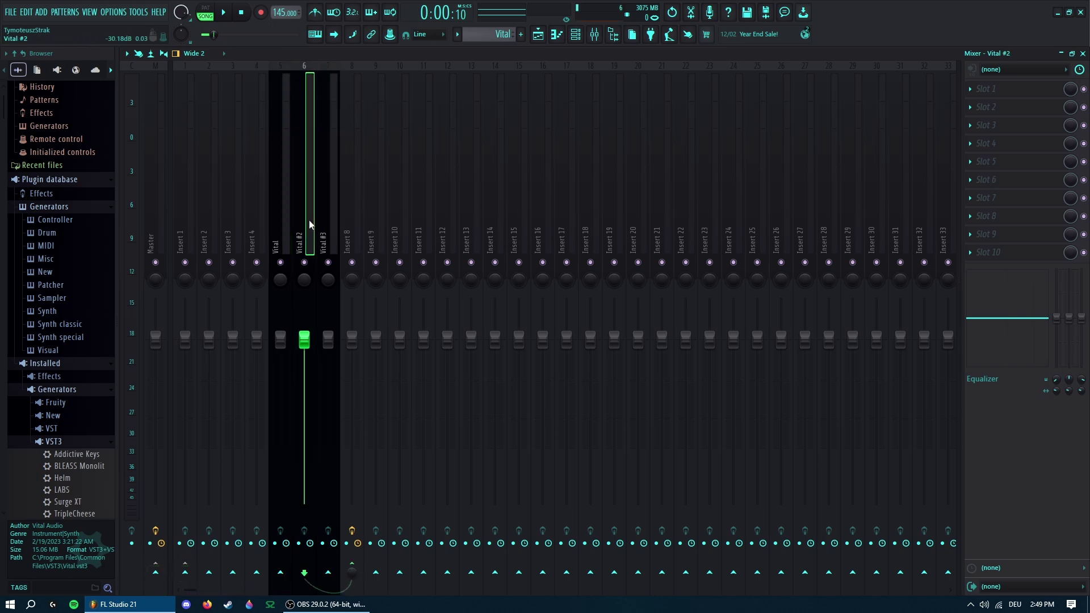
left_click(353, 216)
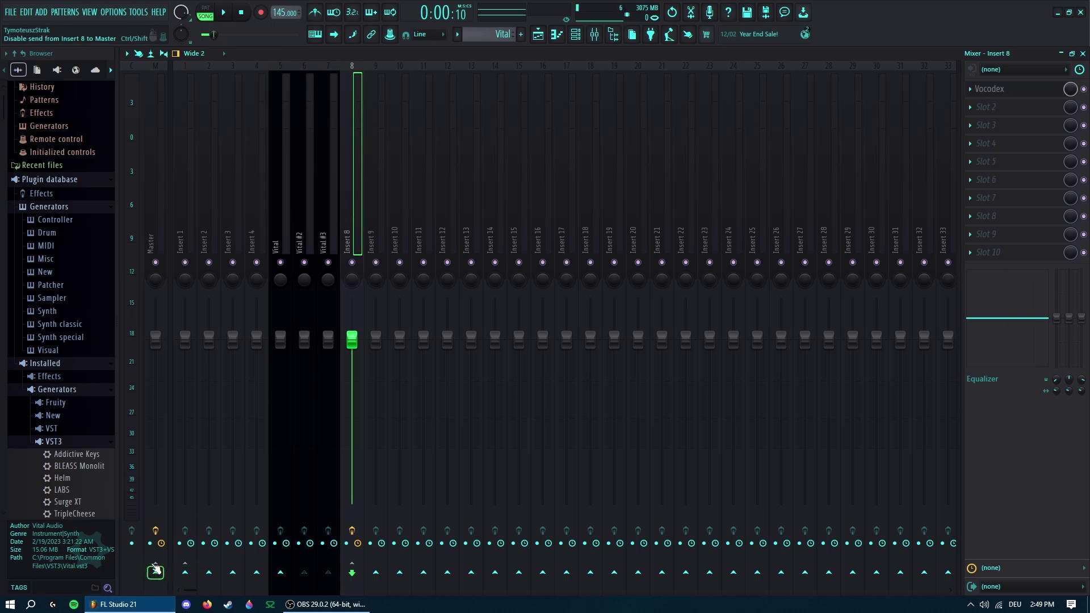
left_click(193, 574)
- Add a reverb effect to the first slot of Insert 1 and play the two stabs from the playlist
left_click(295, 222)
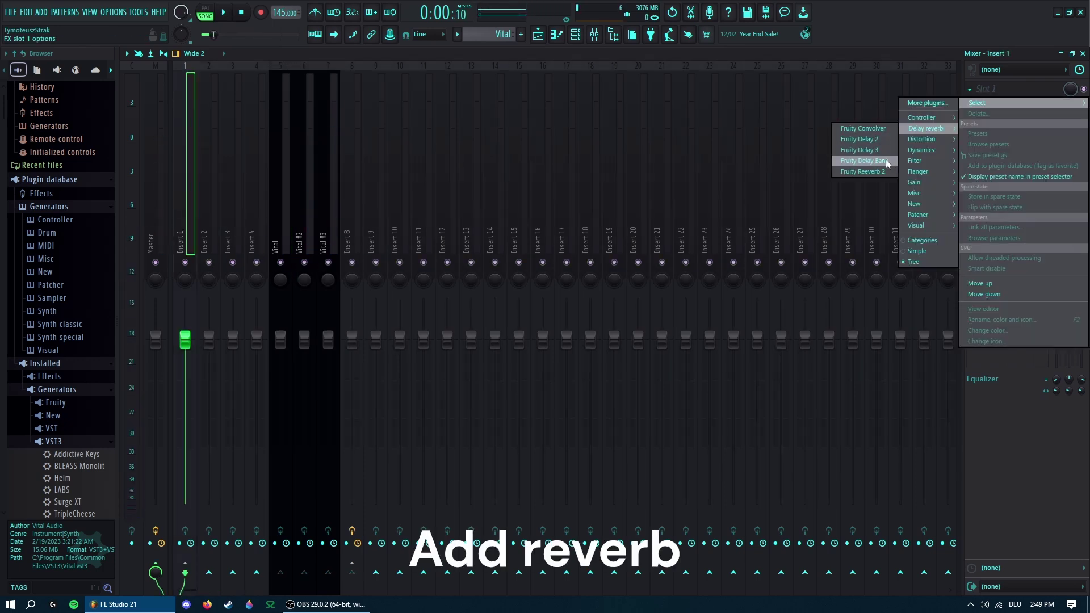
left_click(887, 164)
key("space")
left_click(538, 35)
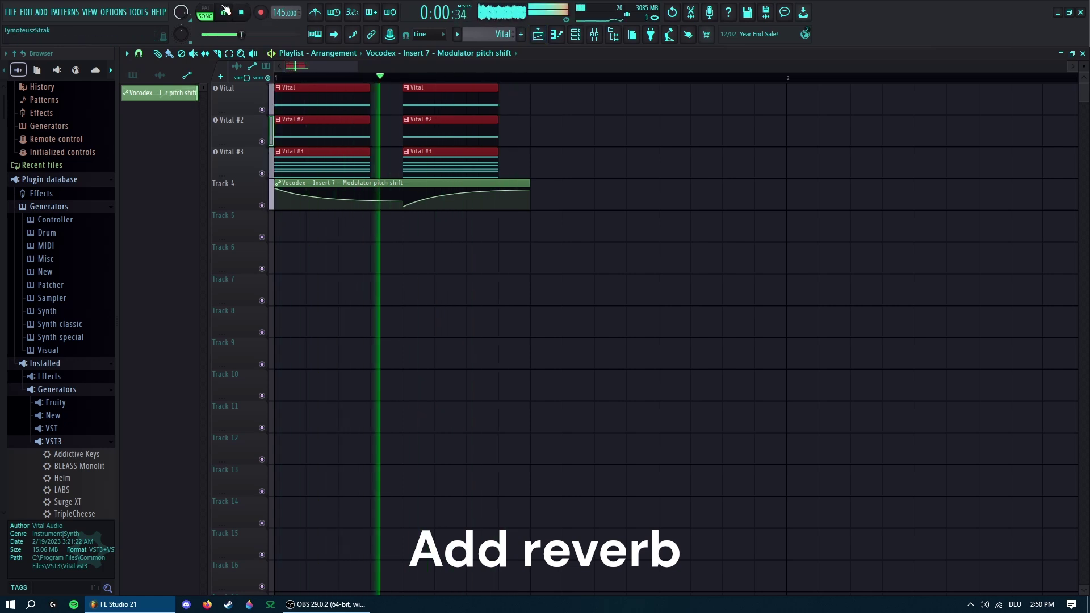
key("space")
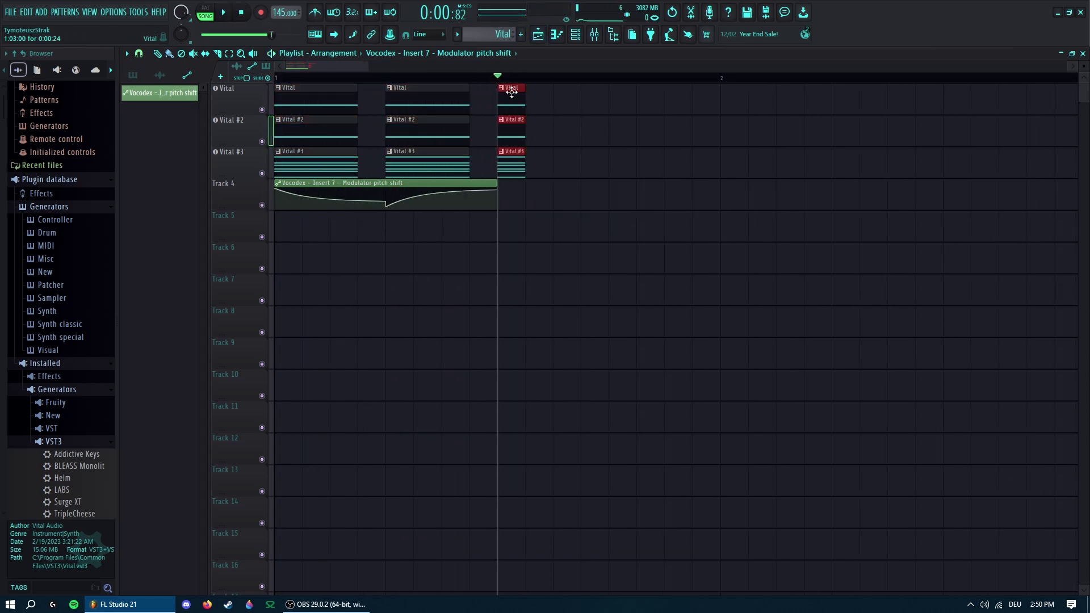
- Fill the rest of bar 1 with two short and one longer Vital stab, extending the pitch shift automation with curves across them
left_click(140, 53)
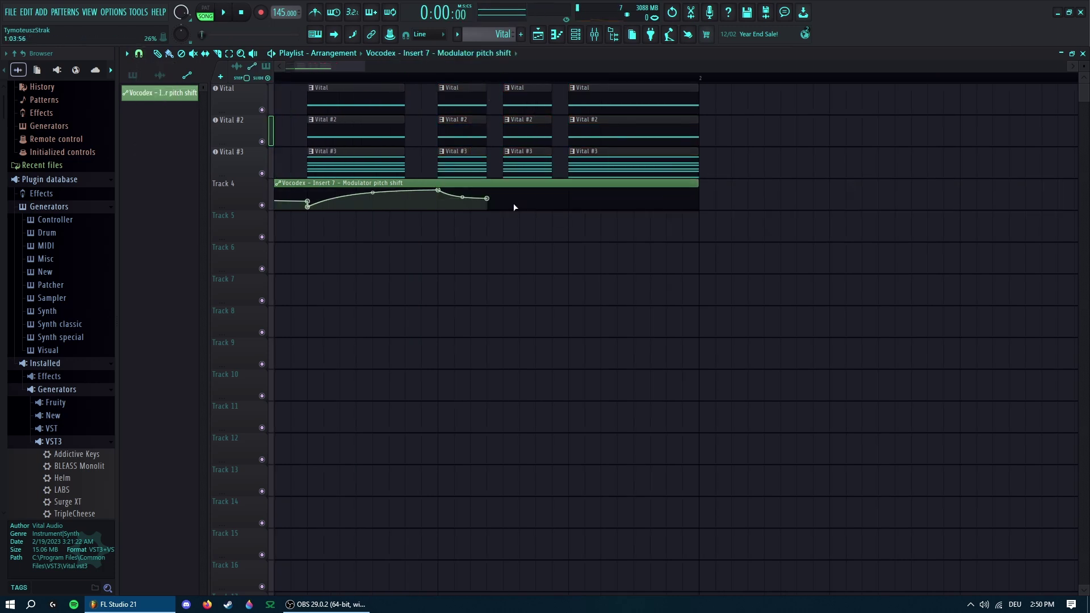
left_click(576, 214)
left_click(695, 188)
left_click(657, 195)
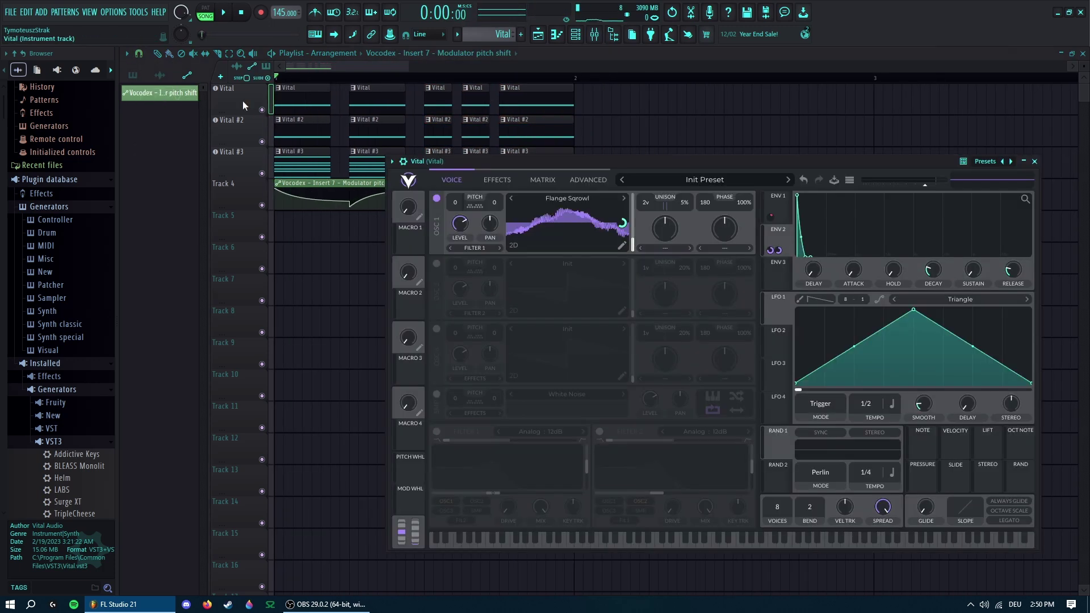
- Audition the full one-bar stab sequence and change the first Vital's oscillator 1 wavetable to Creepy Solar
left_click(223, 12)
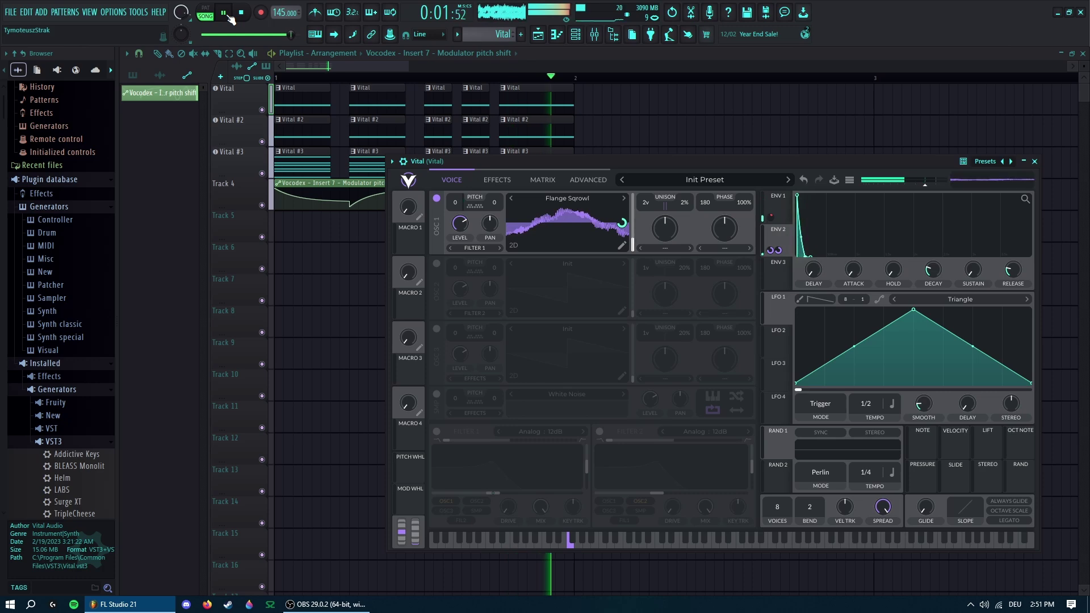
left_click(241, 15)
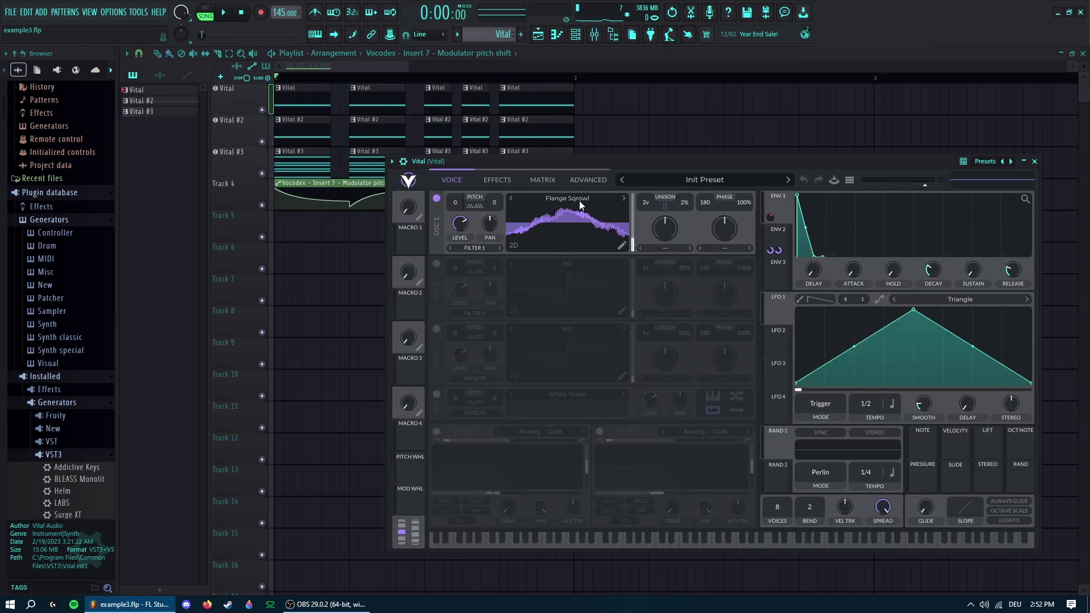
left_click(580, 204)
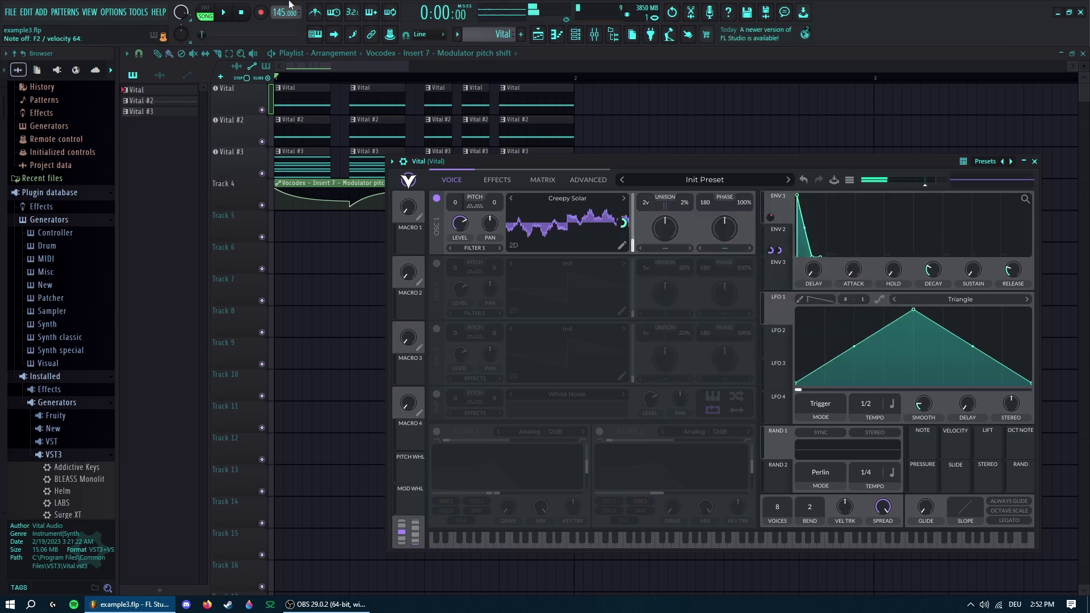
- Play the one-bar stab sequence to audition the first Vital with its Creepy Solar wavetable
left_click(225, 13)
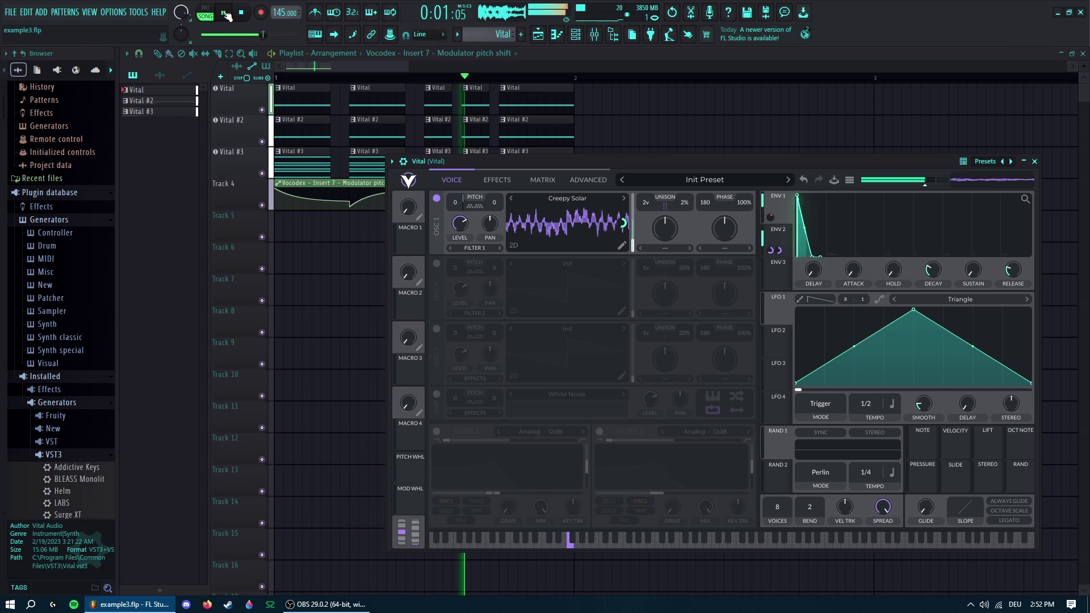
left_click(225, 13)
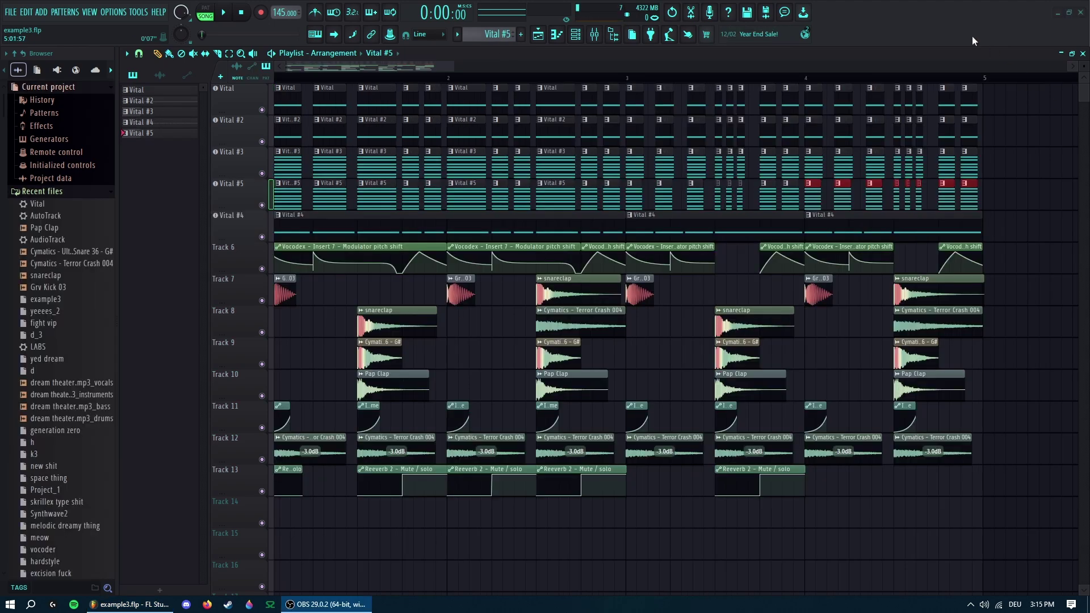
- Play the full four-bar arrangement with stabs, drums and automation, and stop playback at its end
left_click(969, 35)
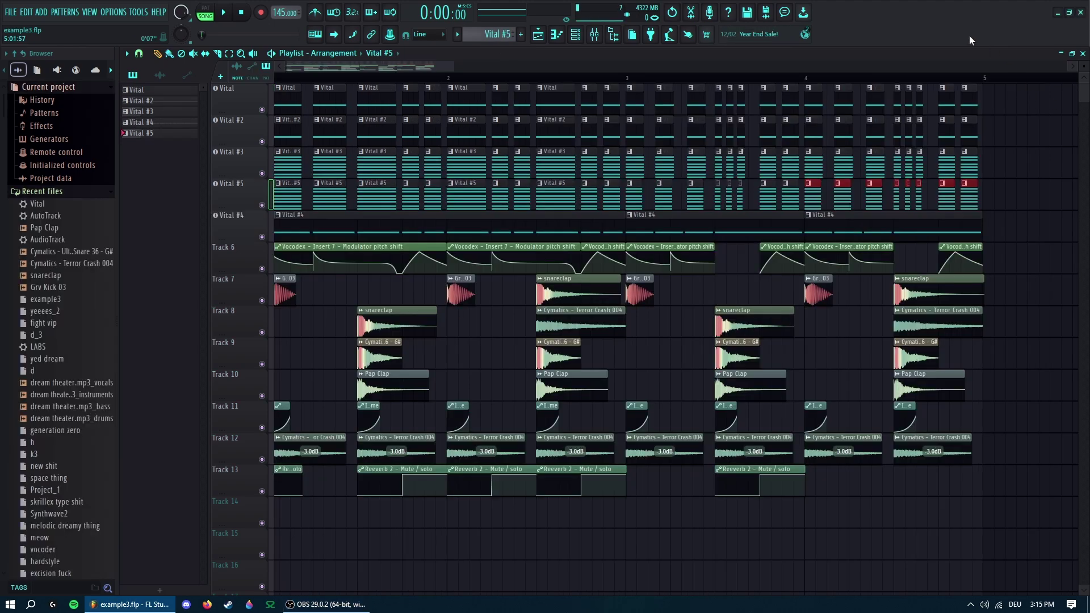
scroll(482, 216, "down", 2)
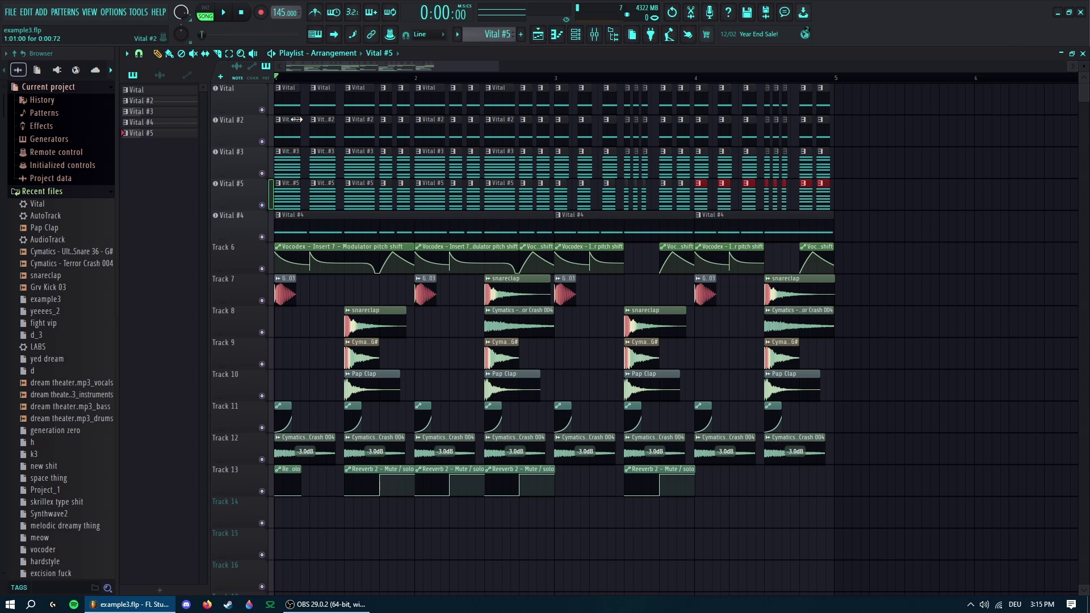
key("space")
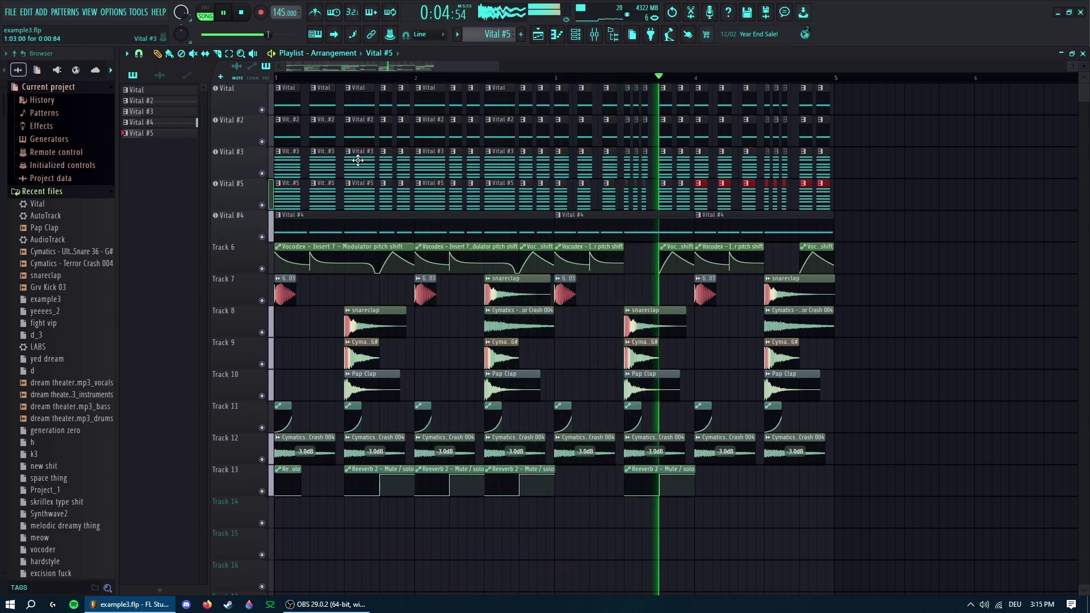
left_click(231, 13)
- Solo the Vital playlist track and unmute the Vital #2, Vital #3 and Vital #5 tracks alongside it
right_click(262, 109)
left_click(262, 141)
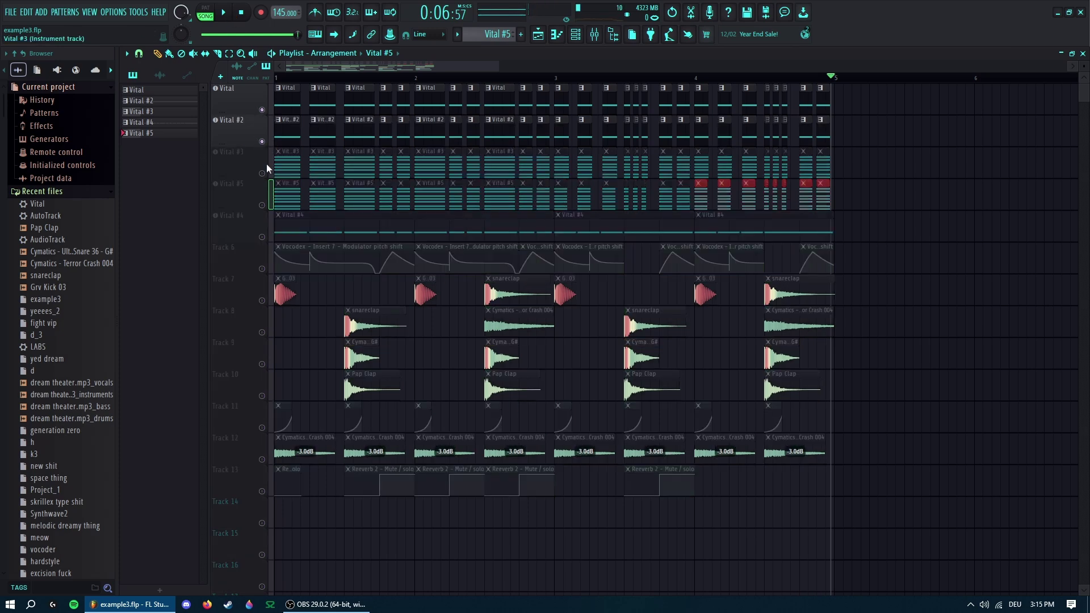
left_click(262, 174)
left_click(262, 205)
- Play the isolated stabs while unmuting the Vocodex pitch shift automation on Track 6 and the Reeverb 2 mute automation on Track 13
key("space")
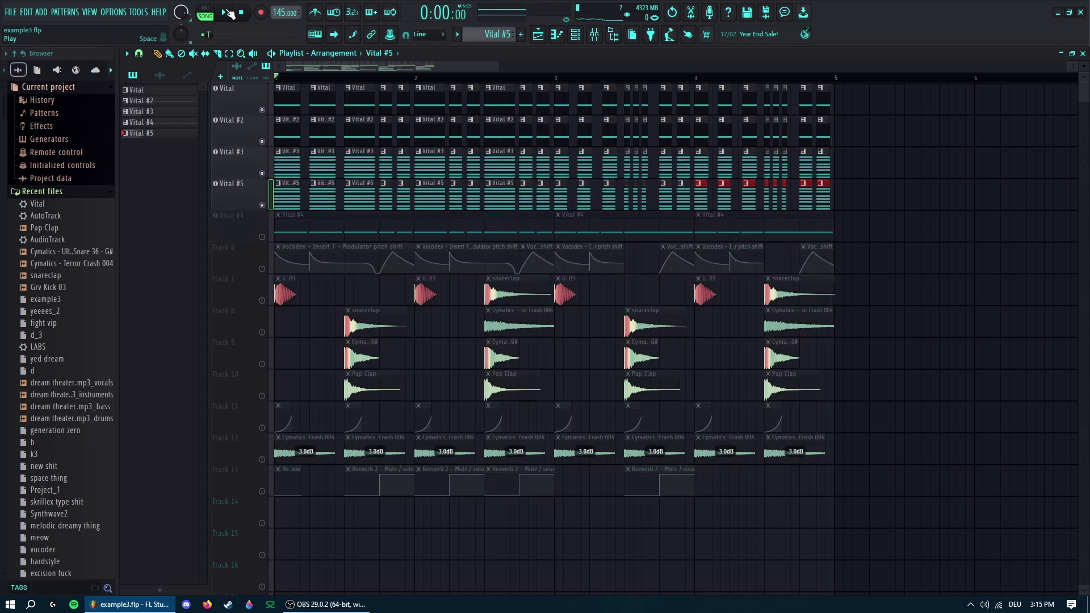
left_click(261, 268)
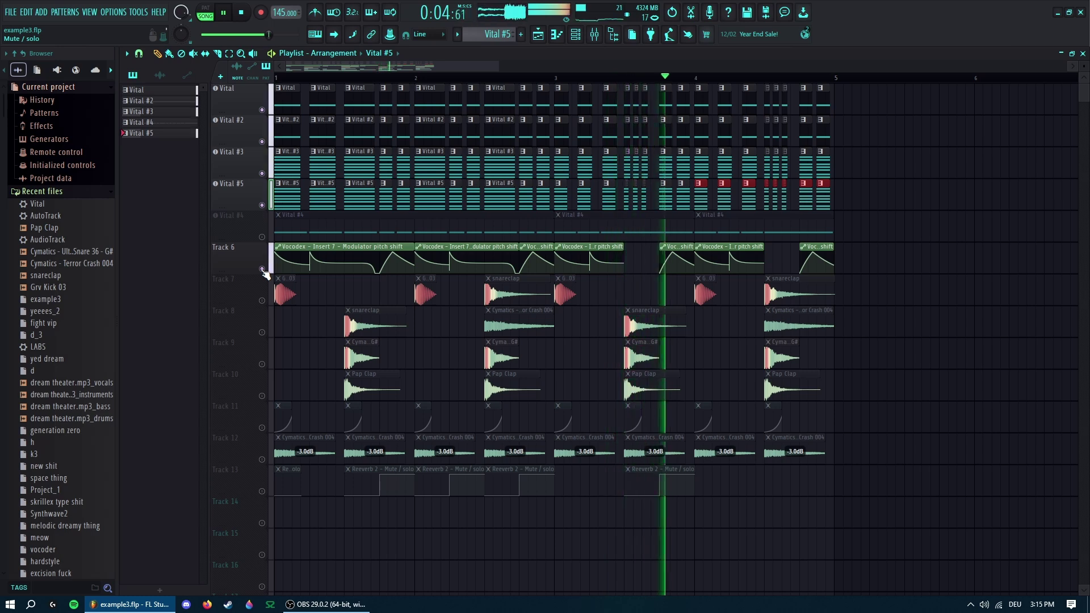
left_click(262, 491)
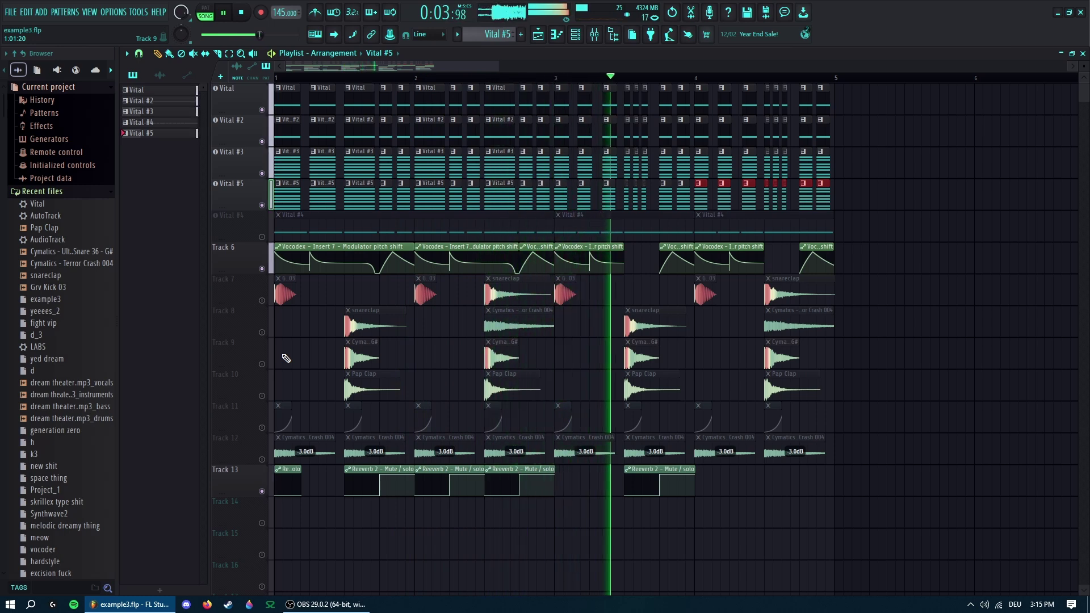
left_click(243, 14)
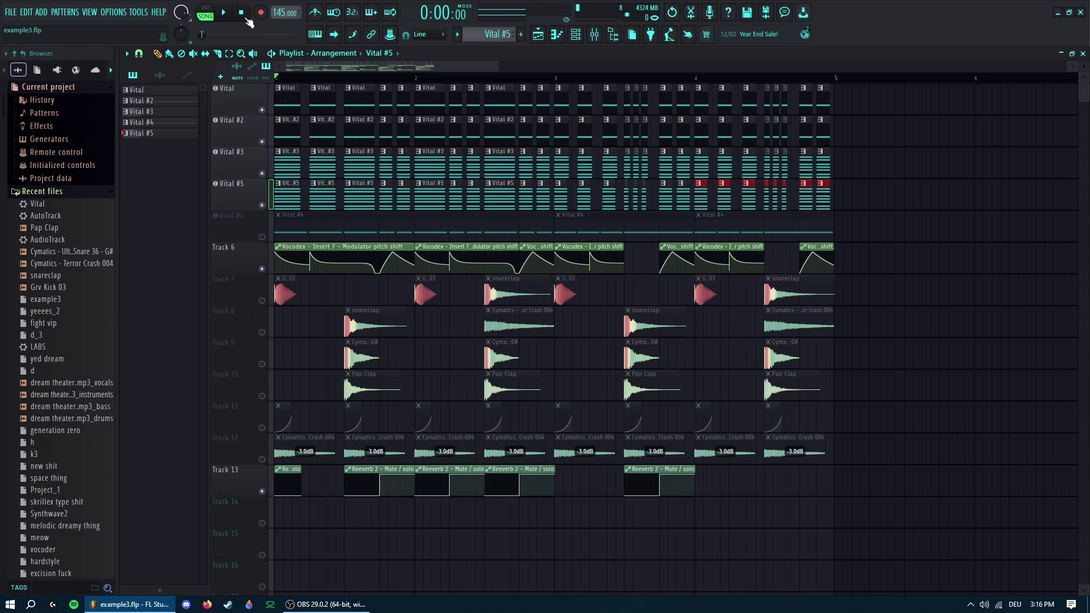